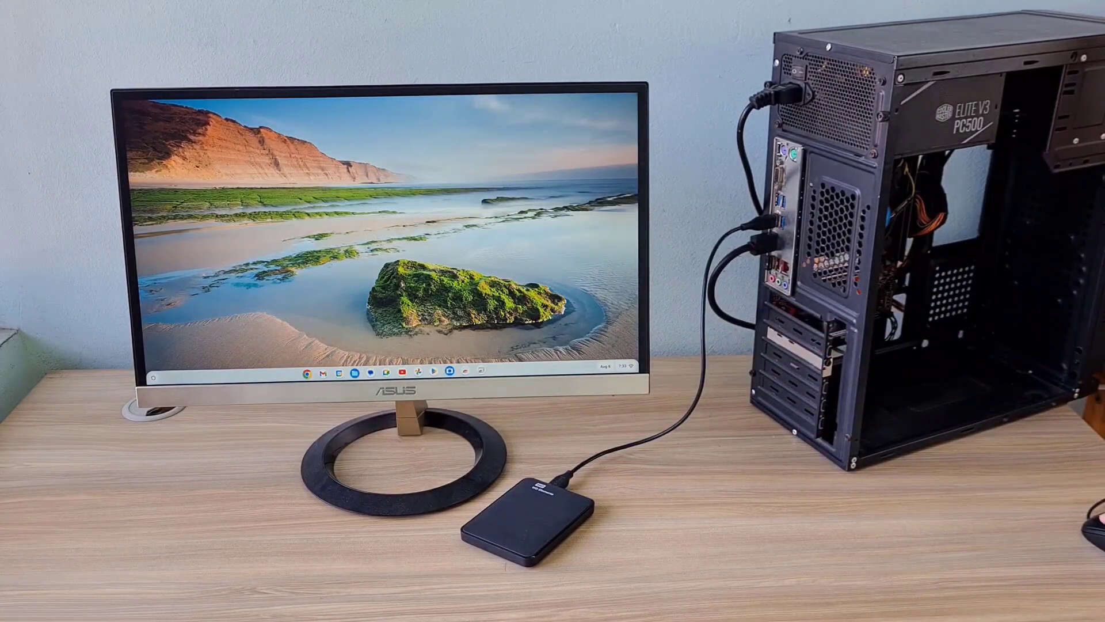
# Step: Open Settings from Quick Settings, maximize it, and view the About ChromeOS page
pyautogui.hotkey('alt', 'shift', 's')
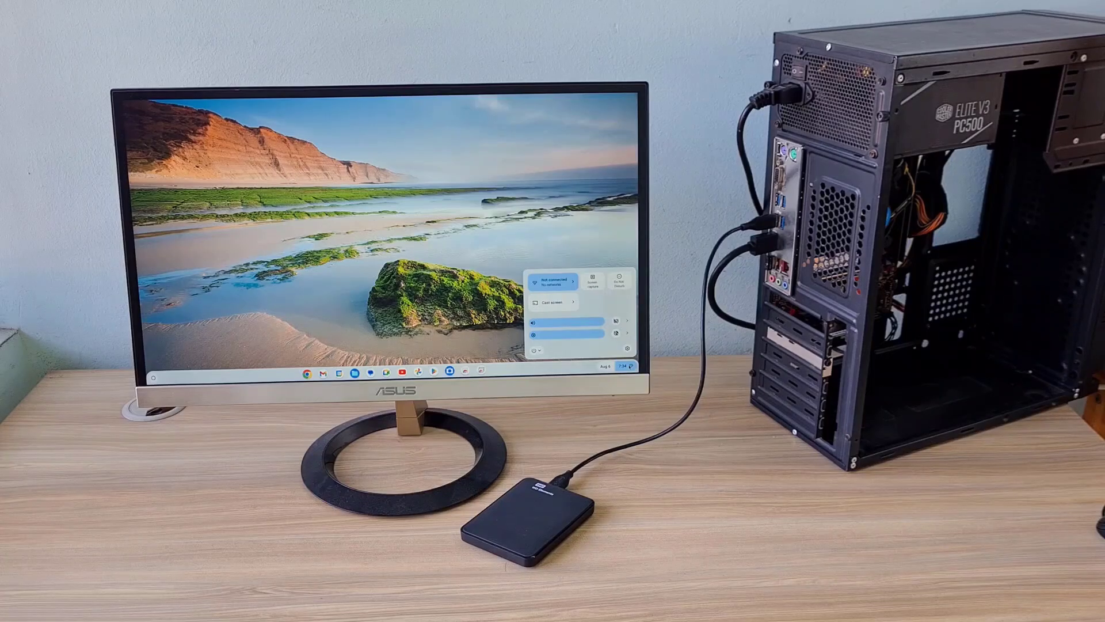
pyautogui.click(628, 348)
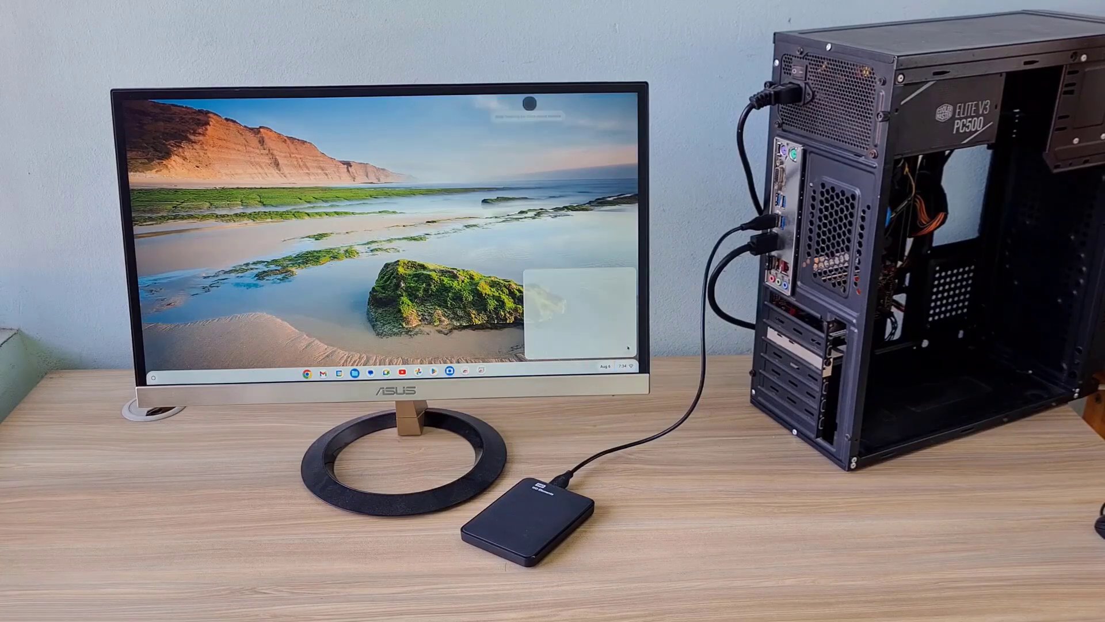
pyautogui.click(530, 105)
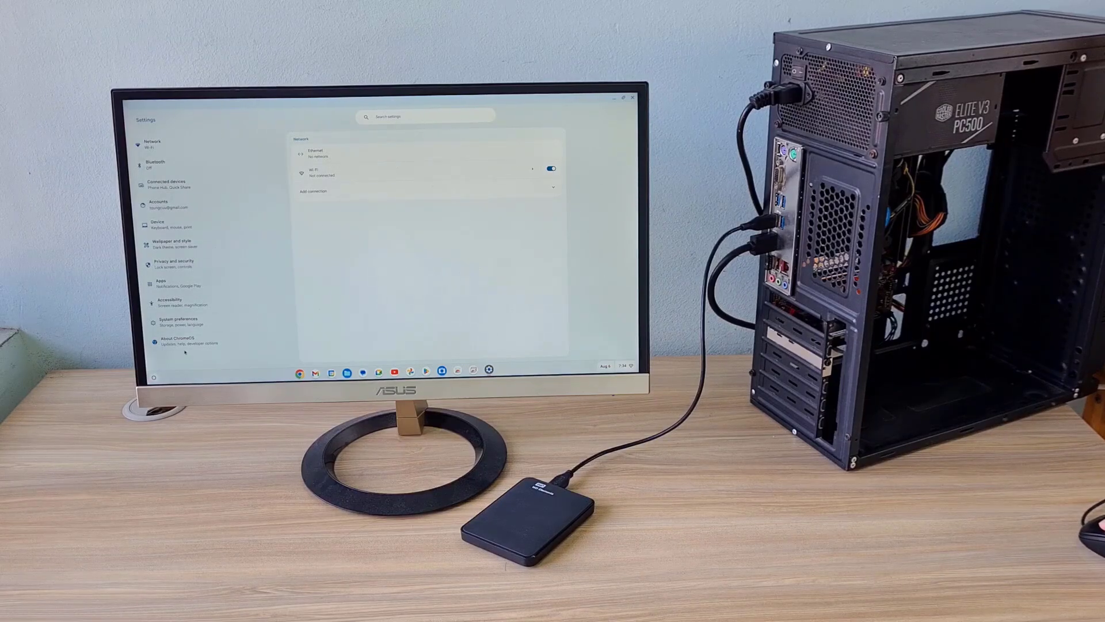
pyautogui.click(182, 344)
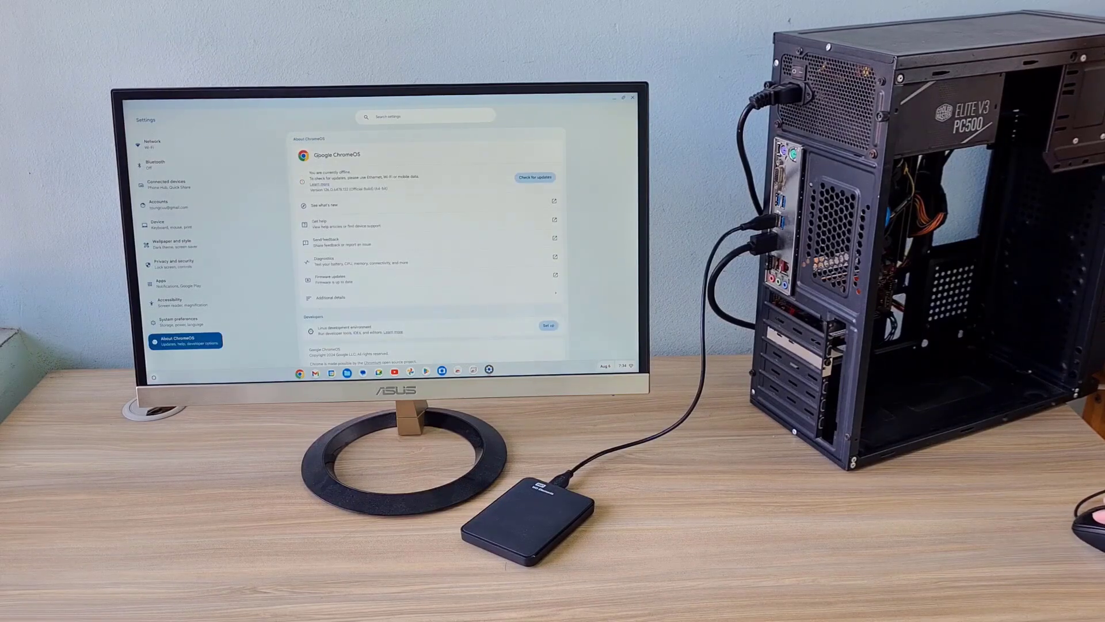
pyautogui.moveTo(313, 155); pyautogui.dragTo(367, 156)
pyautogui.click(396, 160)
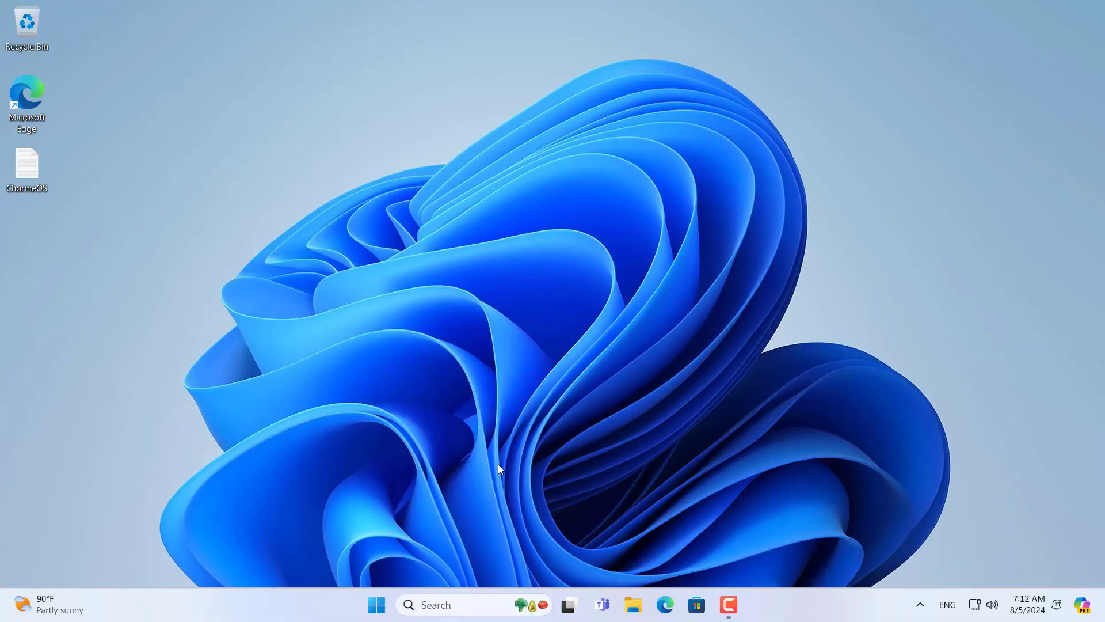
# Step: Open Disk Management maximized and start a New Simple Volume on Disk 1's unallocated space
pyautogui.rightClick(376, 605)
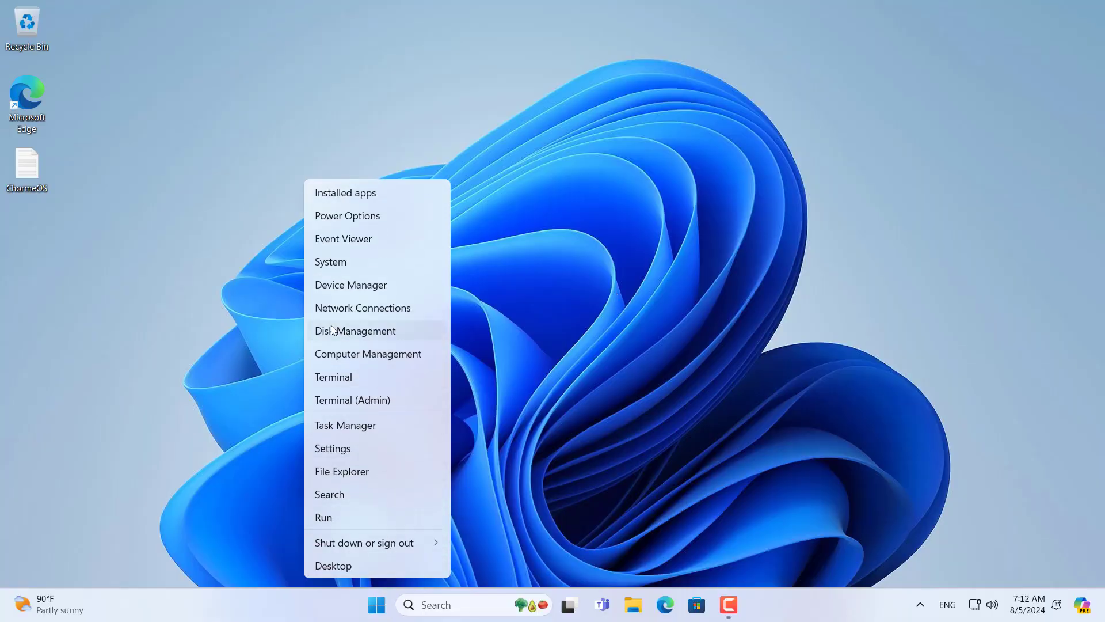
pyautogui.click(426, 330)
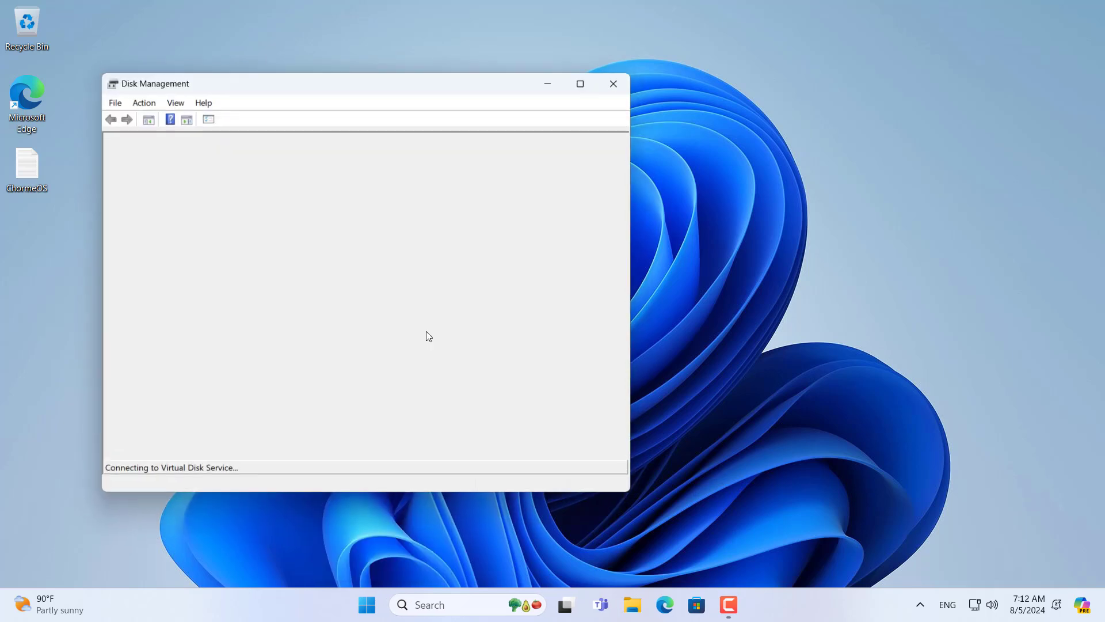
pyautogui.click(587, 80)
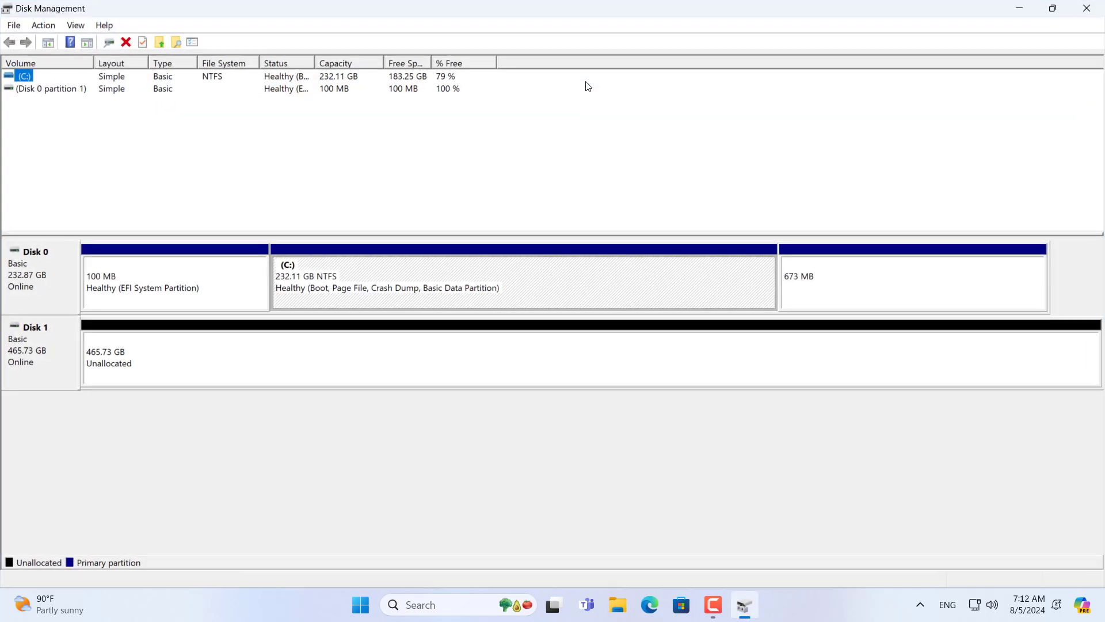
pyautogui.rightClick(159, 364)
pyautogui.click(201, 370)
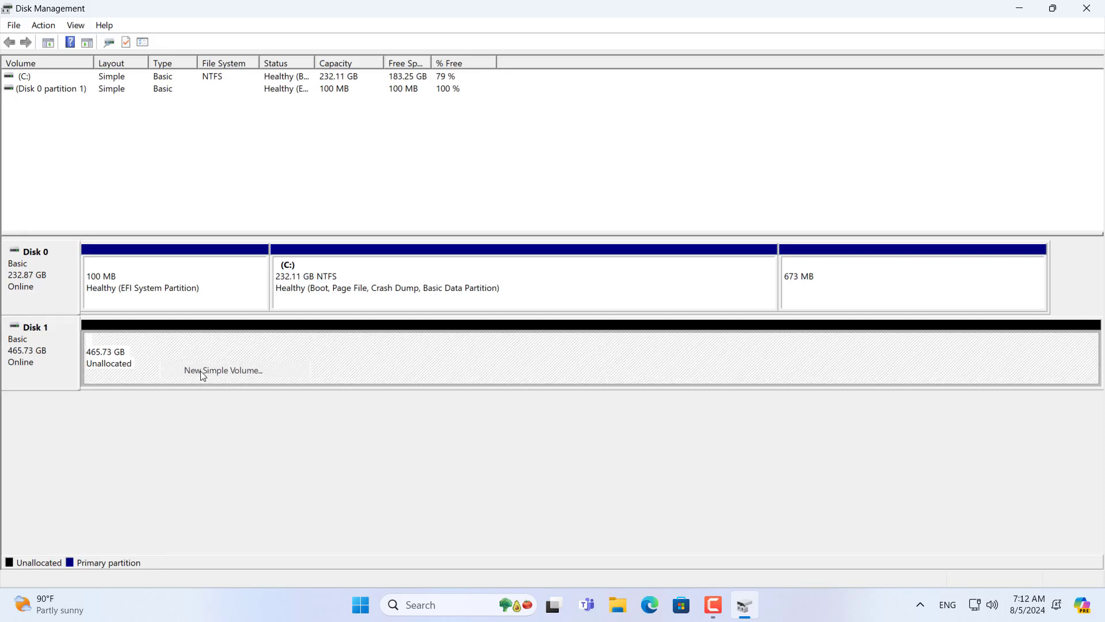
# Step: Create a 60000 MB volume labelled ChromeOS with the suggested drive letter
pyautogui.click(280, 333)
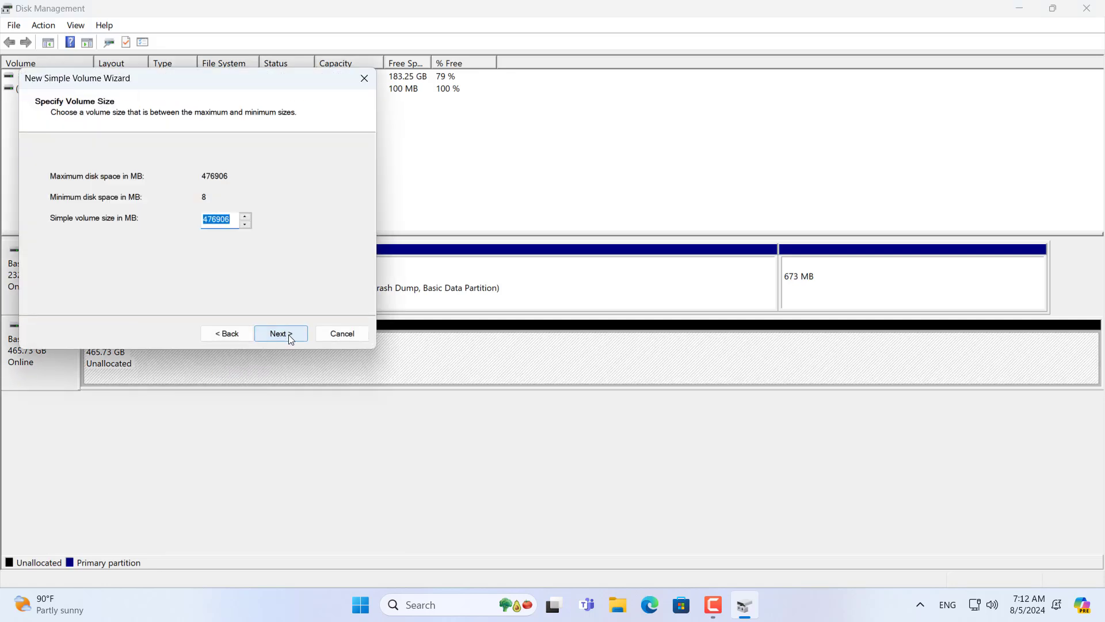
pyautogui.press('BackSpace')
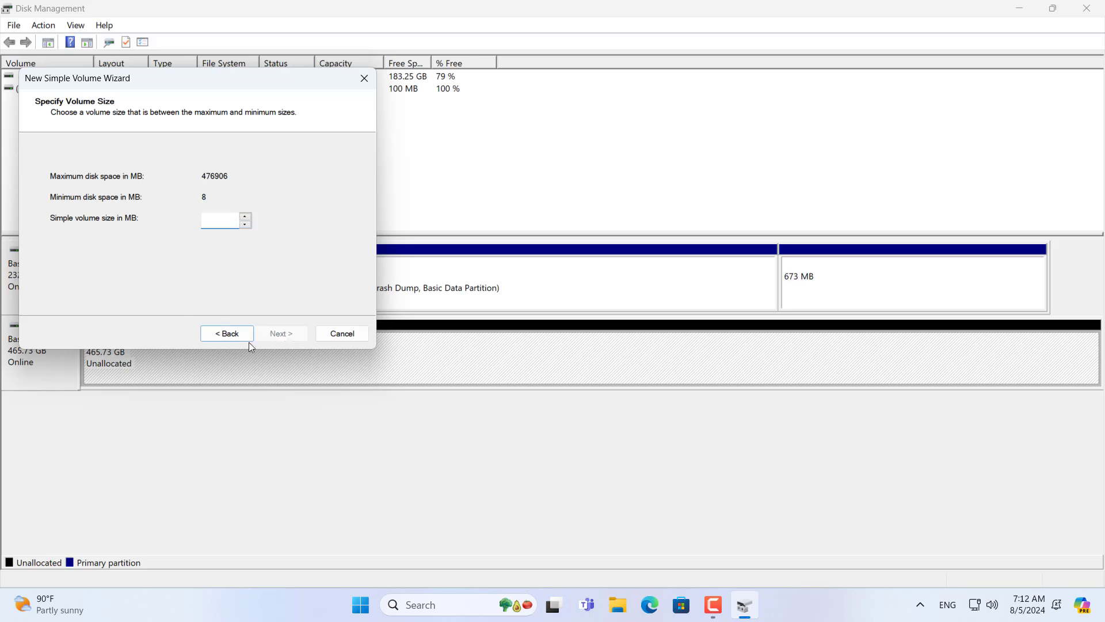
pyautogui.write('60000')
pyautogui.moveTo(227, 219); pyautogui.dragTo(170, 217)
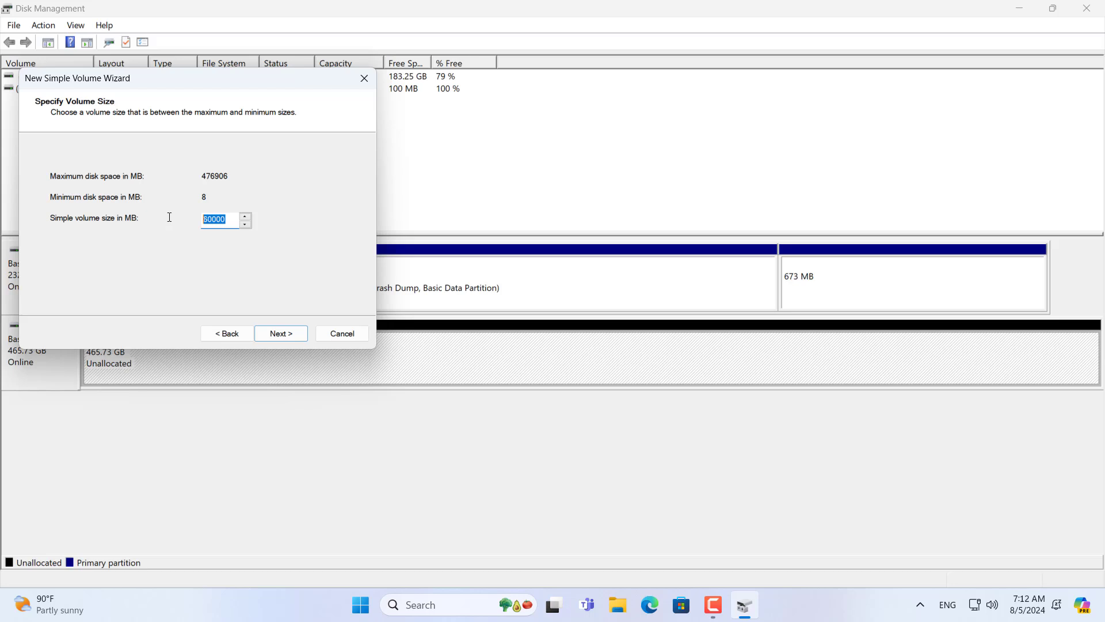
pyautogui.click(275, 336)
pyautogui.click(277, 338)
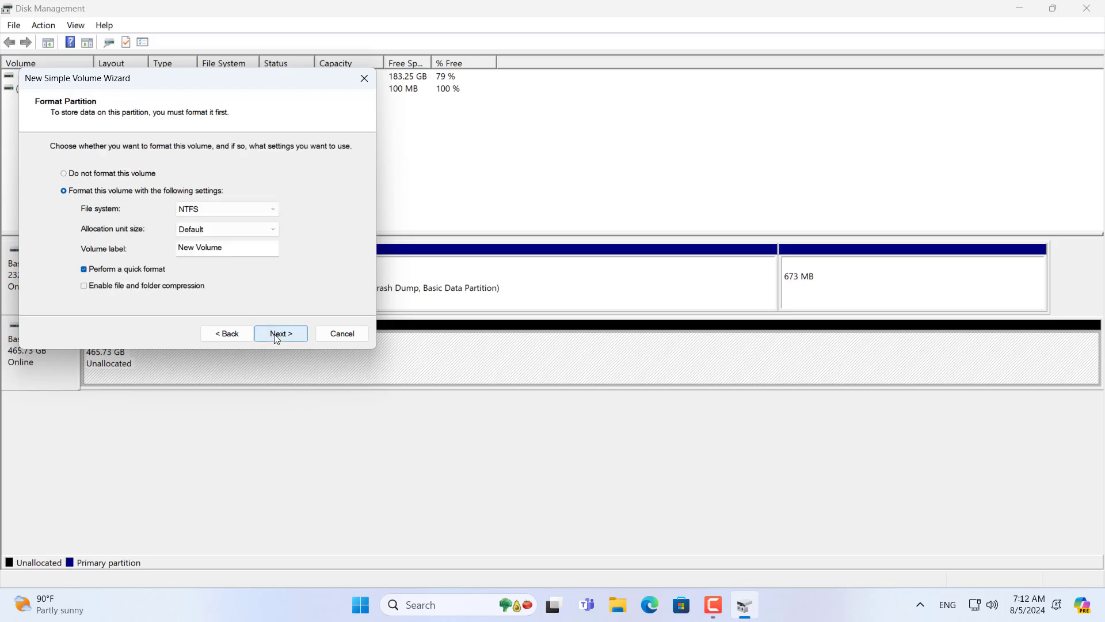
pyautogui.moveTo(236, 248); pyautogui.dragTo(154, 247)
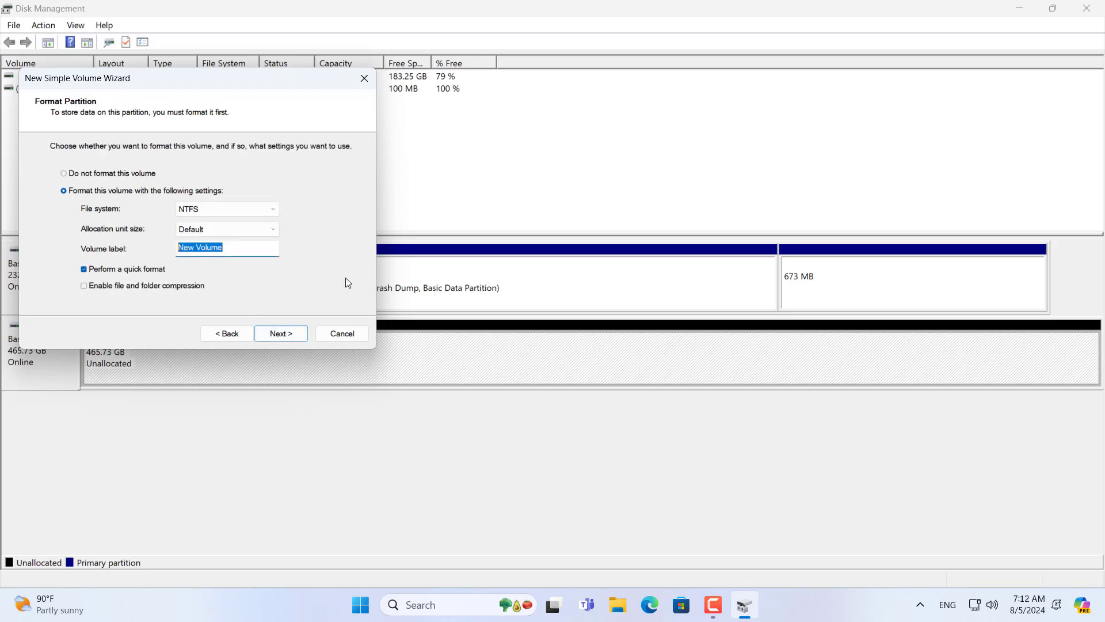
pyautogui.write('ChromeOS')
pyautogui.moveTo(247, 248); pyautogui.dragTo(123, 246)
pyautogui.click(295, 336)
pyautogui.click(296, 336)
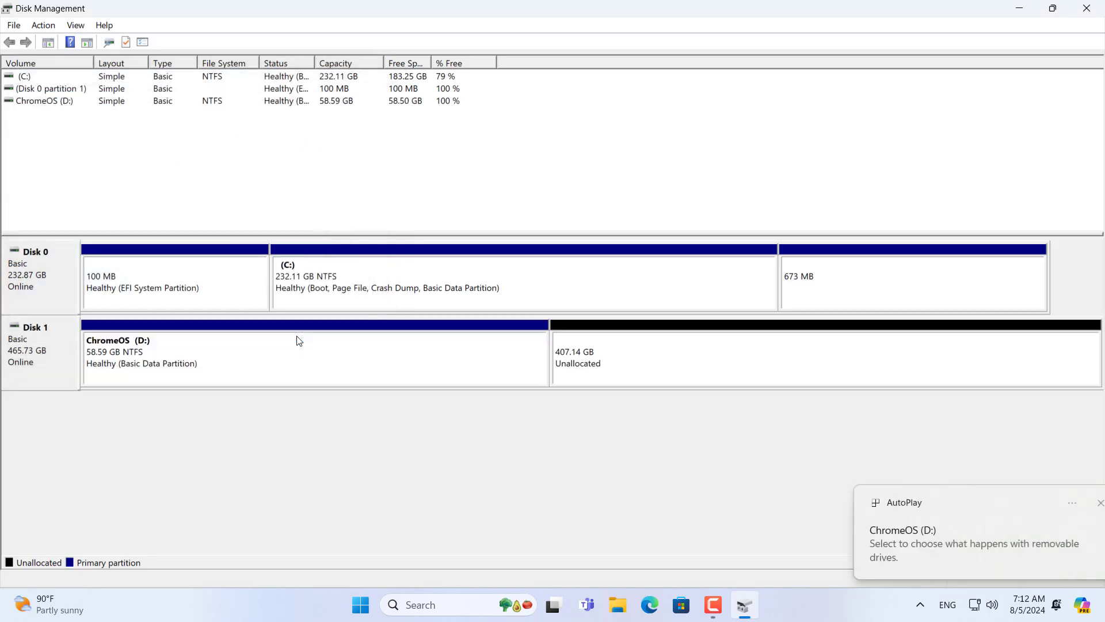
# Step: Start a new simple volume on the remaining unallocated space using the full 416905 MB
pyautogui.click(152, 350)
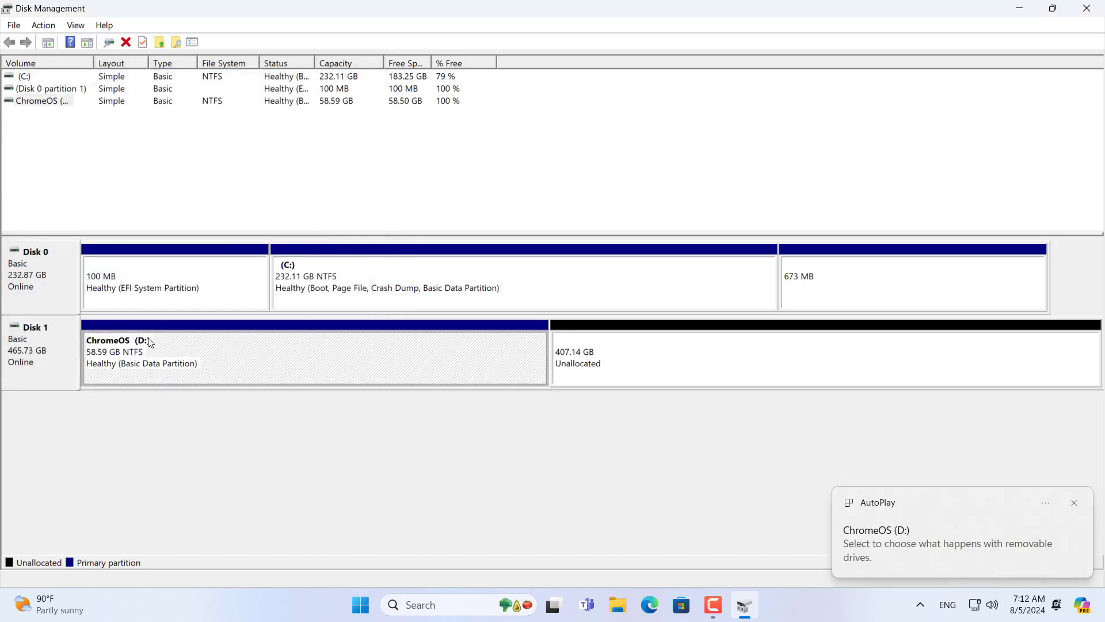
pyautogui.click(606, 351)
pyautogui.rightClick(604, 350)
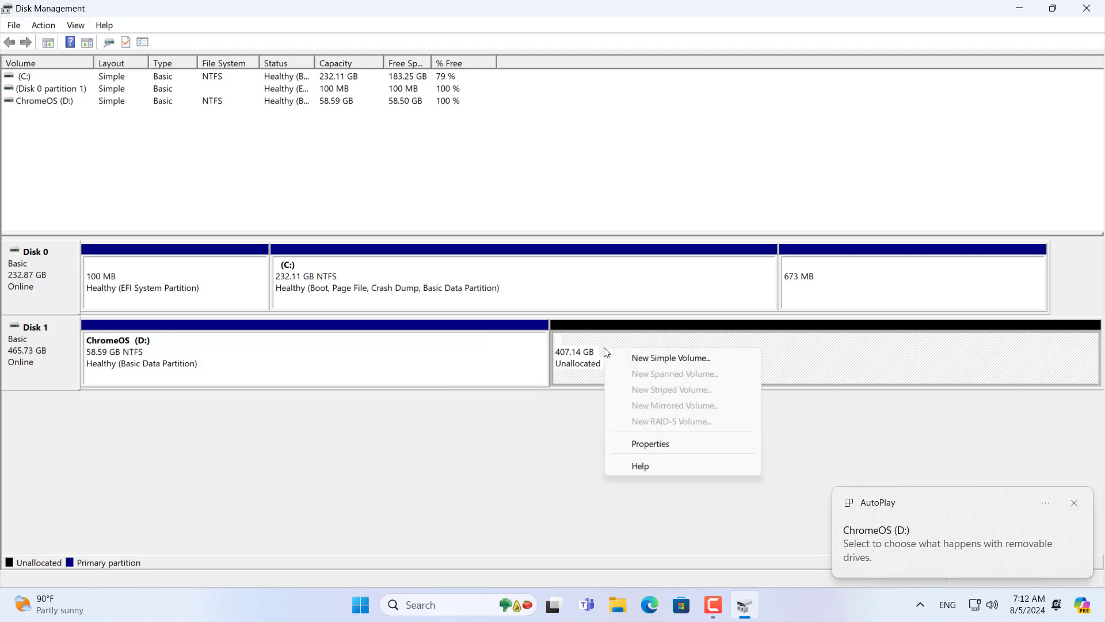
pyautogui.click(654, 358)
pyautogui.click(290, 336)
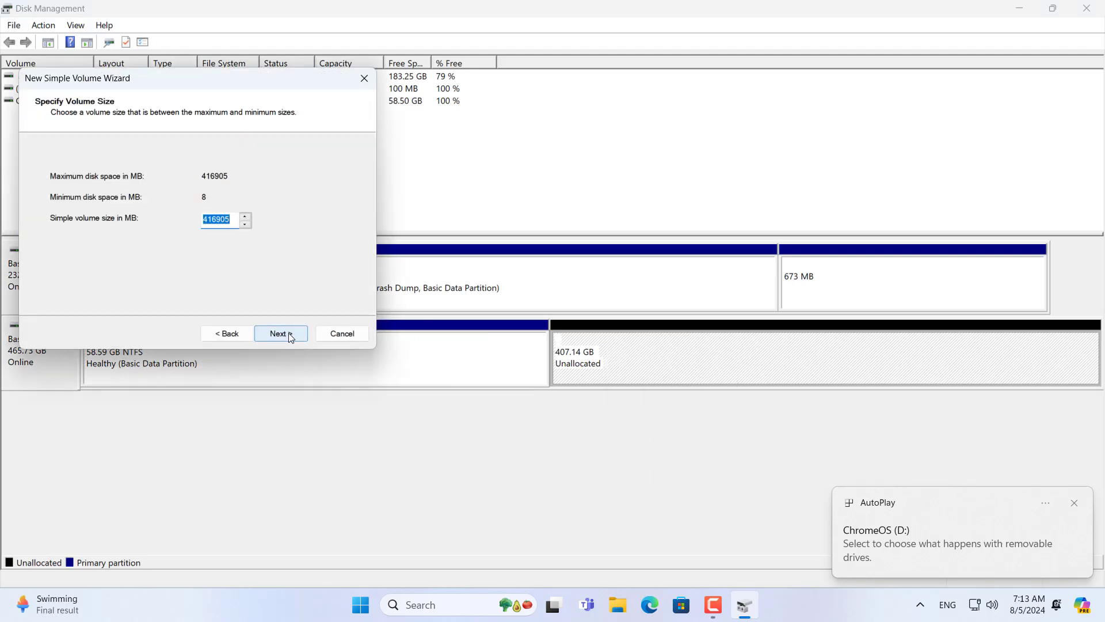
pyautogui.click(303, 333)
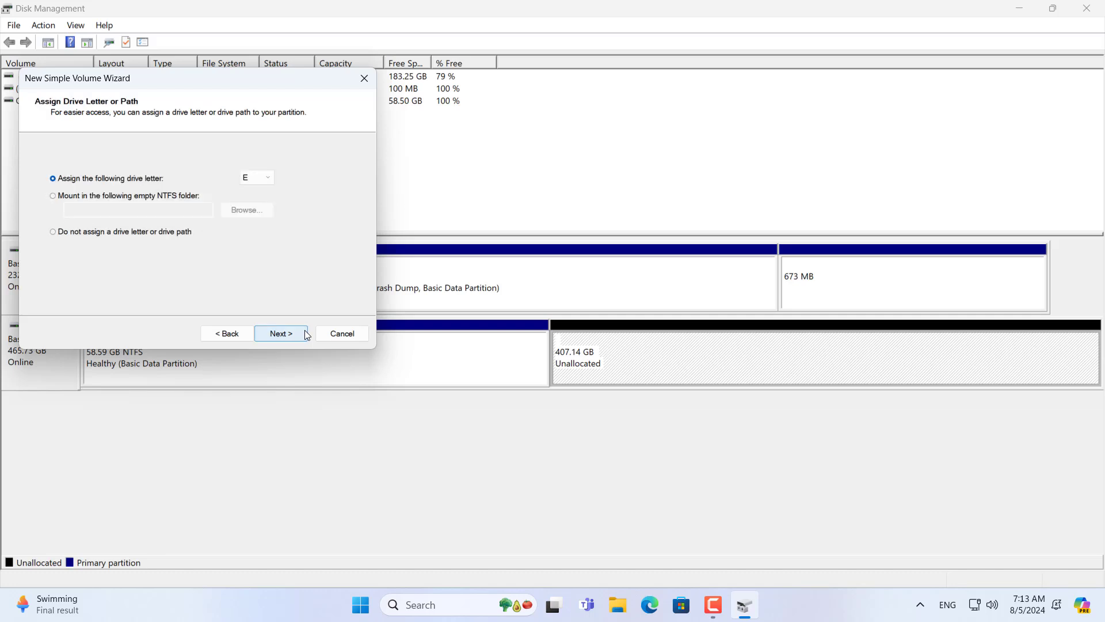
# Step: Keep drive letter E, label the volume DATA, finish, and review both new partitions
pyautogui.click(305, 334)
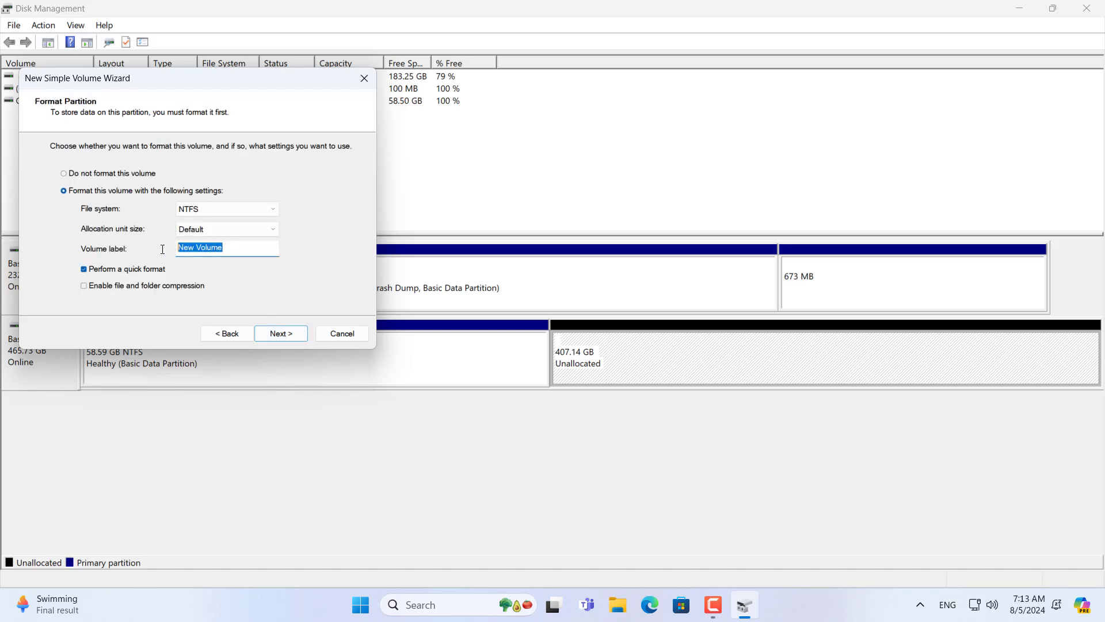
pyautogui.write('DATA')
pyautogui.doubleClick(222, 247)
pyautogui.click(282, 334)
pyautogui.click(281, 332)
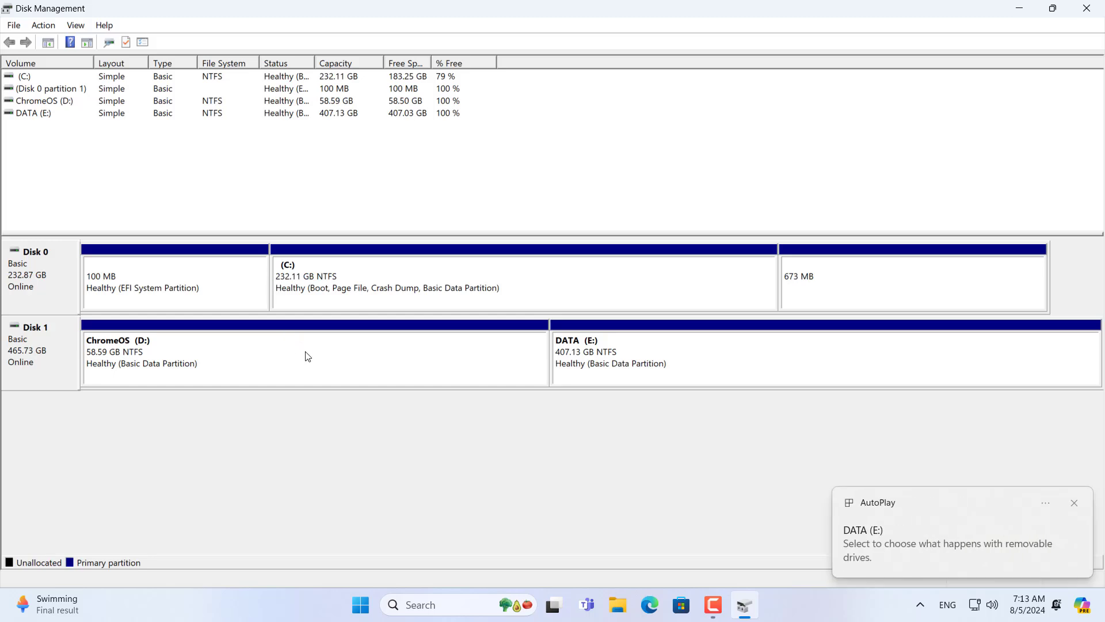
pyautogui.click(632, 357)
pyautogui.click(442, 366)
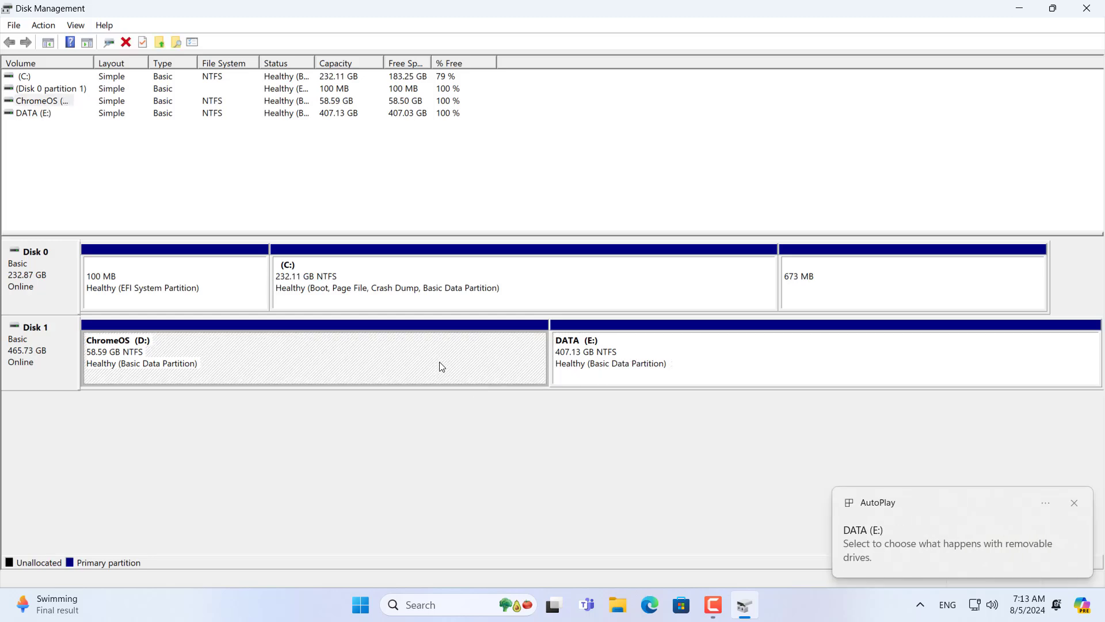
# Step: Close Disk Management and launch Command Prompt as administrator
pyautogui.click(1086, 9)
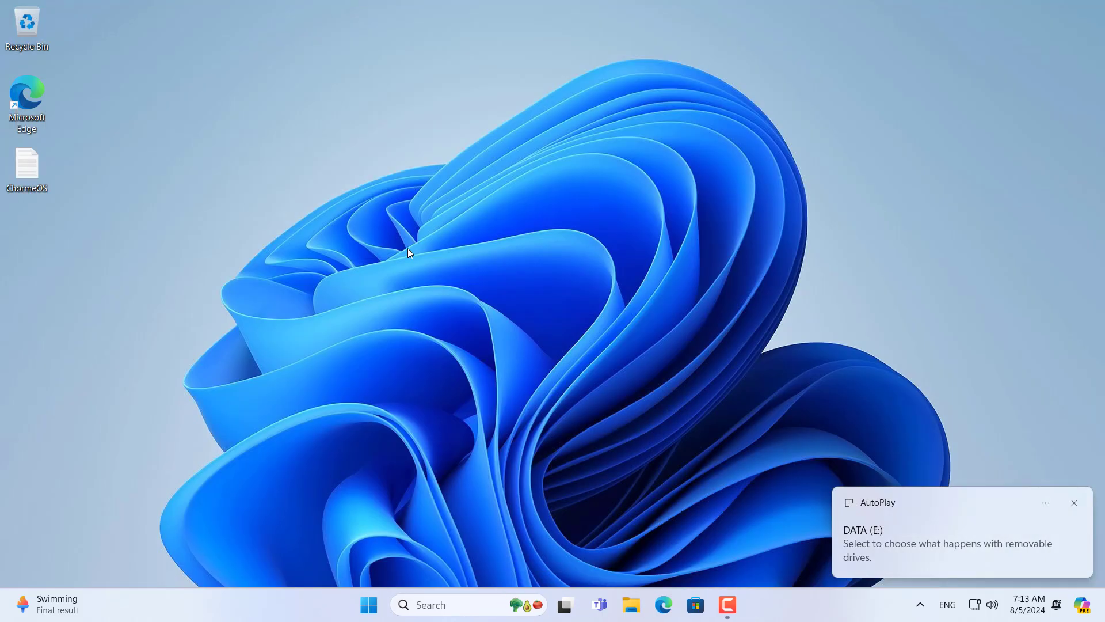
pyautogui.click(429, 603)
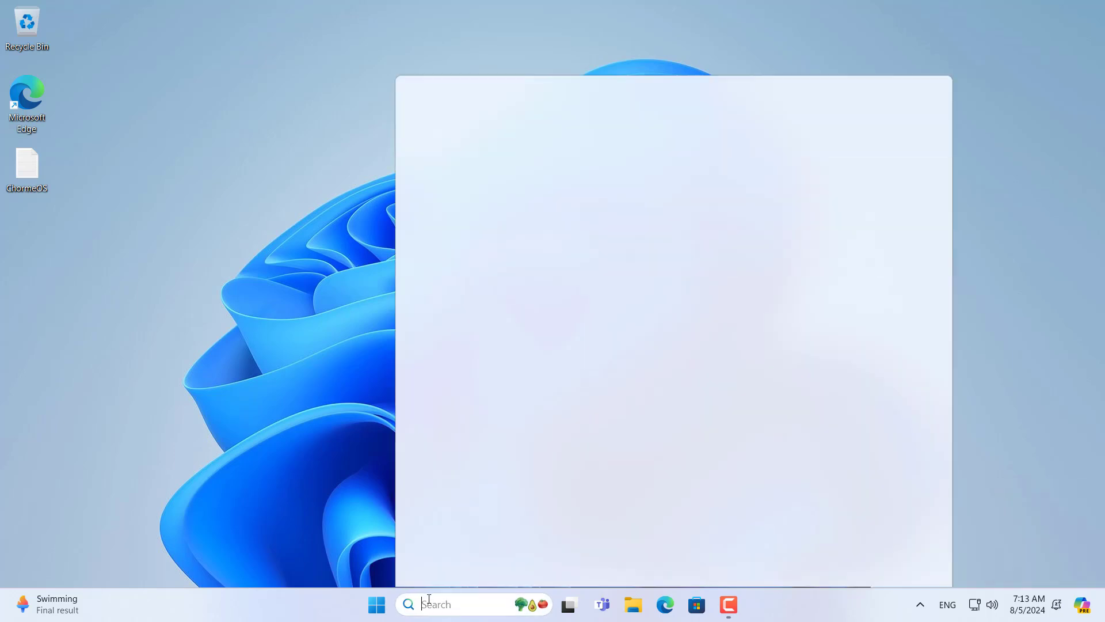
pyautogui.write('cmd')
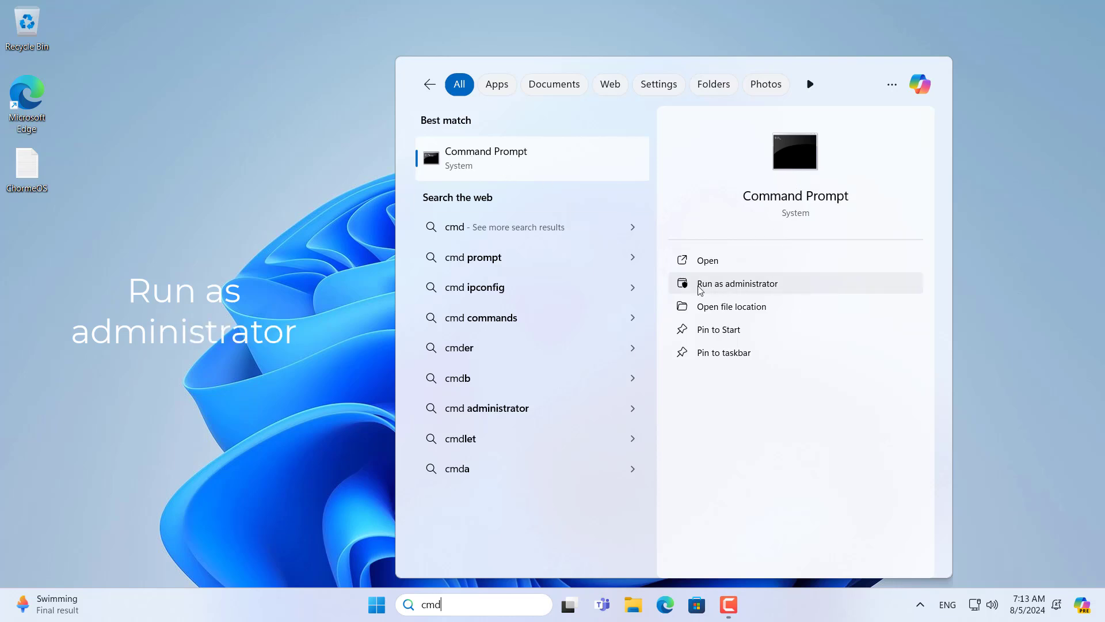
pyautogui.click(775, 284)
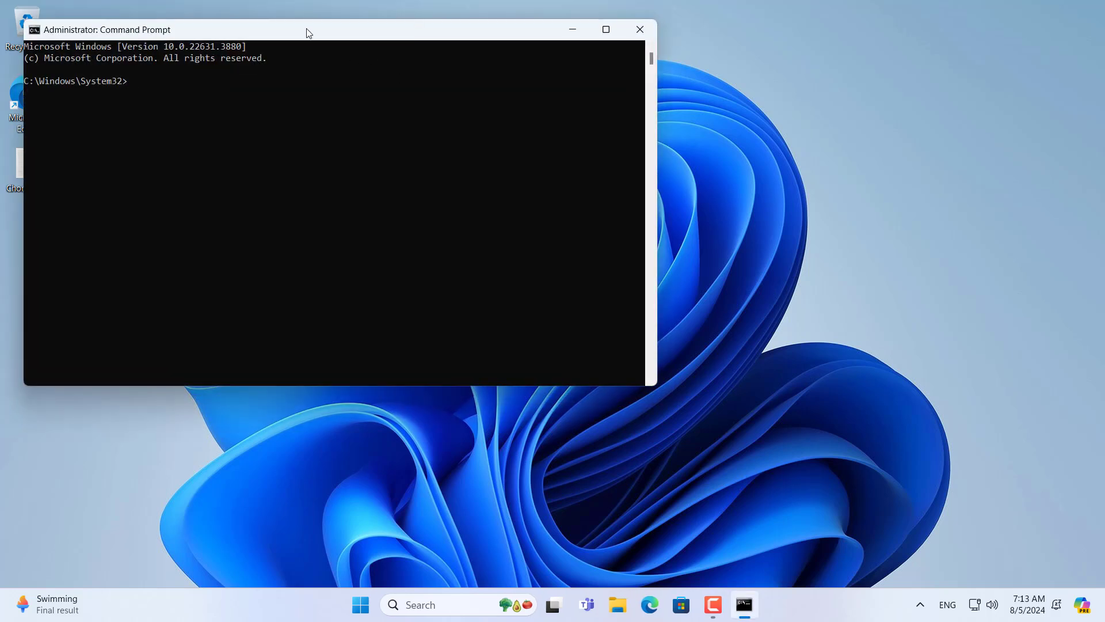
pyautogui.moveTo(309, 32); pyautogui.dragTo(546, 98)
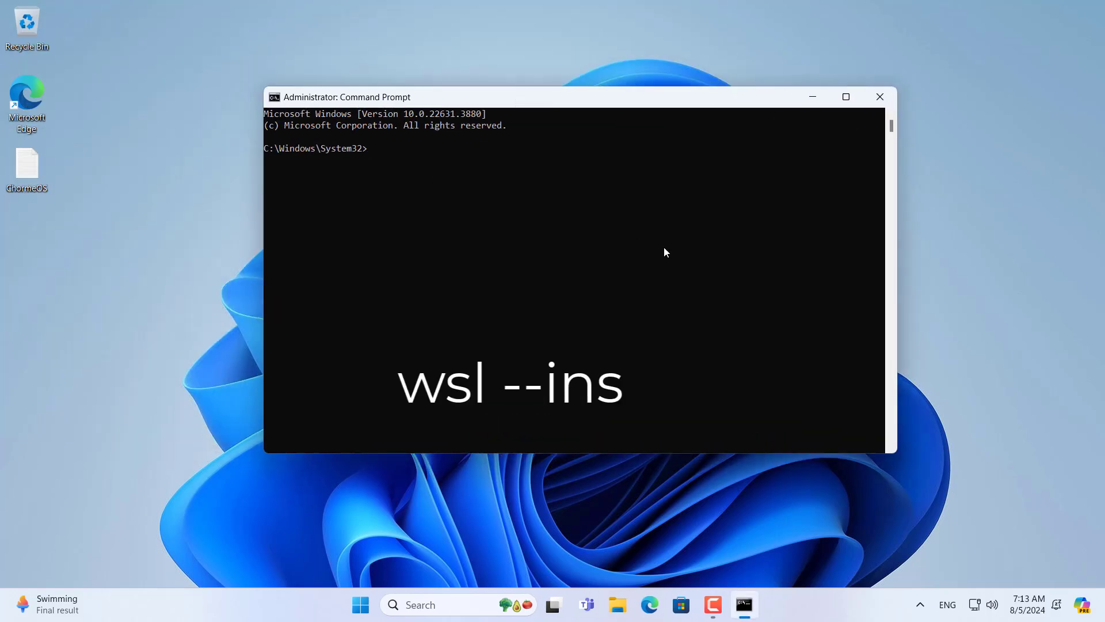
# Step: Run wsl --install and wait for the completion message asking for a reboot
pyautogui.write('wsl -')
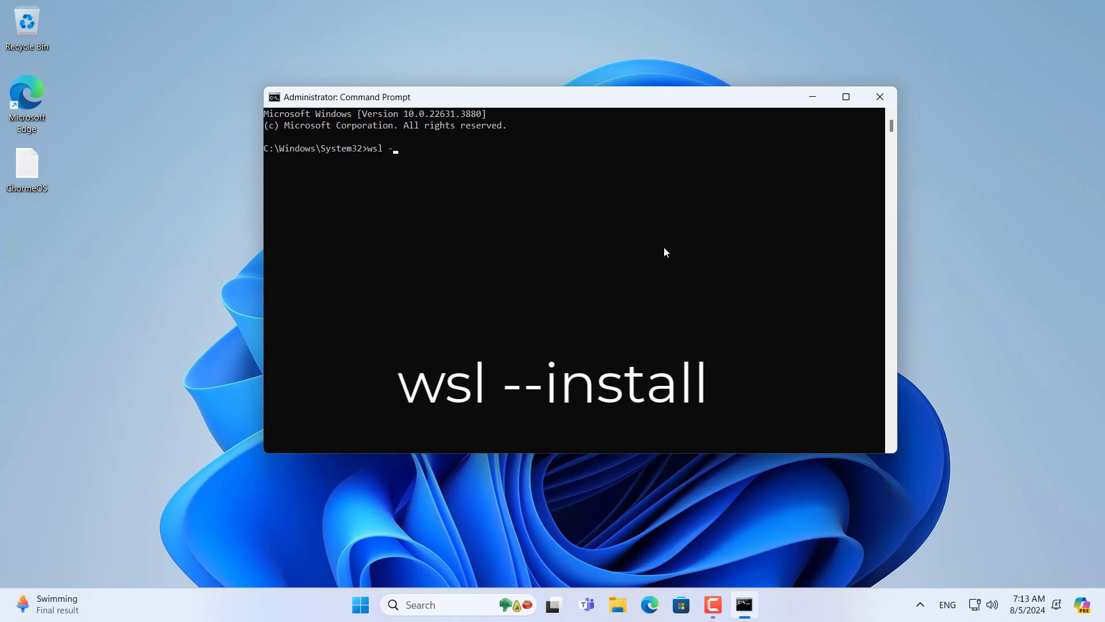
pyautogui.write('-install')
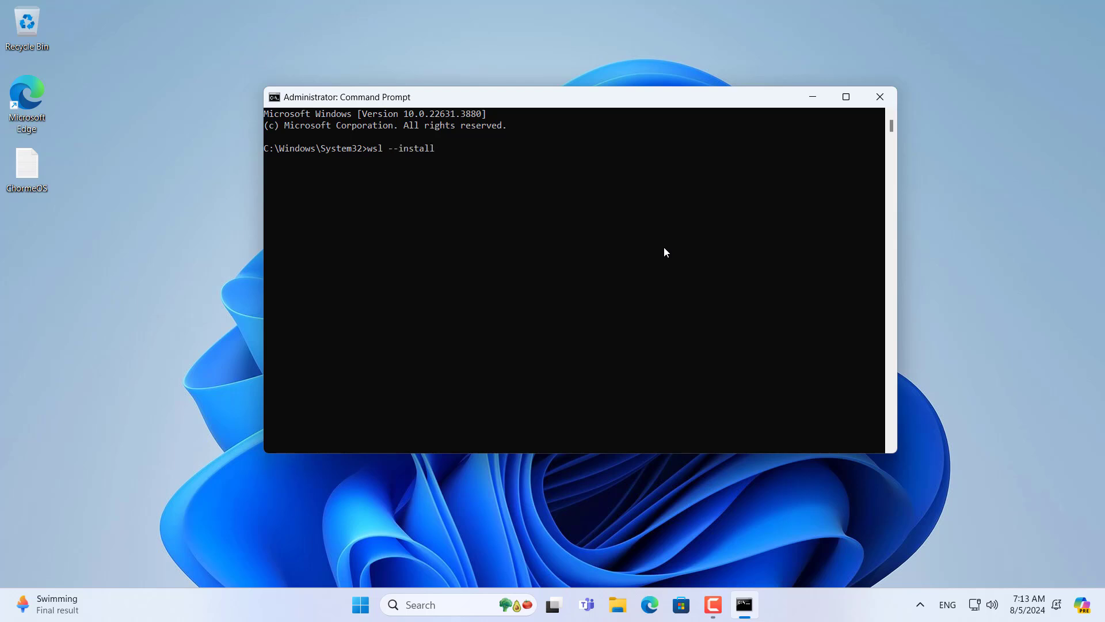
pyautogui.press('Return')
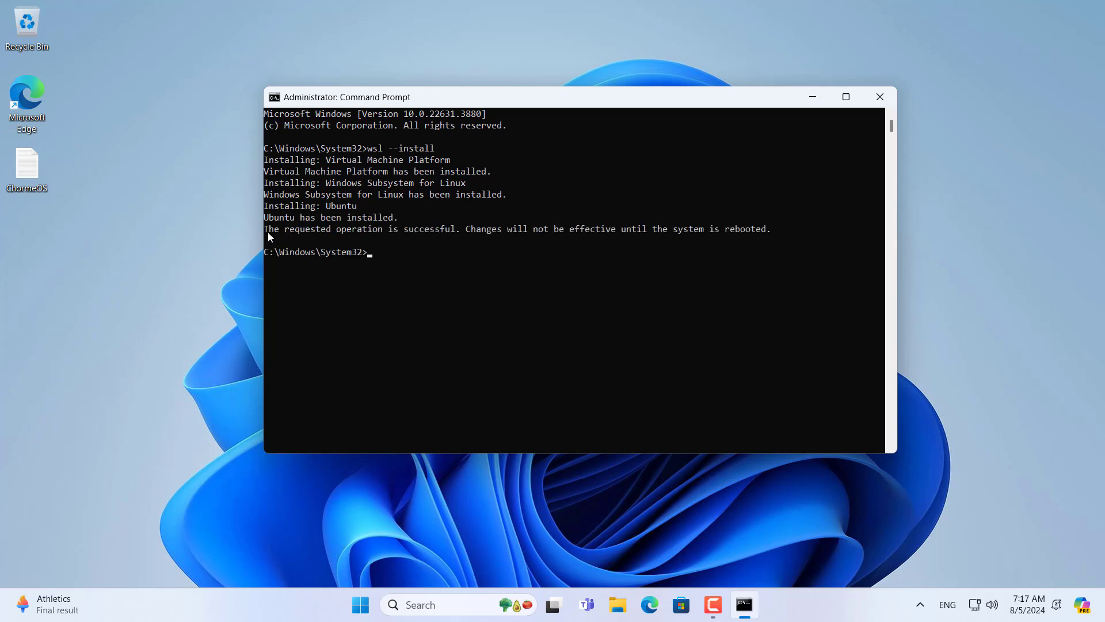
pyautogui.moveTo(266, 231); pyautogui.dragTo(620, 236)
pyautogui.moveTo(728, 231); pyautogui.dragTo(770, 231)
pyautogui.click(739, 238)
# Step: Close Command Prompt and restart Windows from the Start menu power options
pyautogui.click(879, 98)
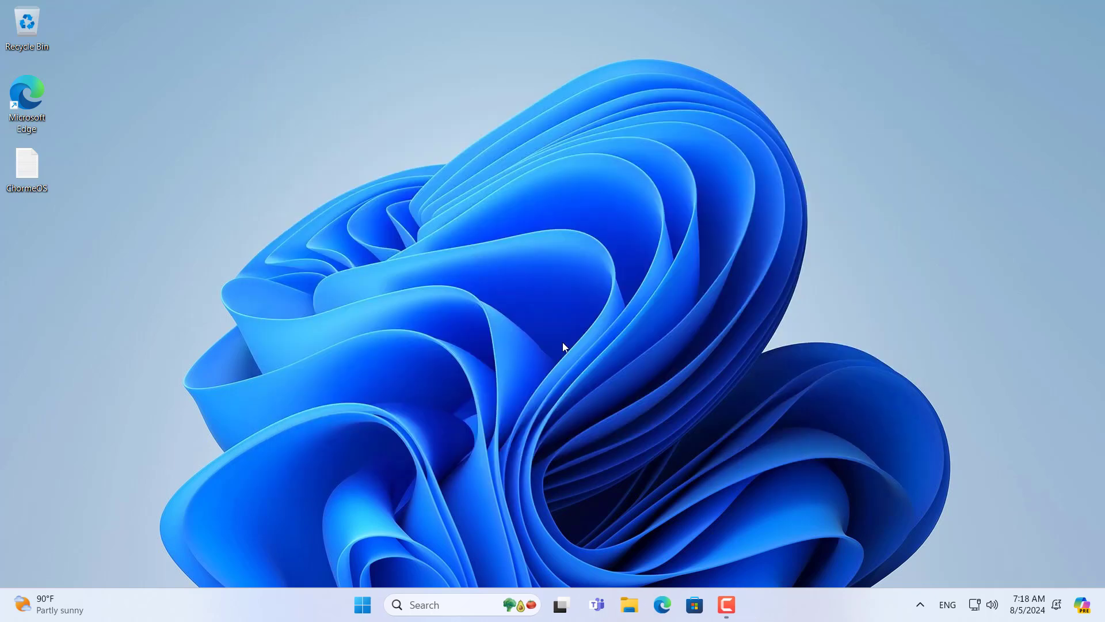
pyautogui.click(384, 604)
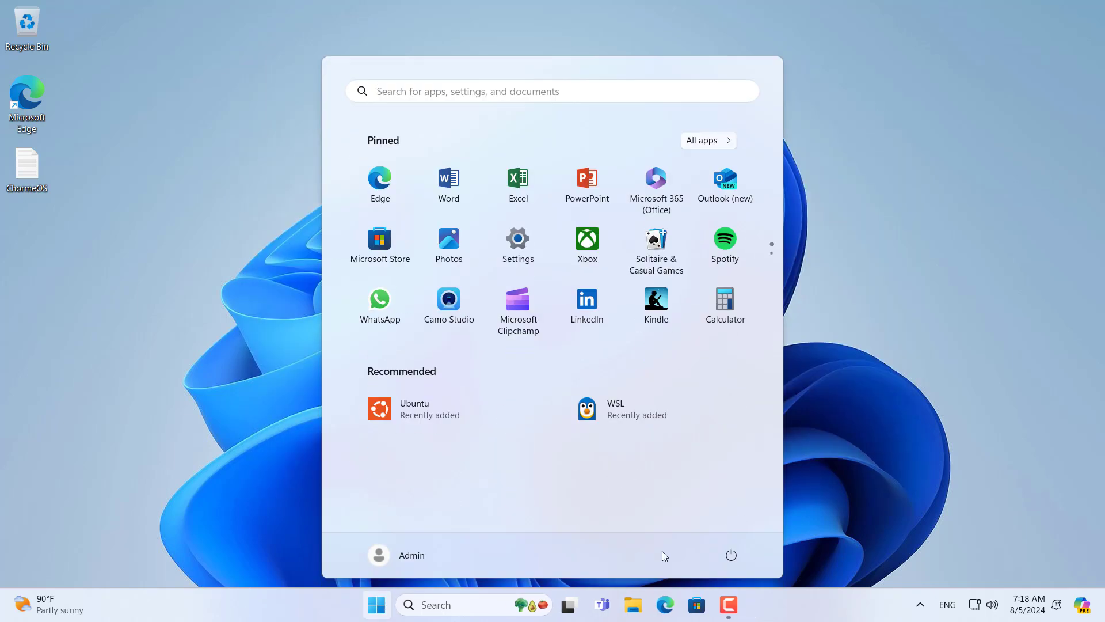
pyautogui.click(731, 554)
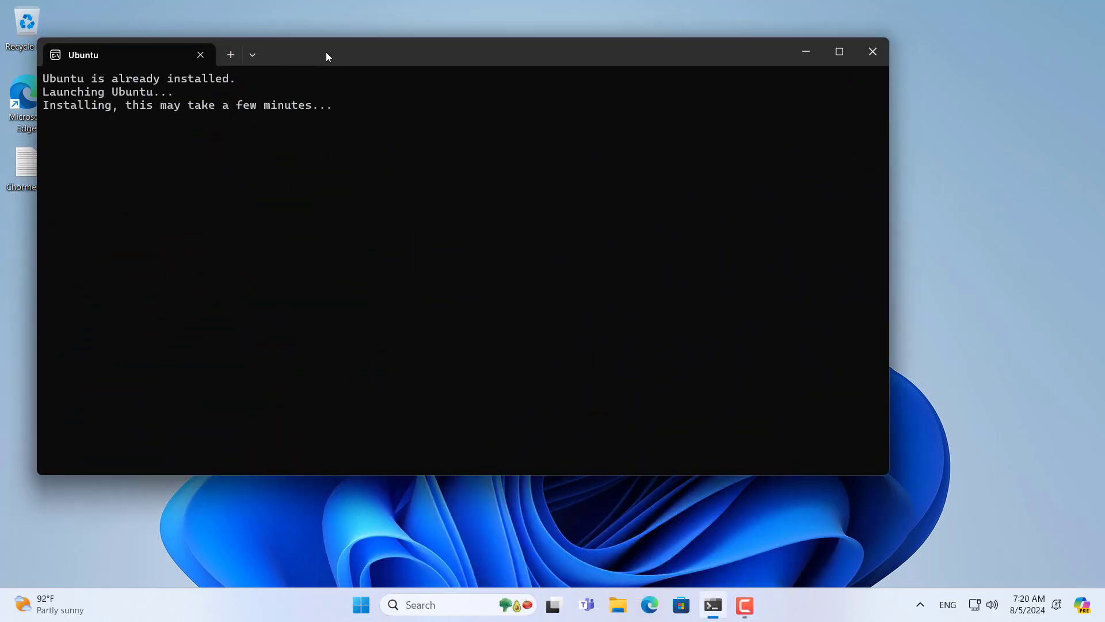
pyautogui.moveTo(326, 55); pyautogui.dragTo(439, 64)
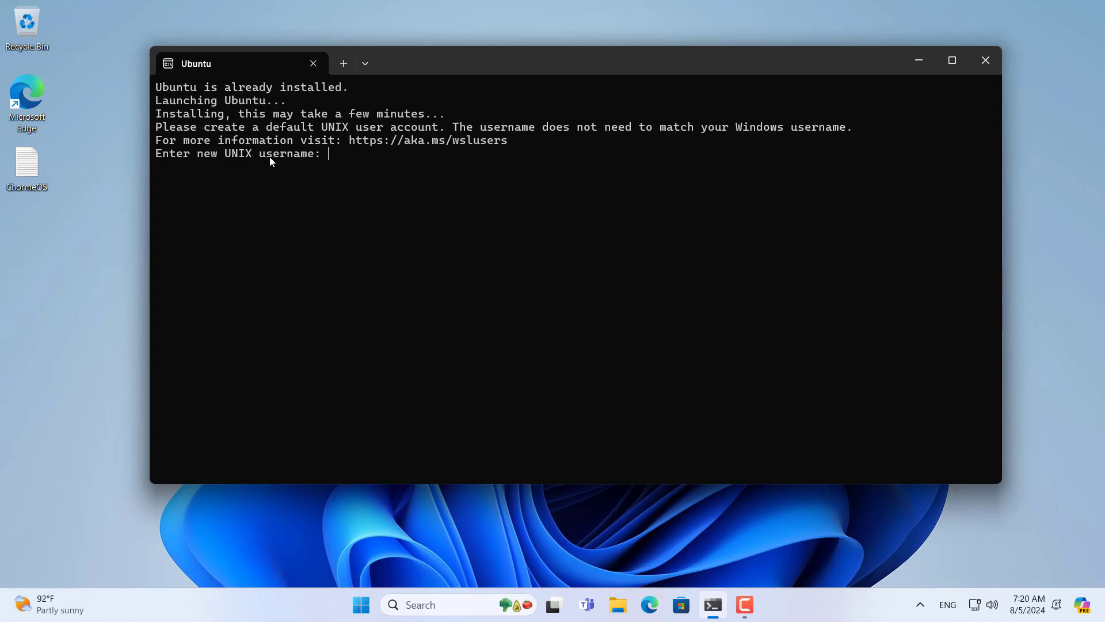
# Step: Enter a new UNIX username, set and confirm its password, then minimize the Ubuntu terminal
pyautogui.moveTo(162, 157); pyautogui.dragTo(319, 160)
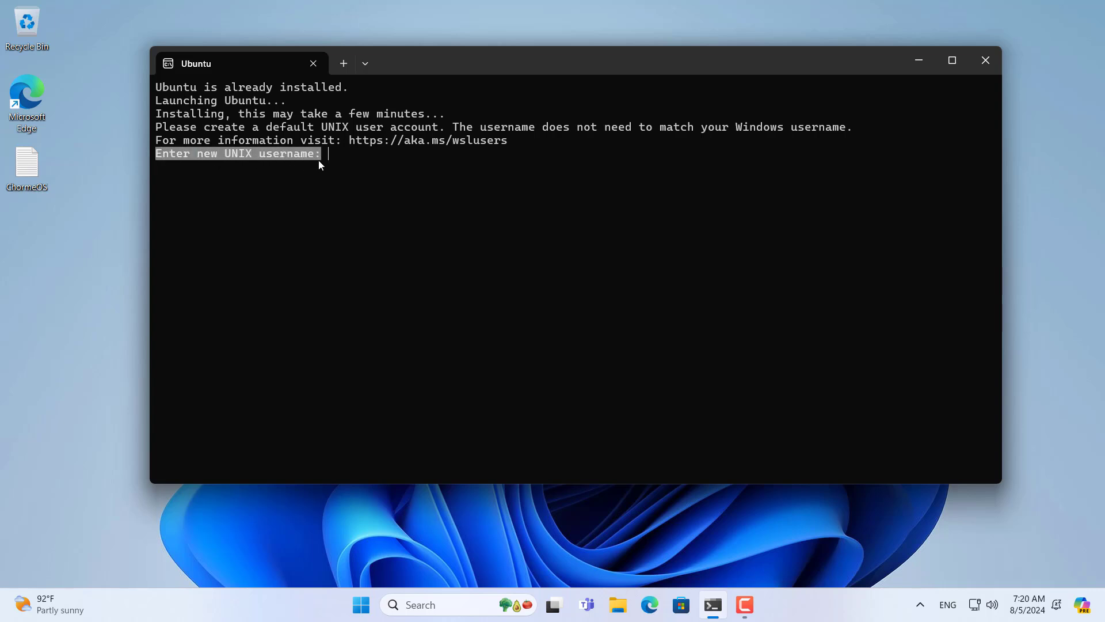
pyautogui.click(321, 159)
pyautogui.write('netvn')
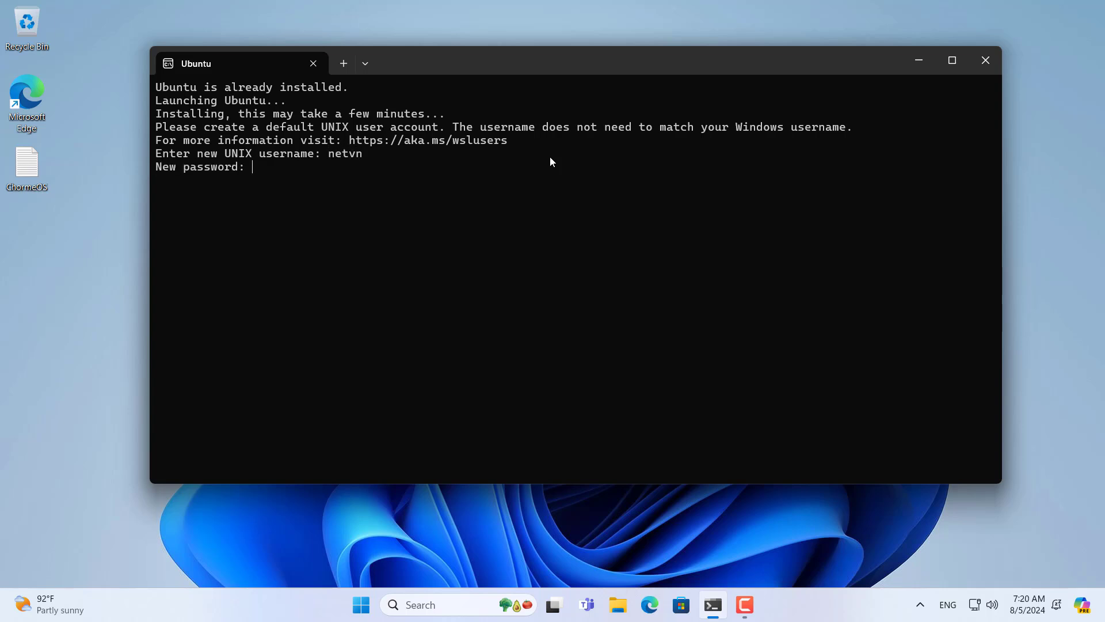
pyautogui.press('Return')
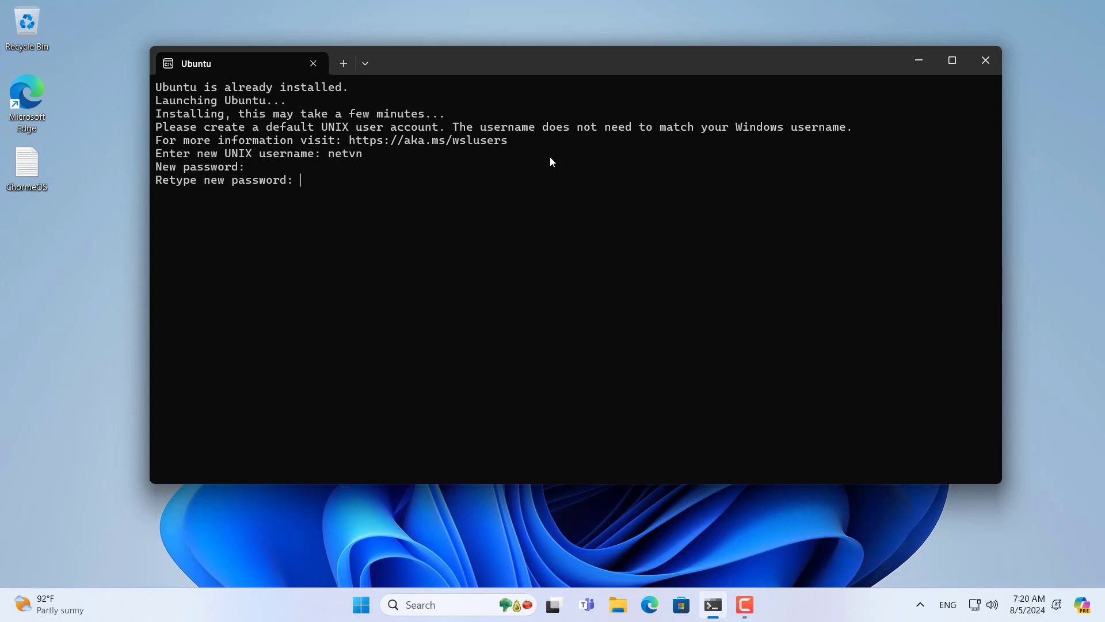
pyautogui.press('Return')
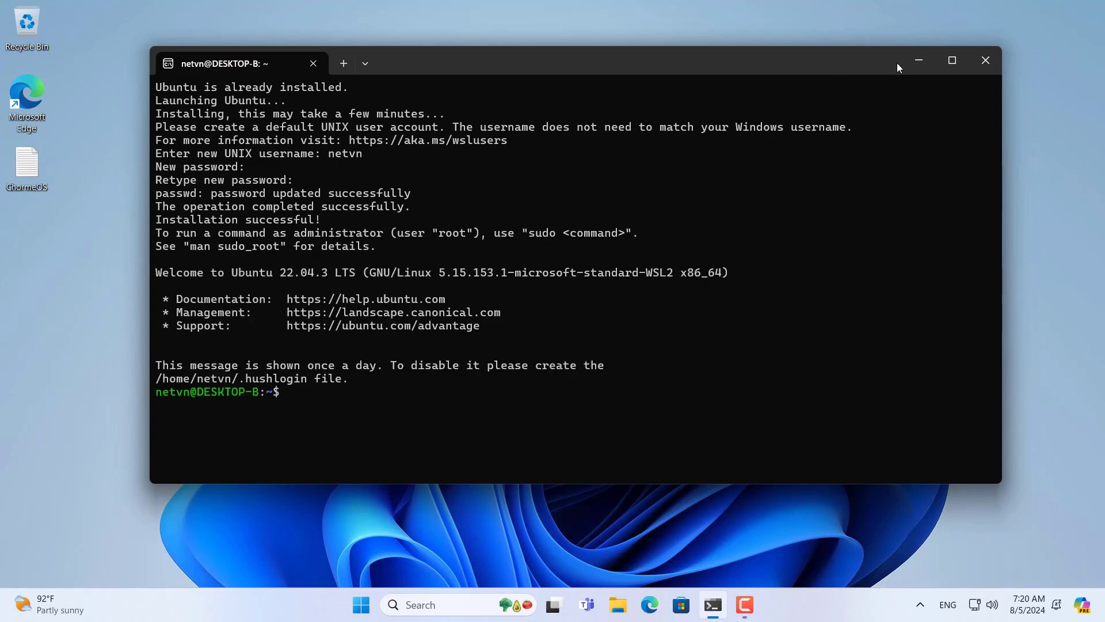
pyautogui.click(917, 60)
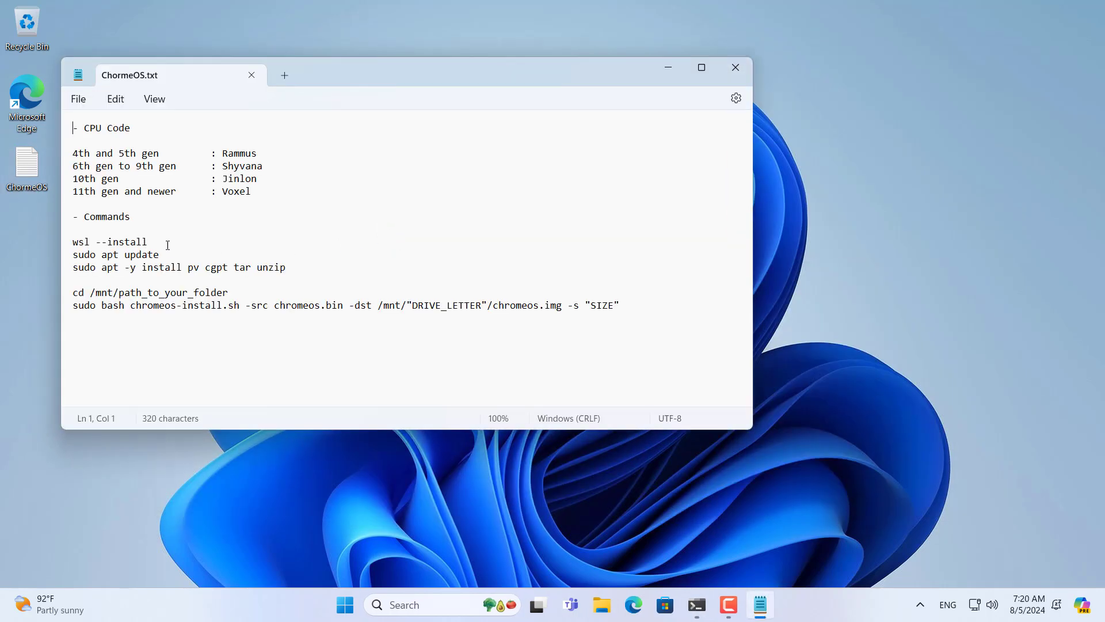
# Step: Highlight the Commands heading, wsl --install line and CPU Code table, then minimize Notepad
pyautogui.moveTo(130, 221); pyautogui.dragTo(74, 224)
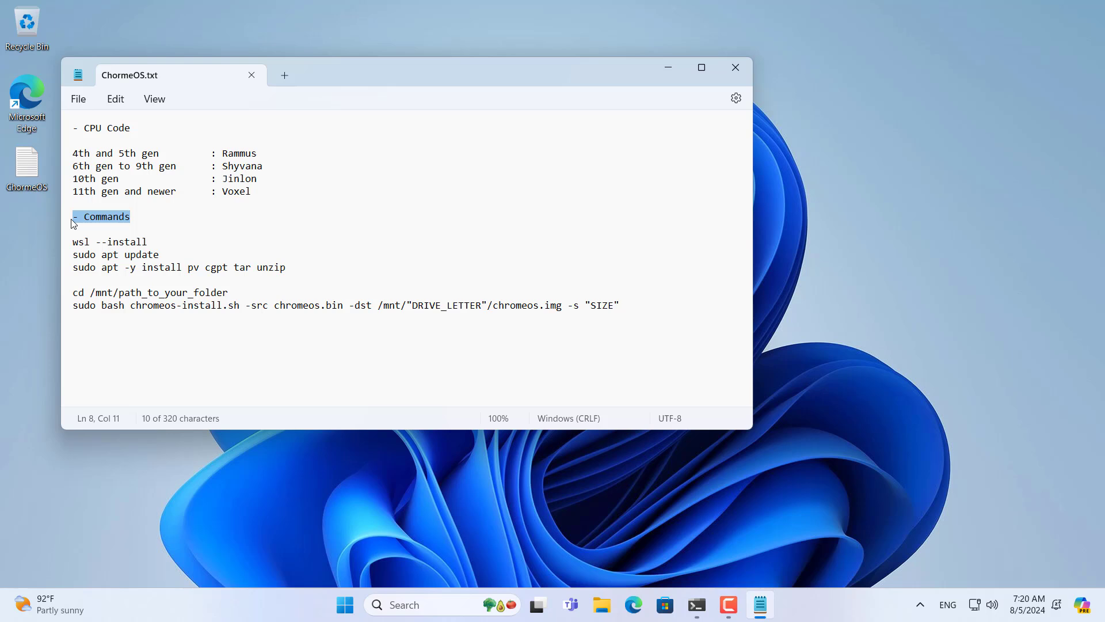
pyautogui.moveTo(148, 244); pyautogui.dragTo(74, 245)
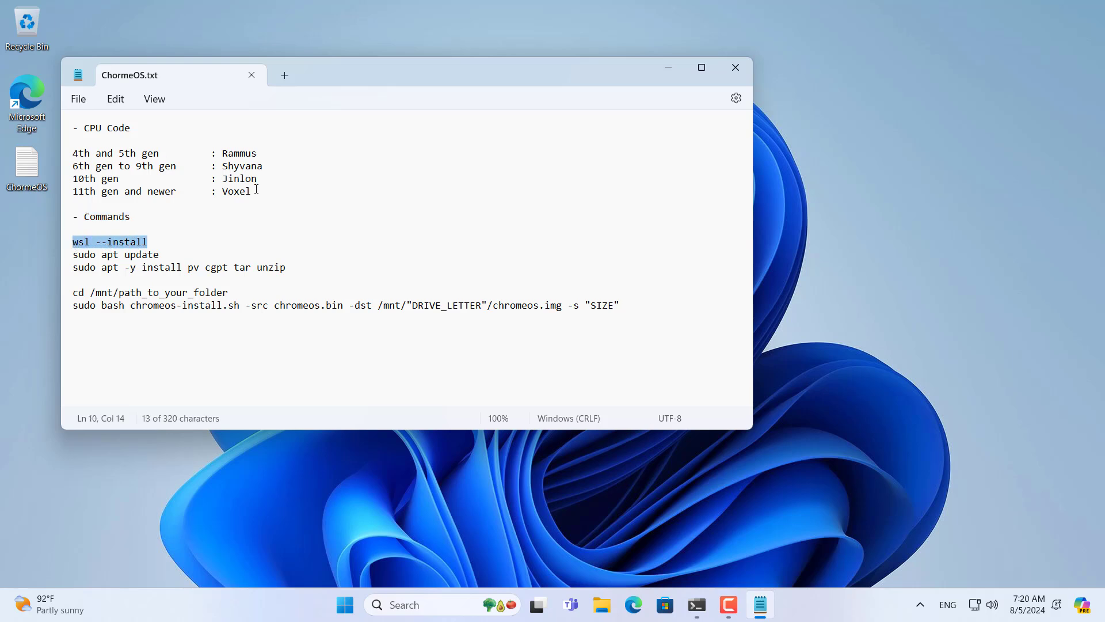
pyautogui.moveTo(257, 190); pyautogui.dragTo(76, 129)
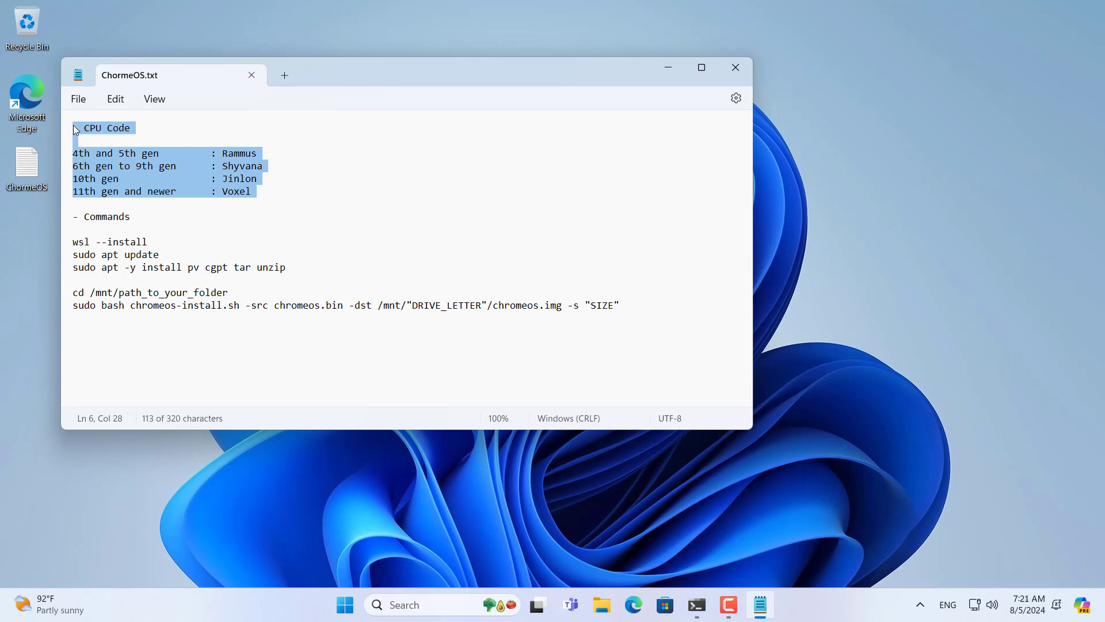
pyautogui.click(669, 67)
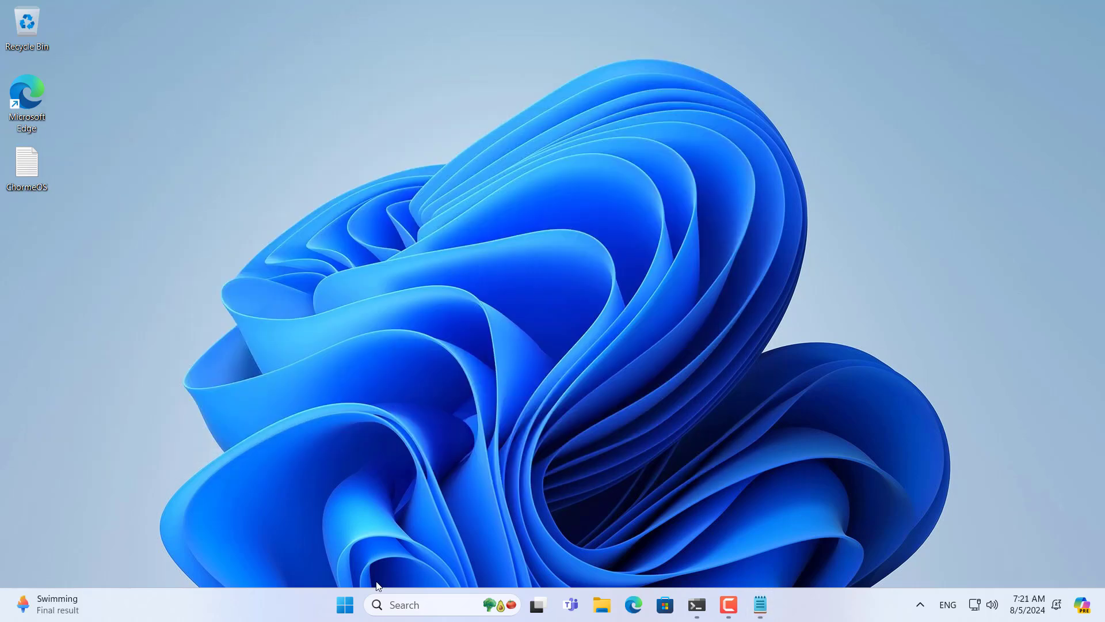
# Step: Open Settings and go to System > About
pyautogui.click(345, 604)
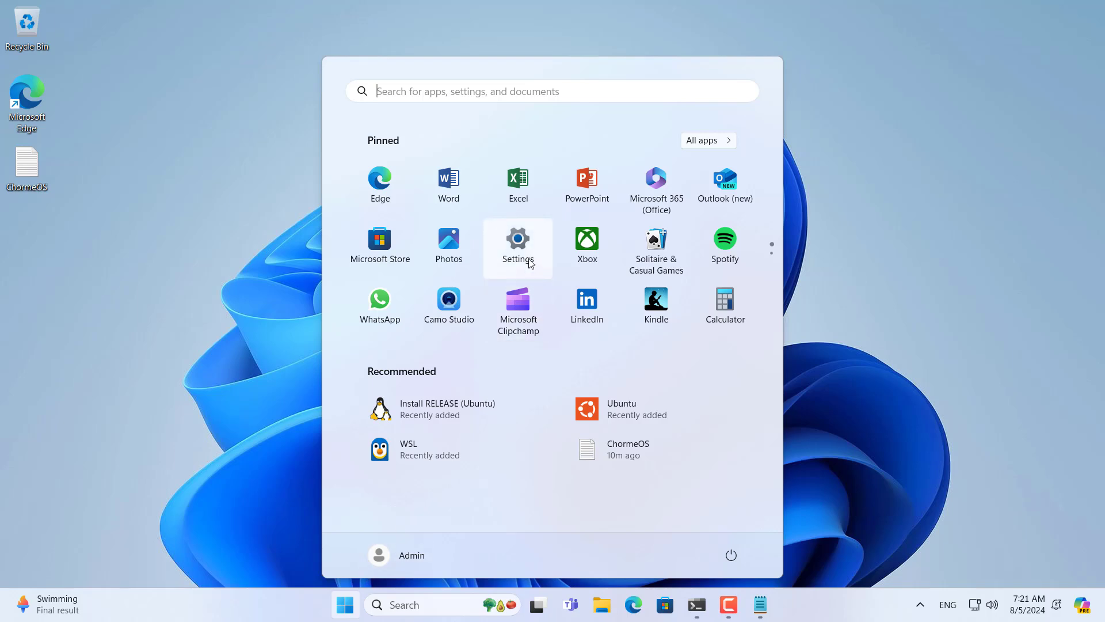
pyautogui.click(518, 245)
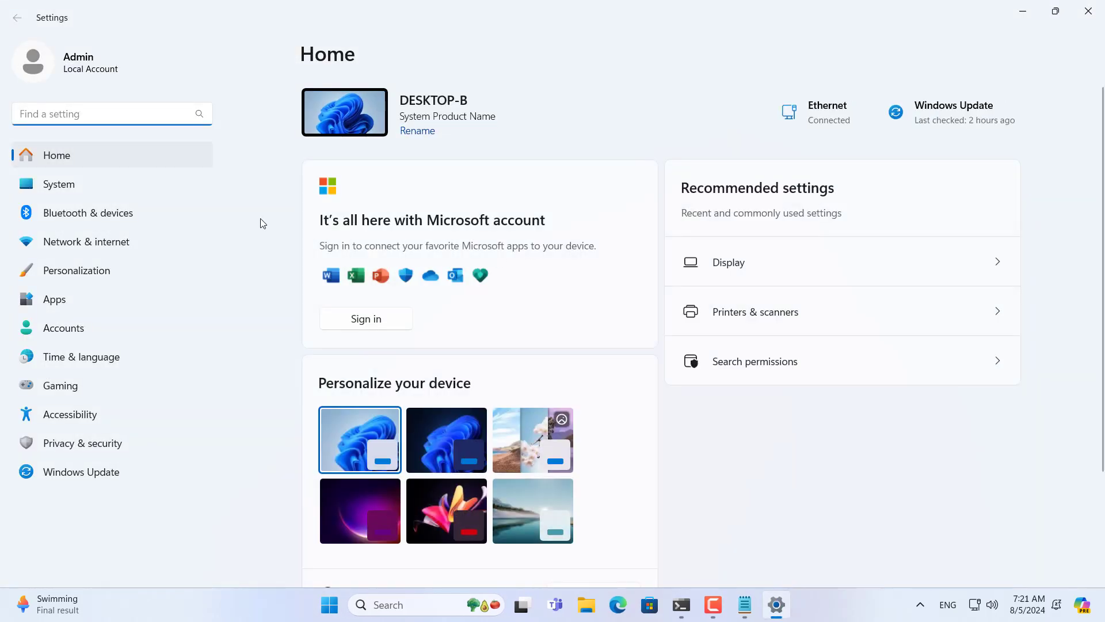
pyautogui.click(68, 185)
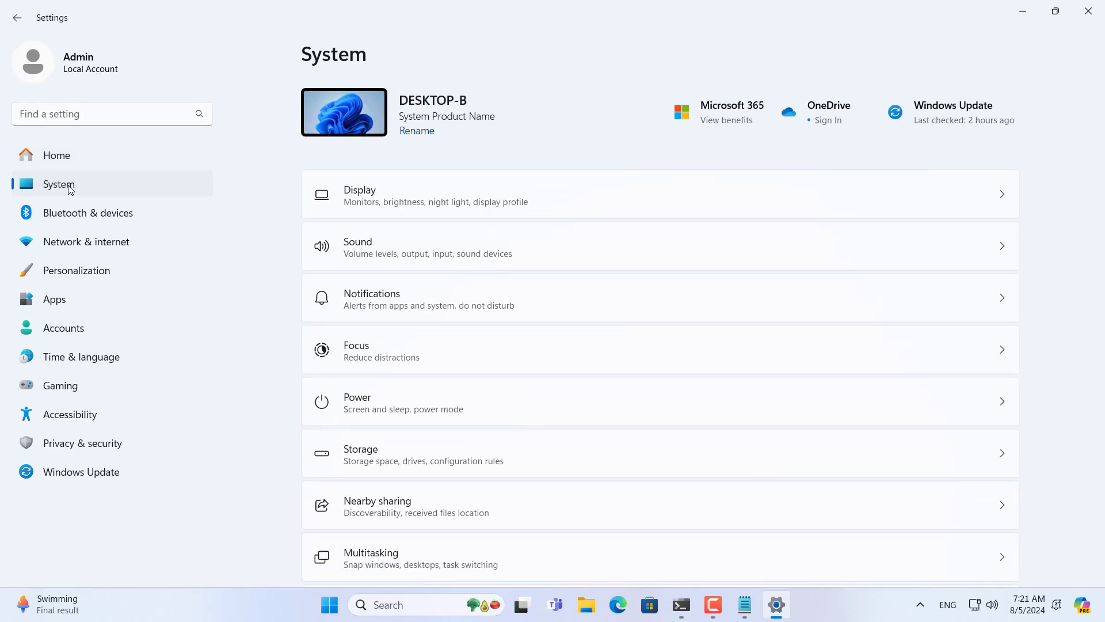
pyautogui.scroll(-10, 501, 286)
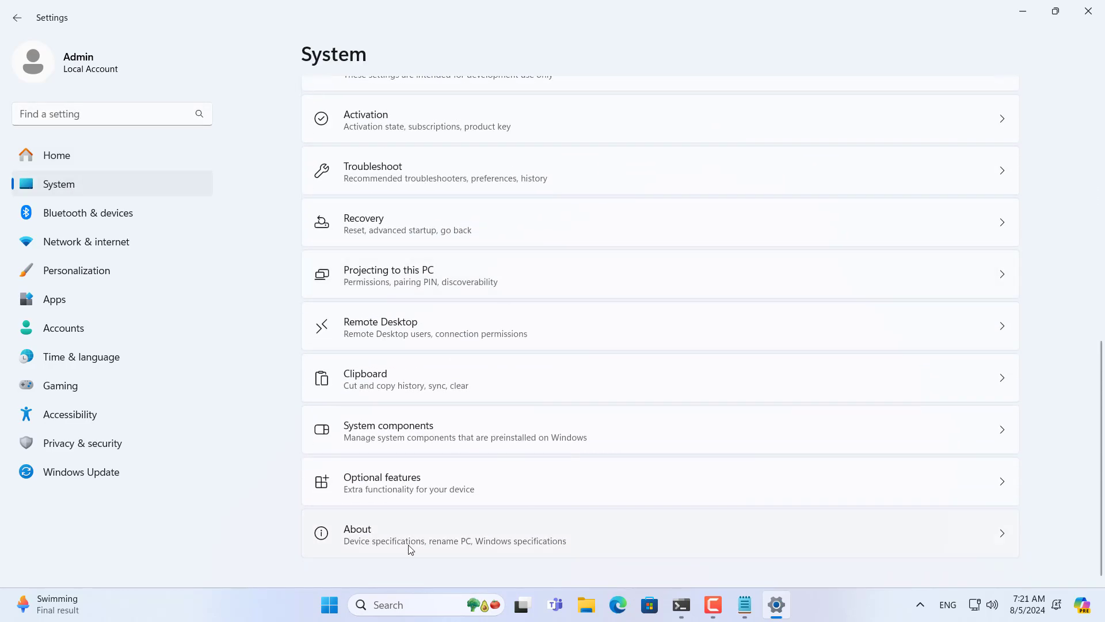
pyautogui.click(352, 530)
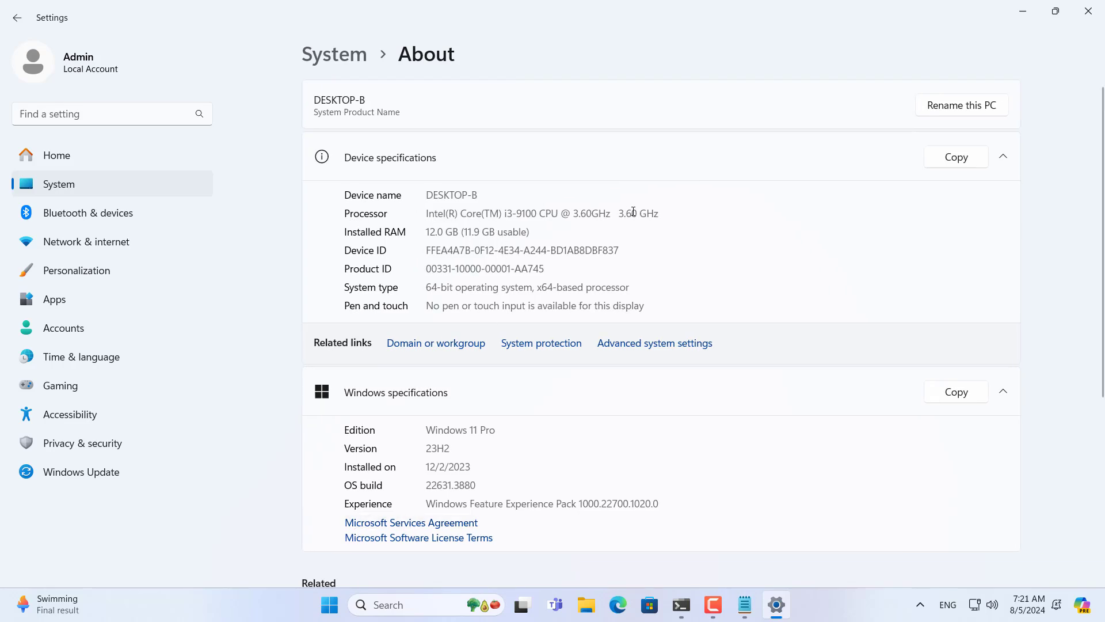
# Step: Highlight the Intel Core i3-9100 model and its 9th-gen digit, then reopen ChormeOS.txt
pyautogui.moveTo(655, 215); pyautogui.dragTo(369, 215)
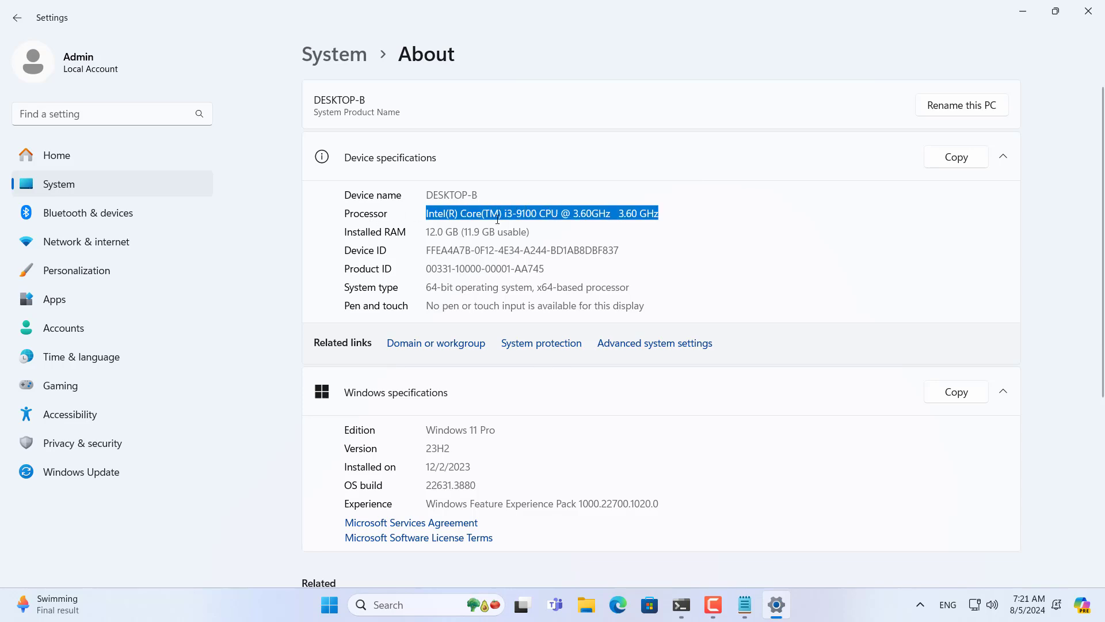
pyautogui.click(515, 214)
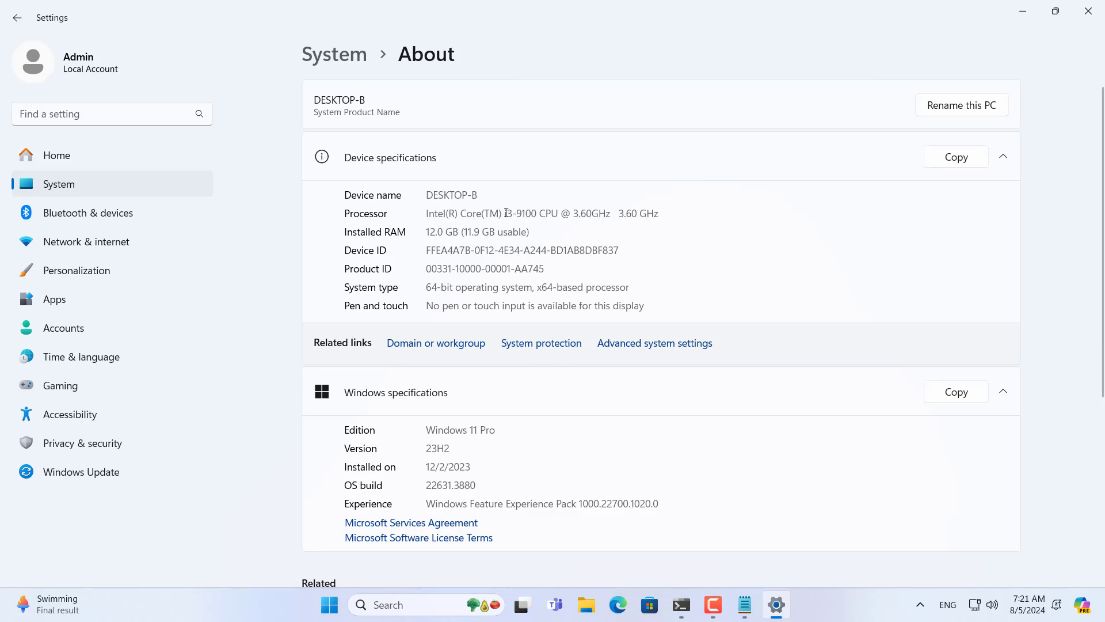
pyautogui.moveTo(505, 214); pyautogui.dragTo(537, 214)
pyautogui.click(520, 213)
pyautogui.moveTo(516, 213); pyautogui.dragTo(523, 212)
pyautogui.click(744, 604)
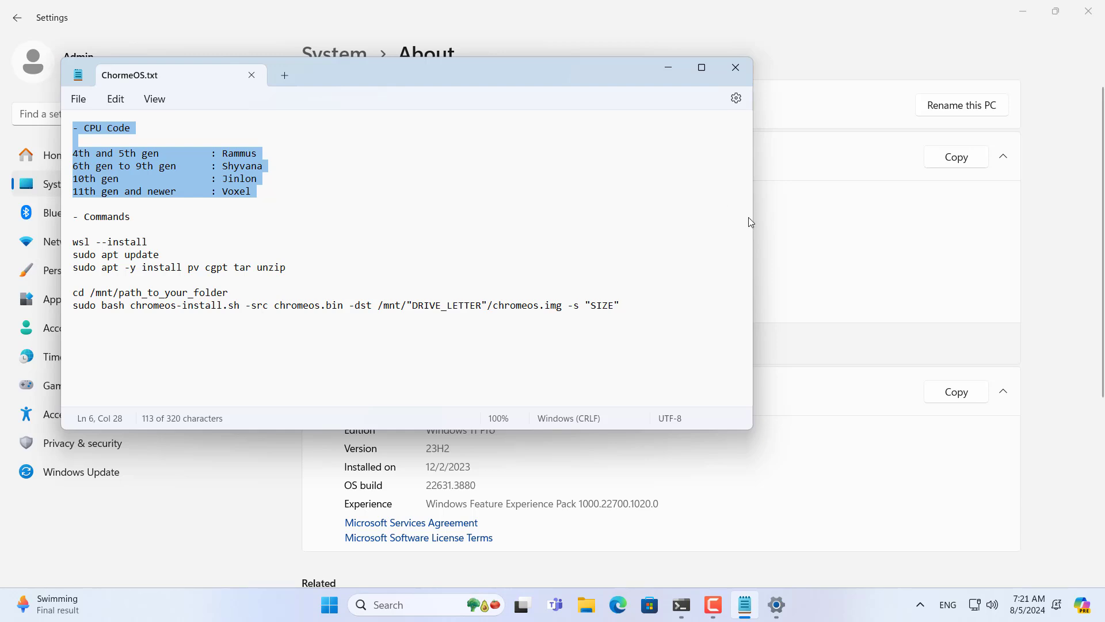
# Step: Place the notes beside Settings and match the '6th gen to 9th gen' line to codename Shyvana
pyautogui.moveTo(751, 222); pyautogui.dragTo(649, 222)
pyautogui.moveTo(289, 74); pyautogui.dragTo(928, 124)
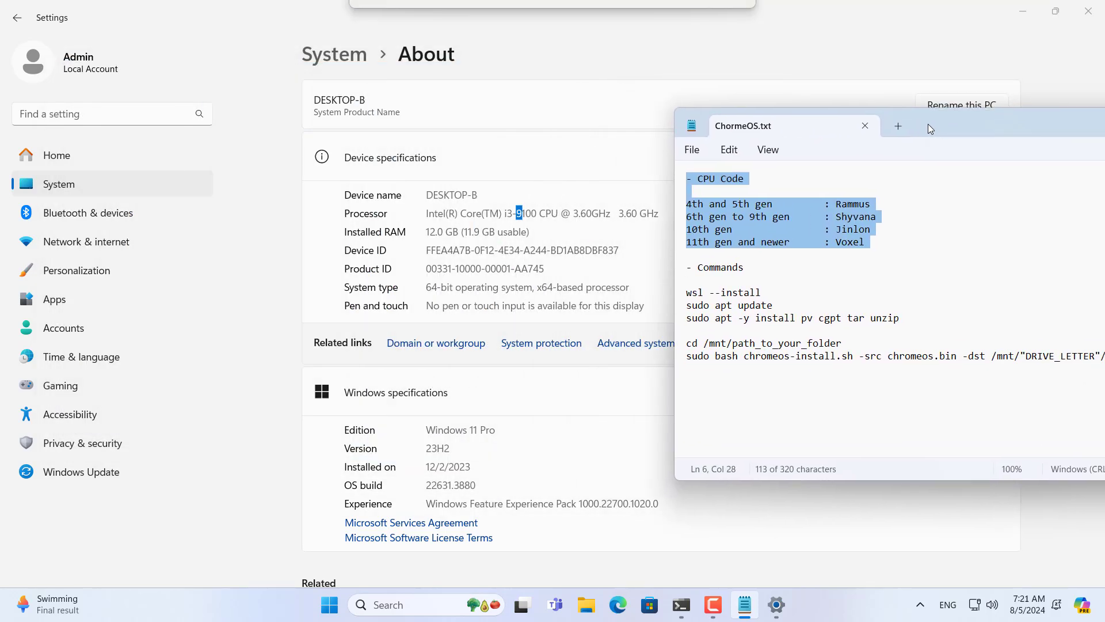
pyautogui.click(773, 217)
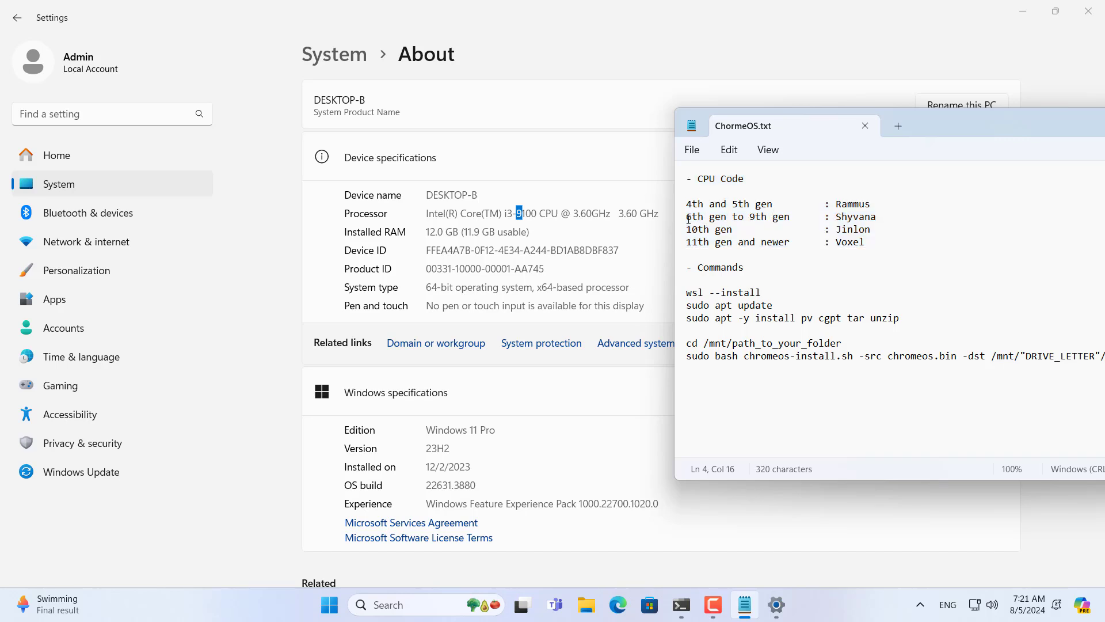
pyautogui.moveTo(688, 218); pyautogui.dragTo(768, 220)
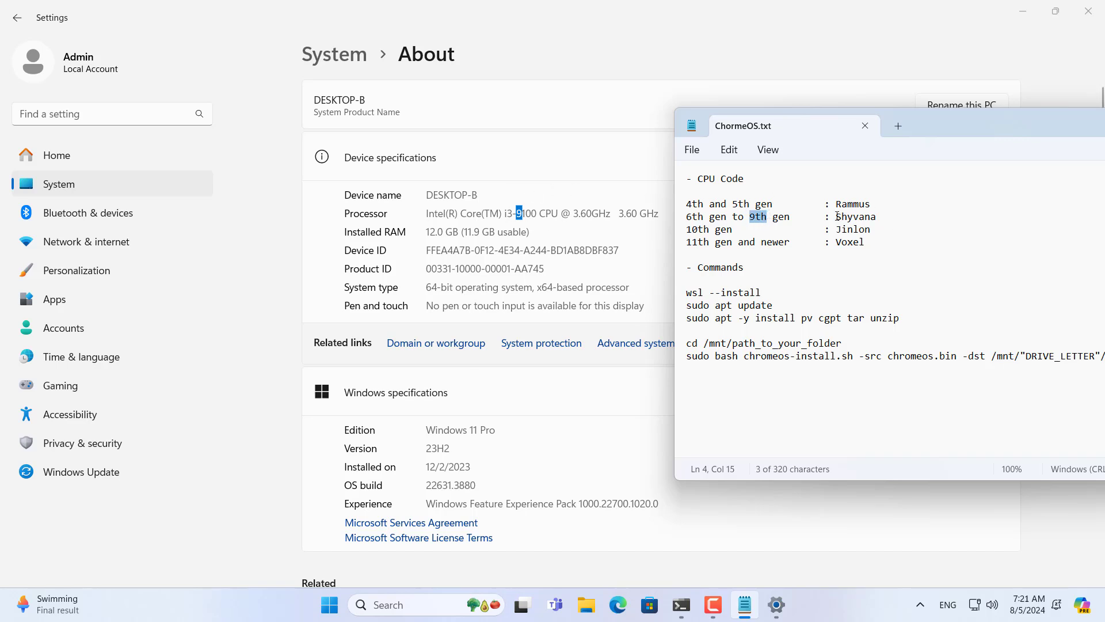
pyautogui.moveTo(837, 217); pyautogui.dragTo(879, 221)
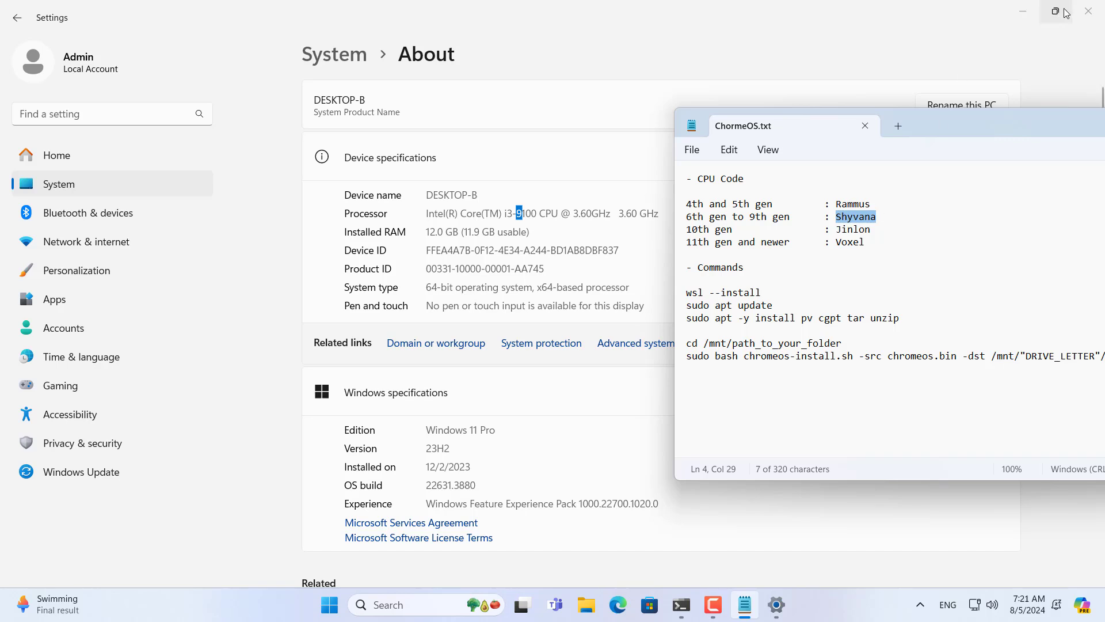
# Step: Close Windows Settings and minimize the Notepad notes
pyautogui.click(1088, 12)
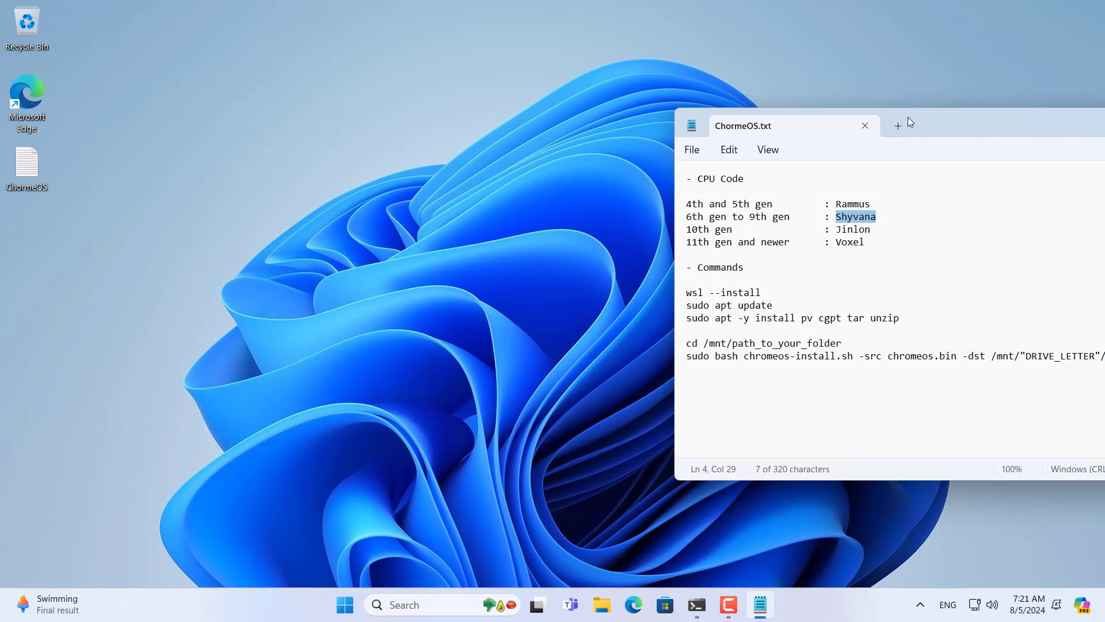
pyautogui.moveTo(907, 122); pyautogui.dragTo(443, 77)
pyautogui.click(737, 86)
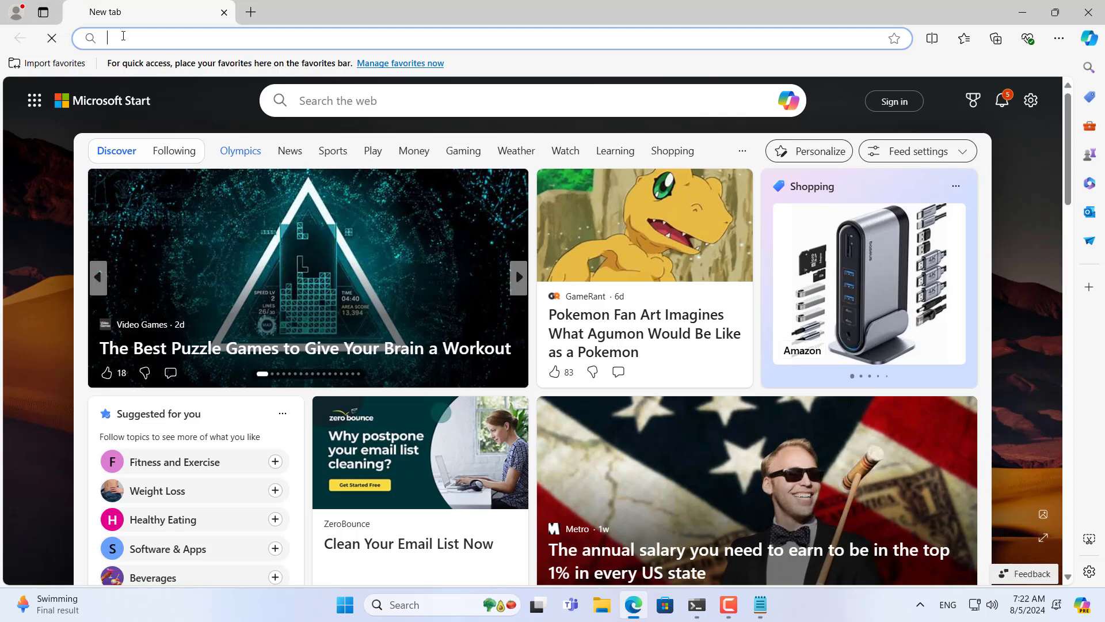
# Step: Go to cros.tech and paste the codename Shyvana, copied from the notes, into the device search
pyautogui.write('cro')
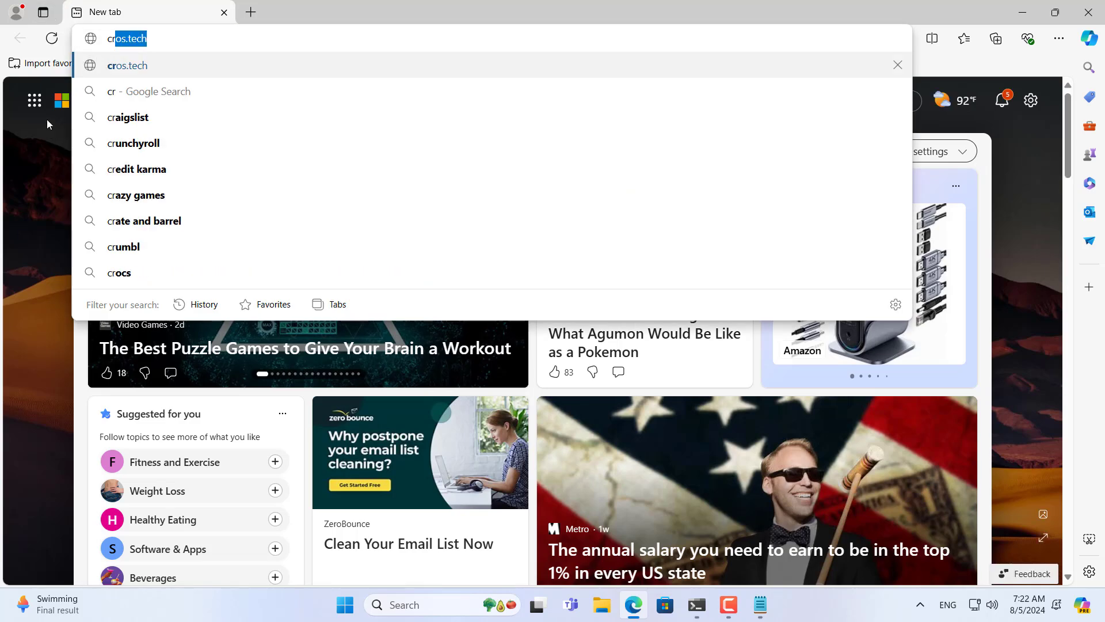
pyautogui.click(127, 65)
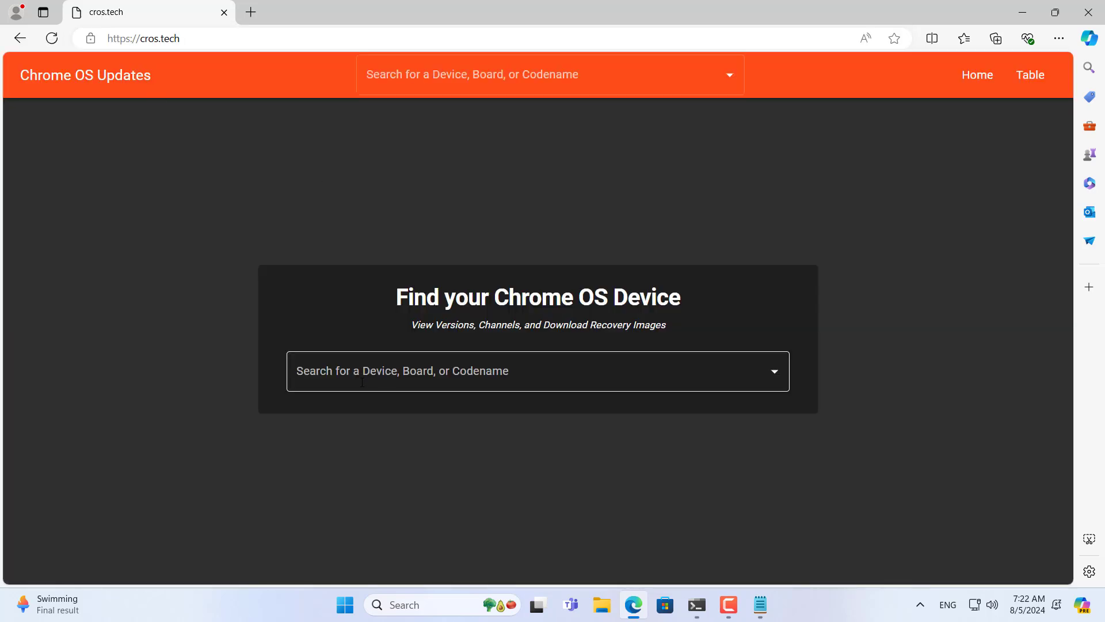
pyautogui.click(357, 375)
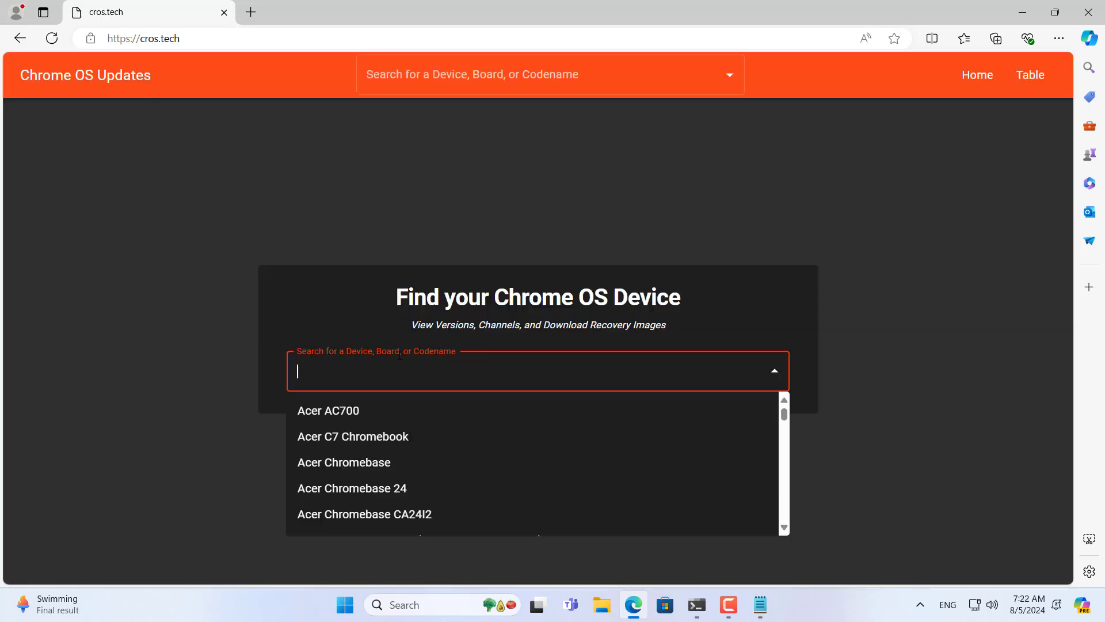
pyautogui.click(759, 604)
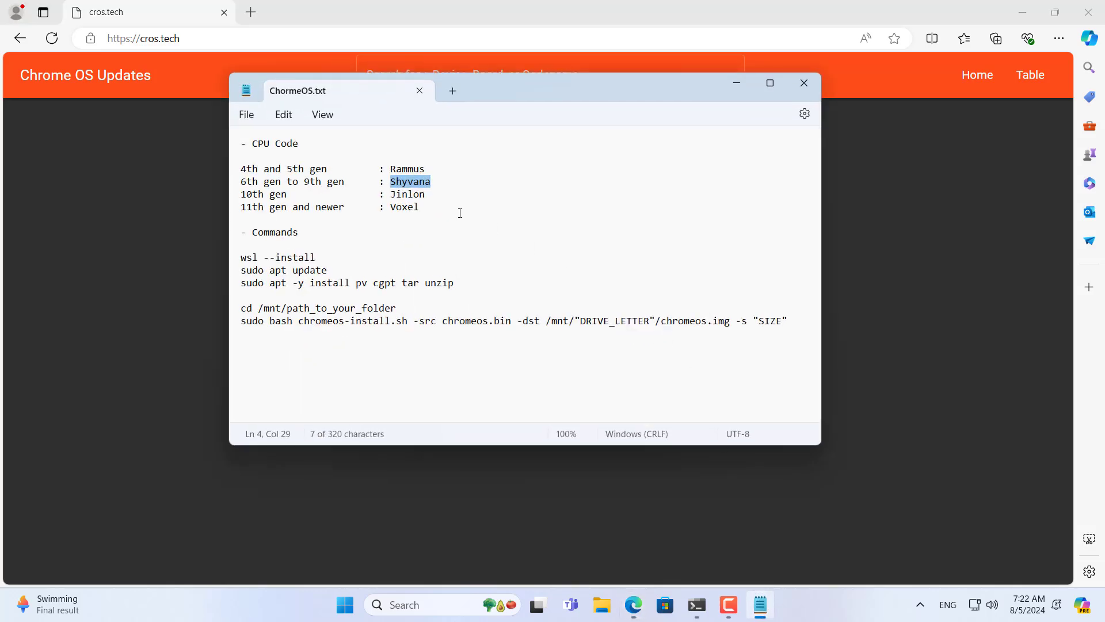
pyautogui.rightClick(406, 187)
pyautogui.click(458, 260)
pyautogui.click(731, 89)
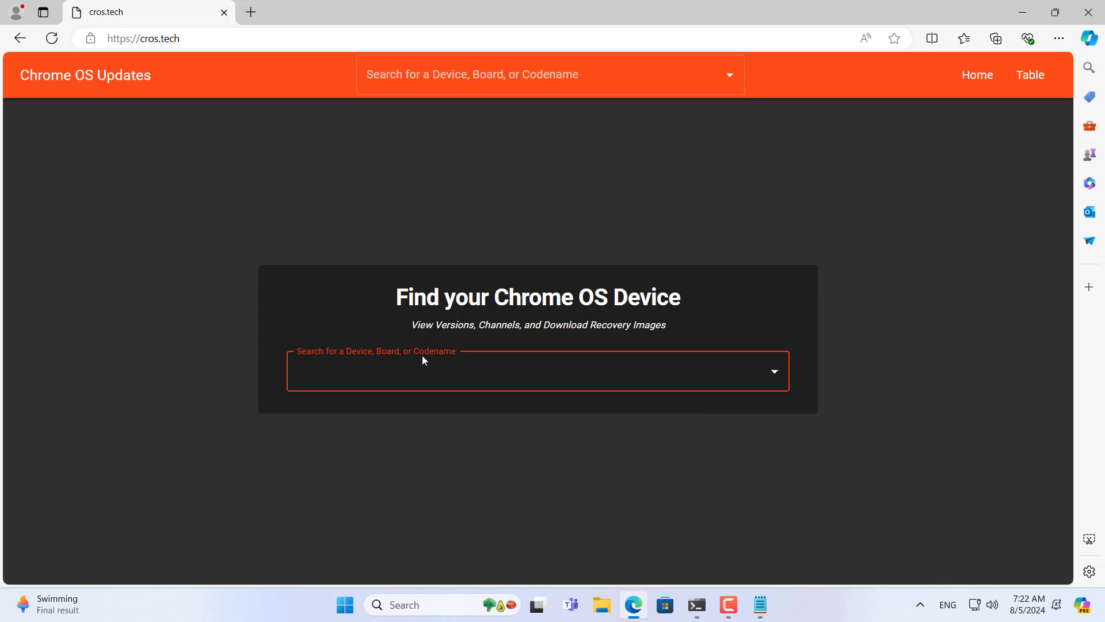
pyautogui.click(423, 374)
pyautogui.rightClick(423, 375)
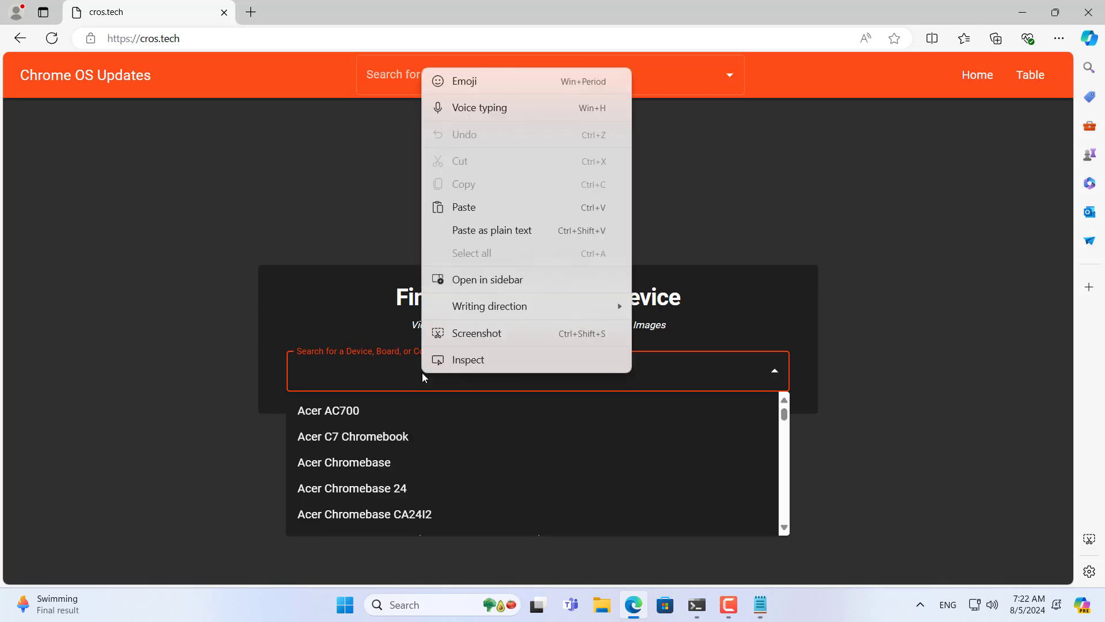
pyautogui.click(464, 208)
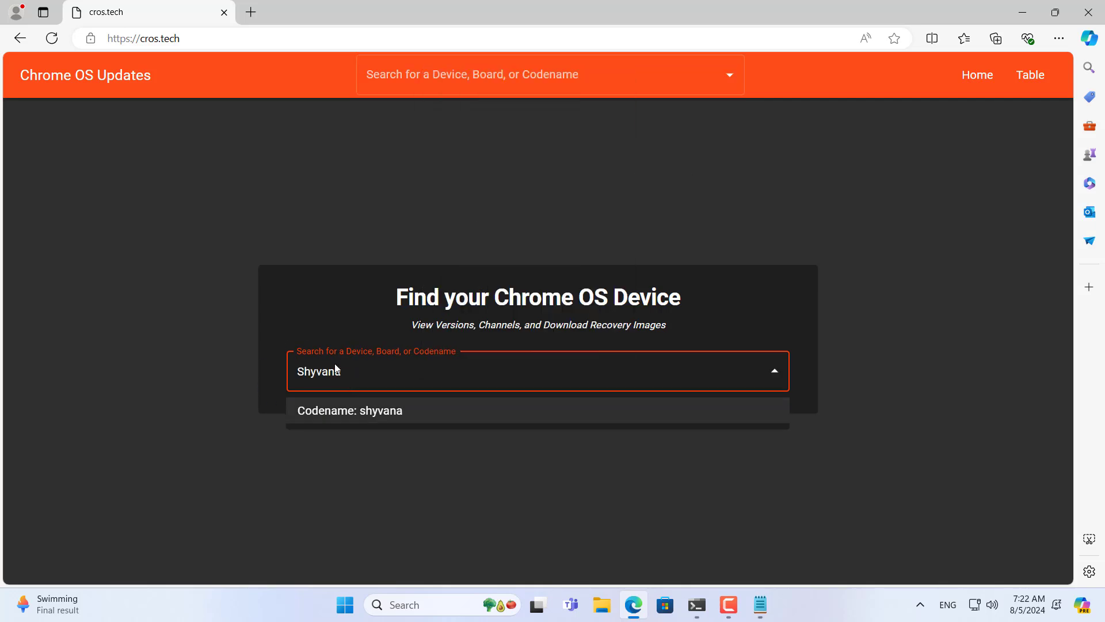
# Step: Open the Codename: shyvana page and download the version 126 recovery image
pyautogui.click(377, 412)
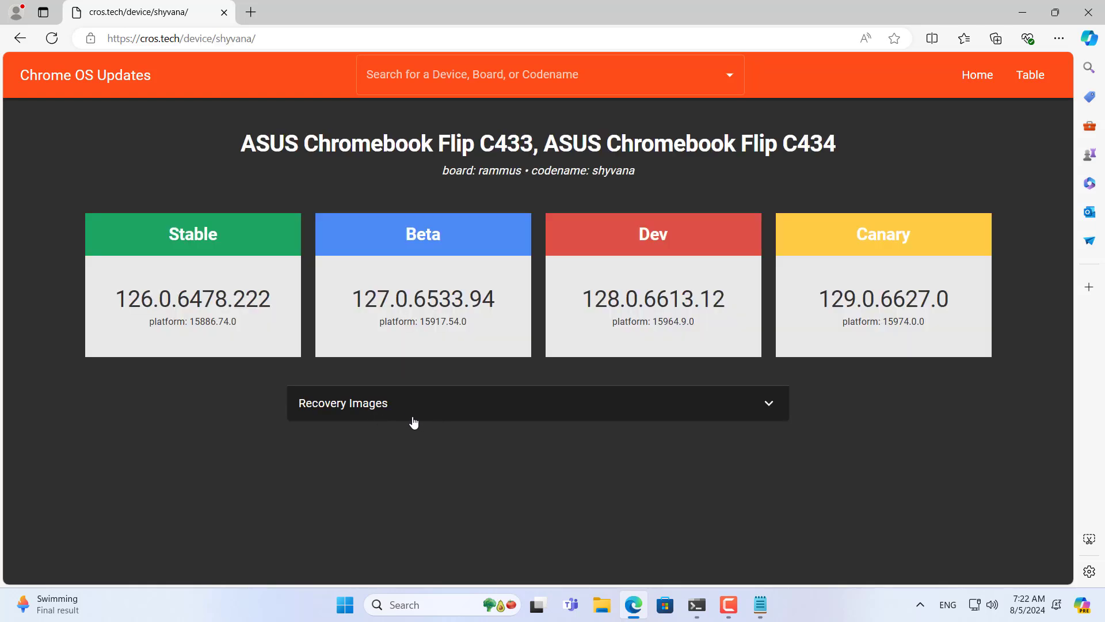
pyautogui.click(377, 406)
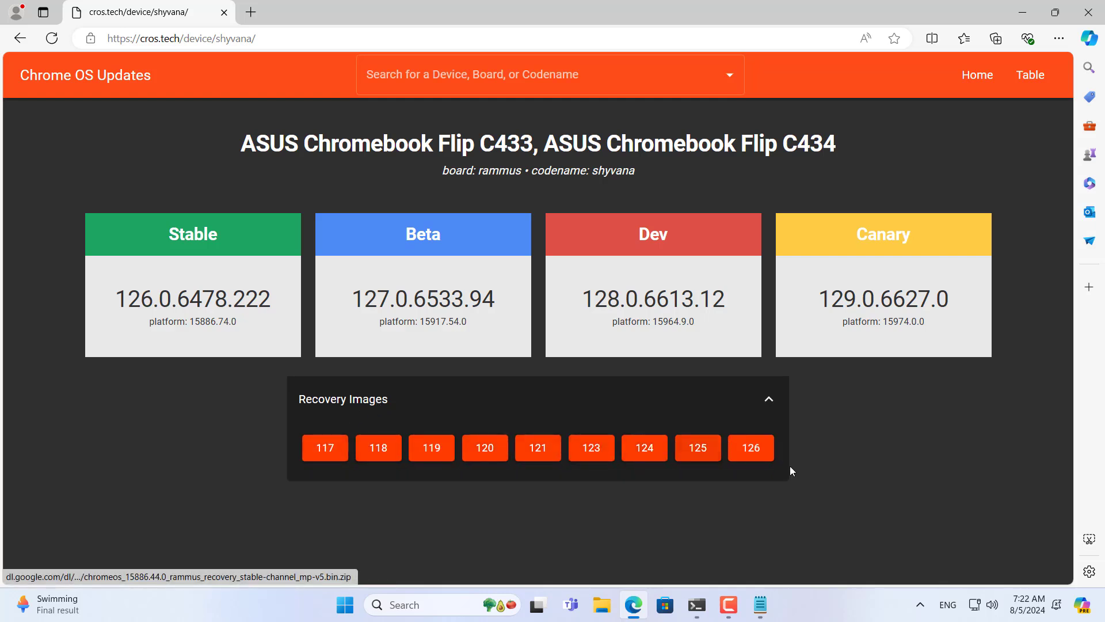
pyautogui.click(756, 454)
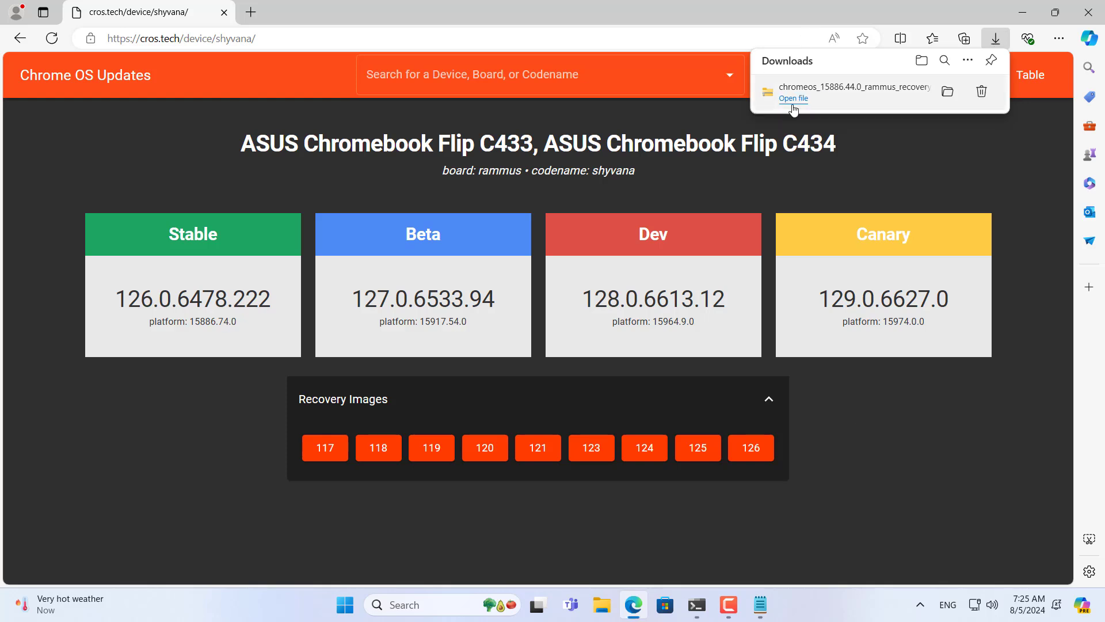
# Step: In a new tab, search 'brunch github' and open the sebanc/brunch repository
pyautogui.click(260, 18)
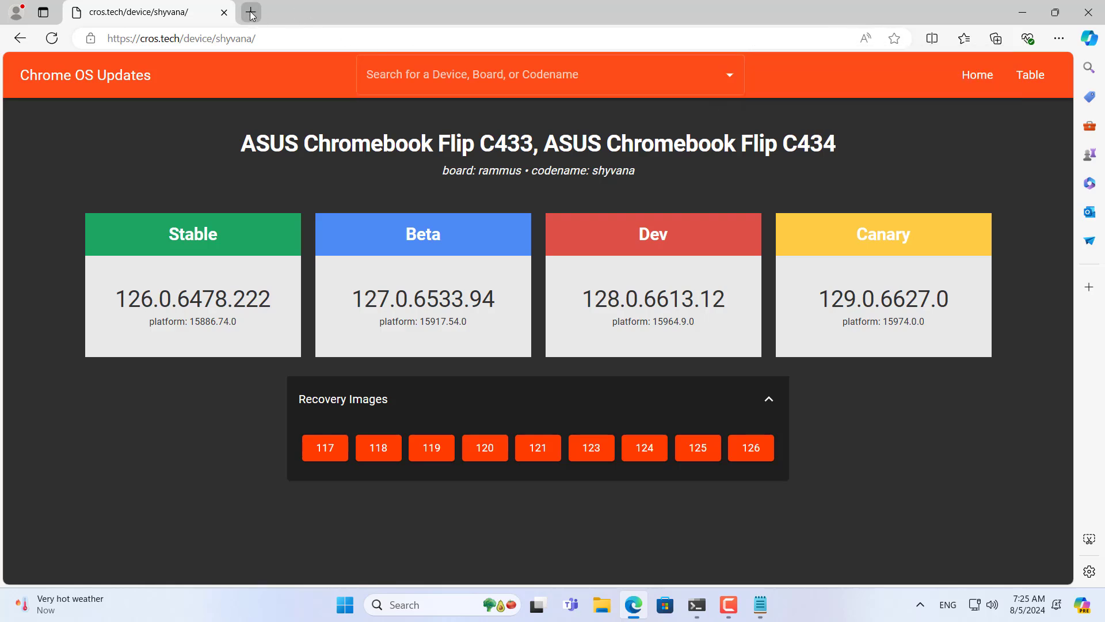
pyautogui.click(260, 18)
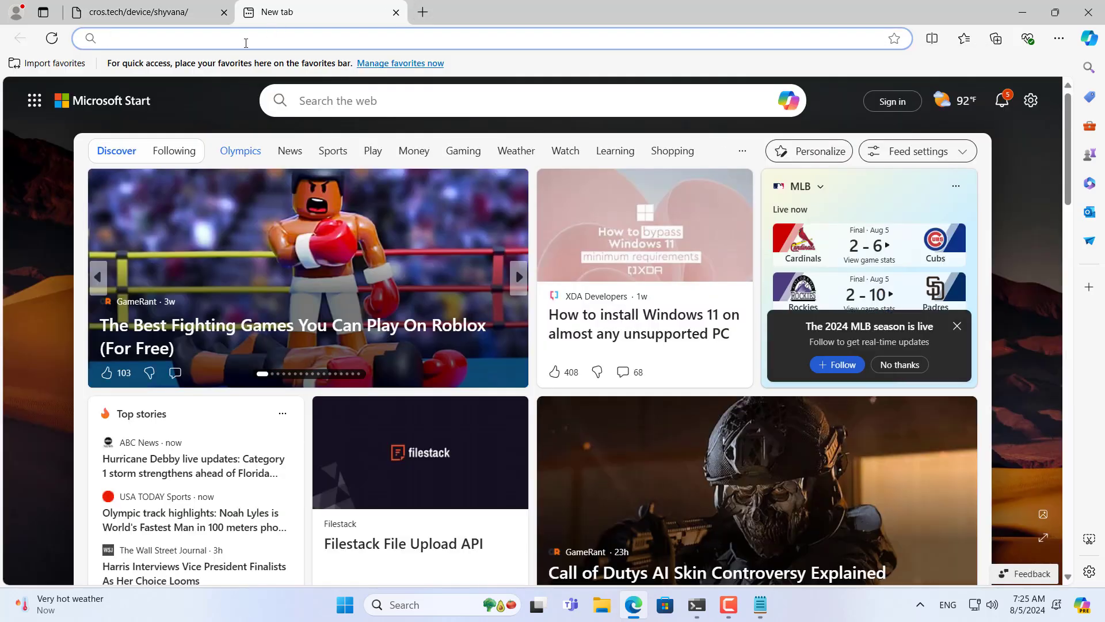
pyautogui.write('b')
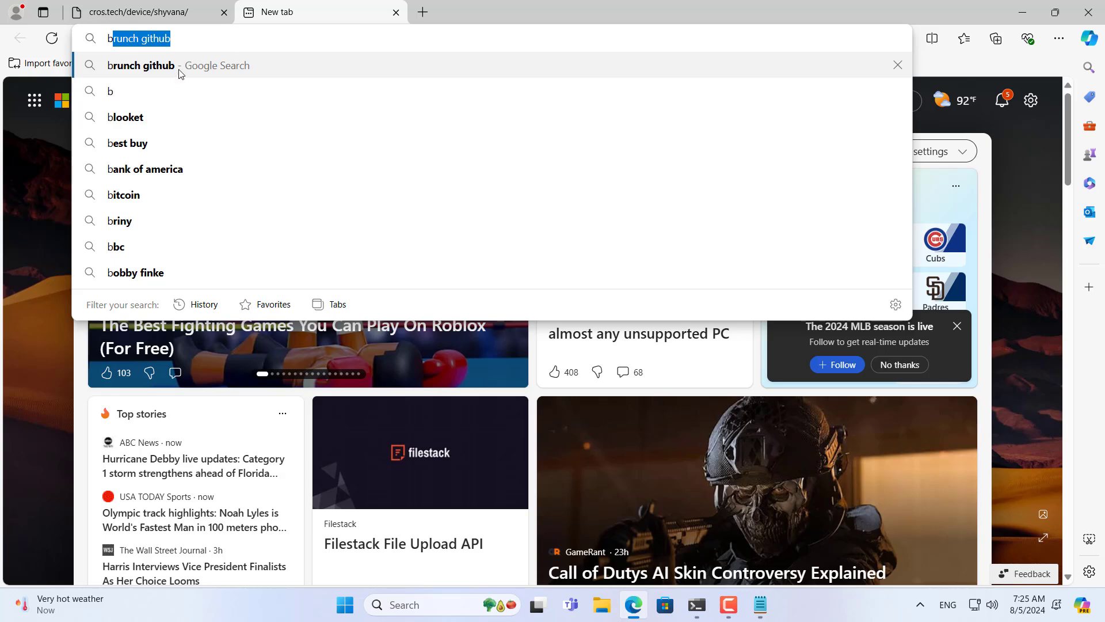
pyautogui.click(155, 75)
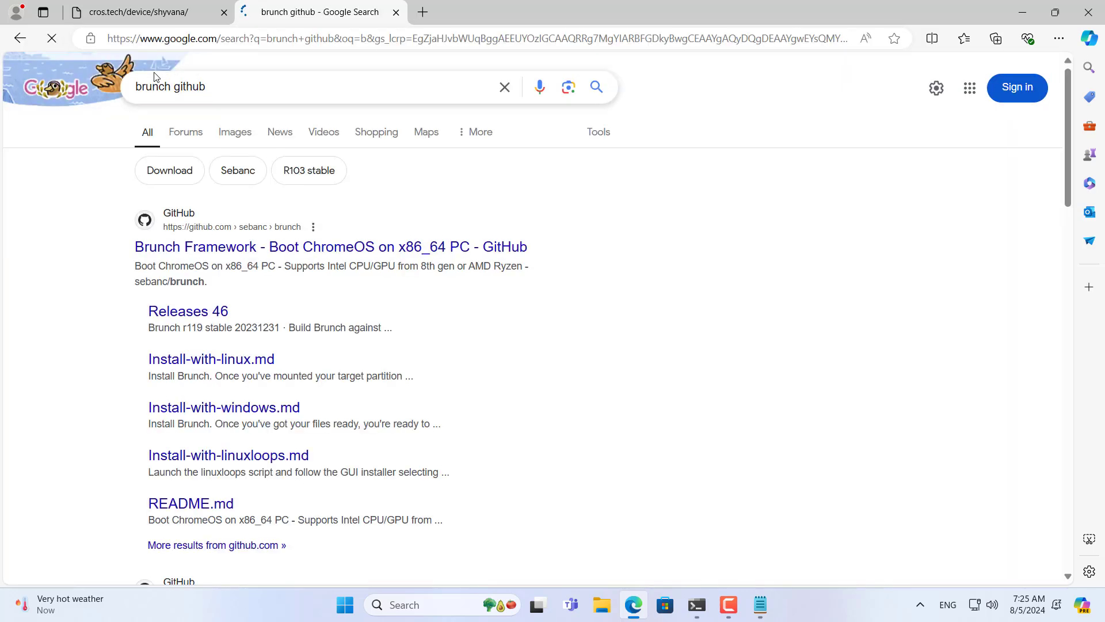
pyautogui.click(374, 254)
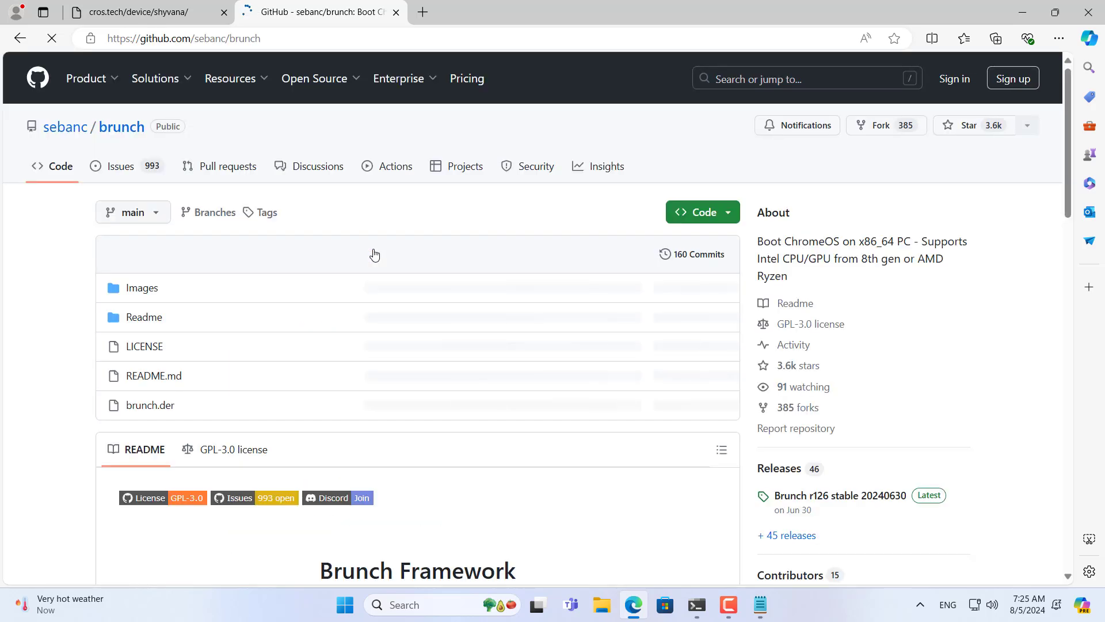
# Step: Open the Brunch r126 stable 20240630 release from the repository's Releases section
pyautogui.scroll(-3, 380, 252)
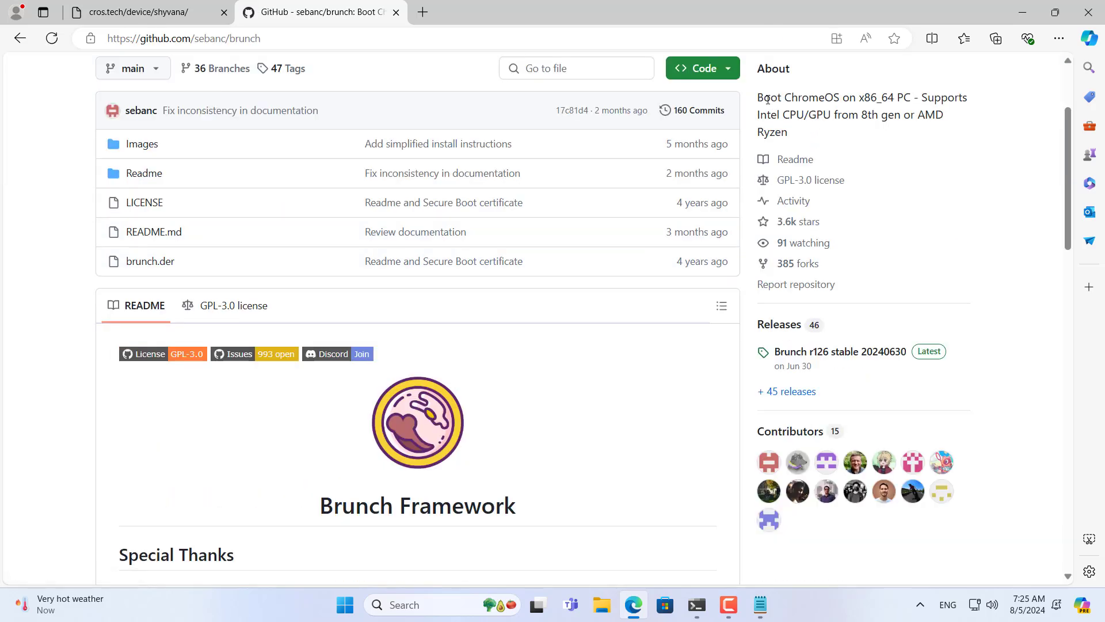
pyautogui.moveTo(758, 97); pyautogui.dragTo(970, 132)
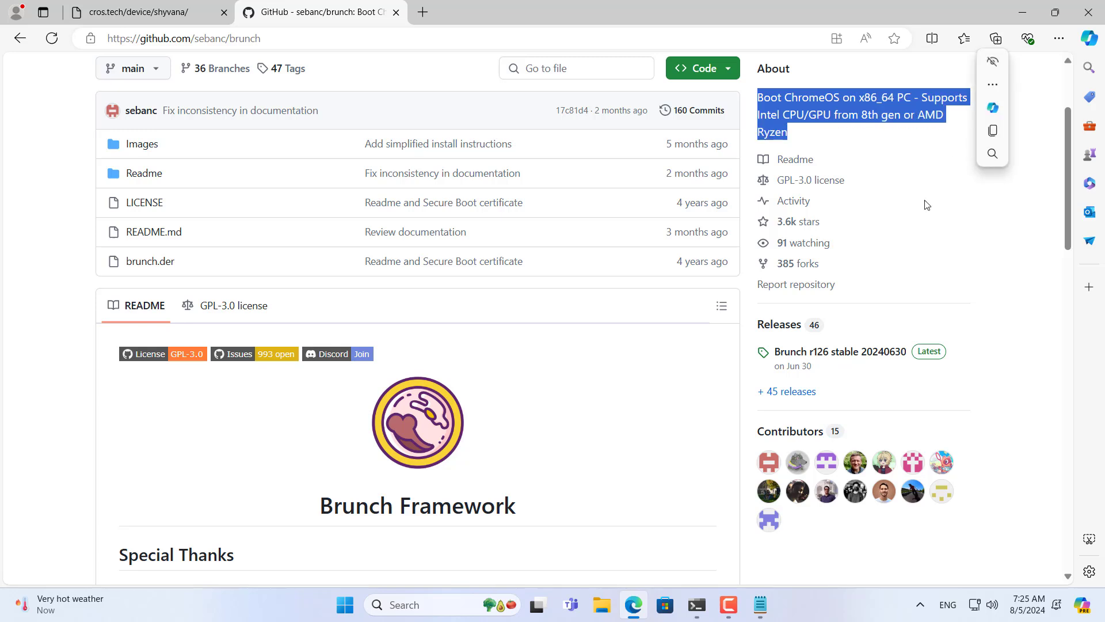
pyautogui.click(805, 353)
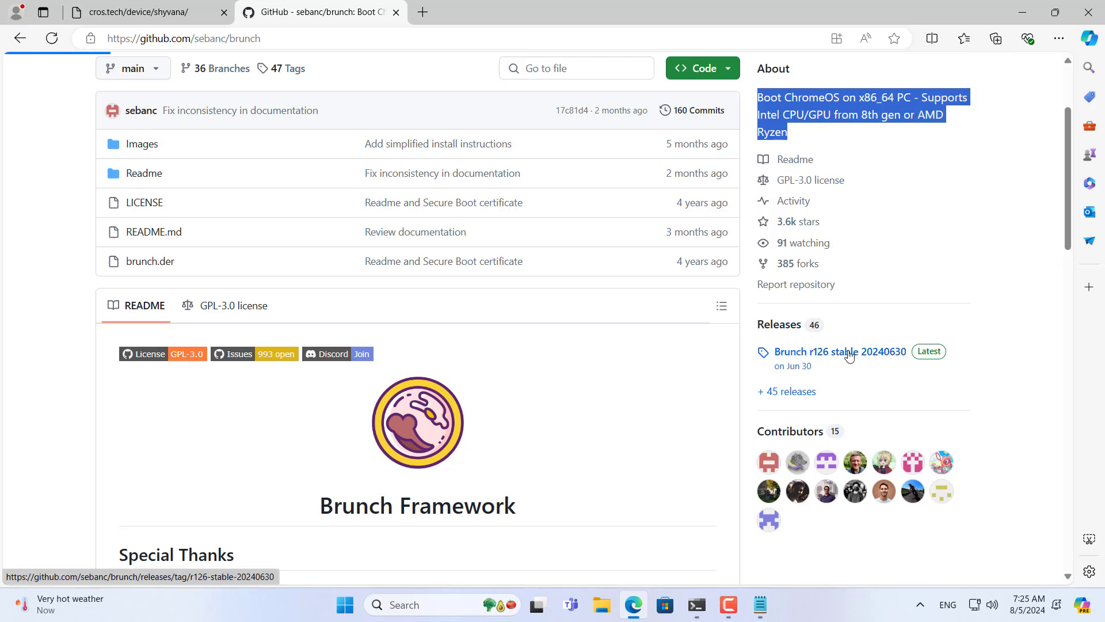
pyautogui.scroll(-2, 748, 315)
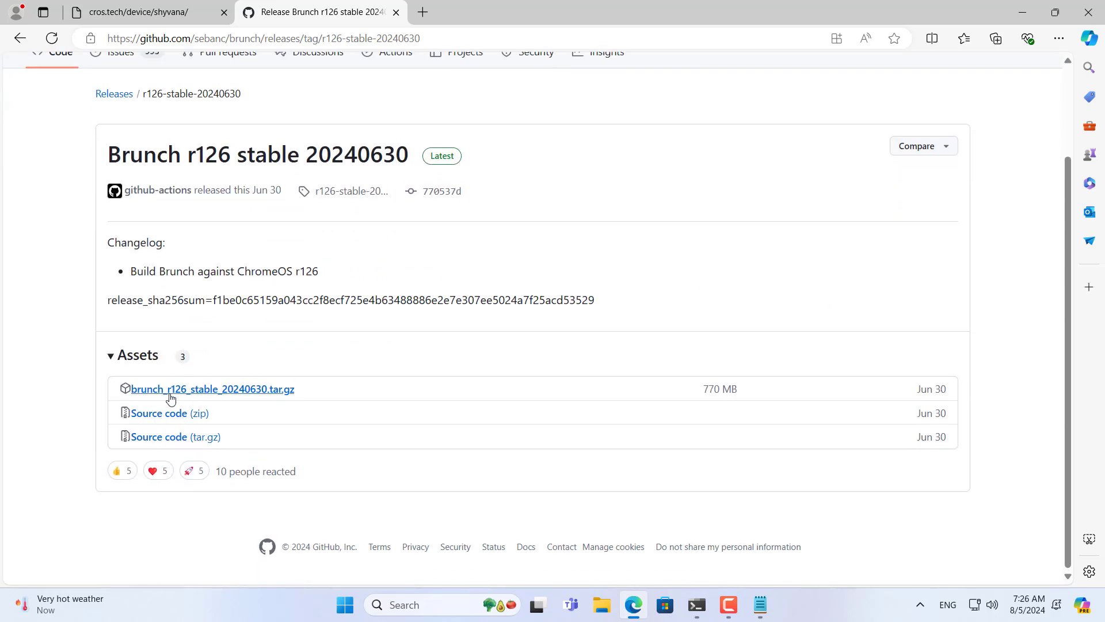
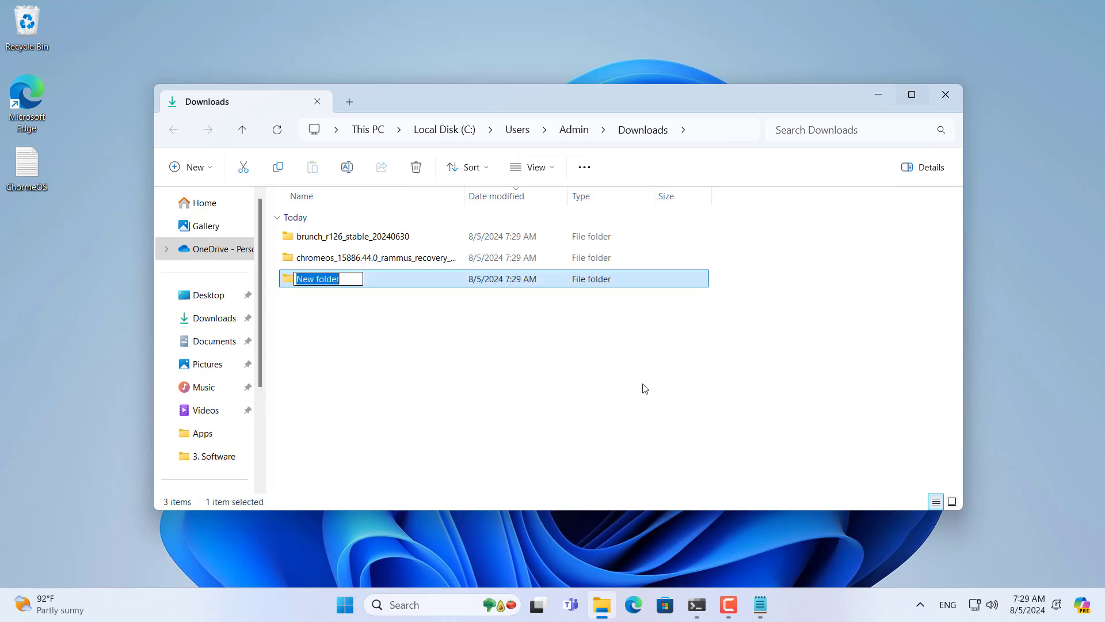
# Step: Name the new Downloads folder chromeos and open it
pyautogui.write('chr')
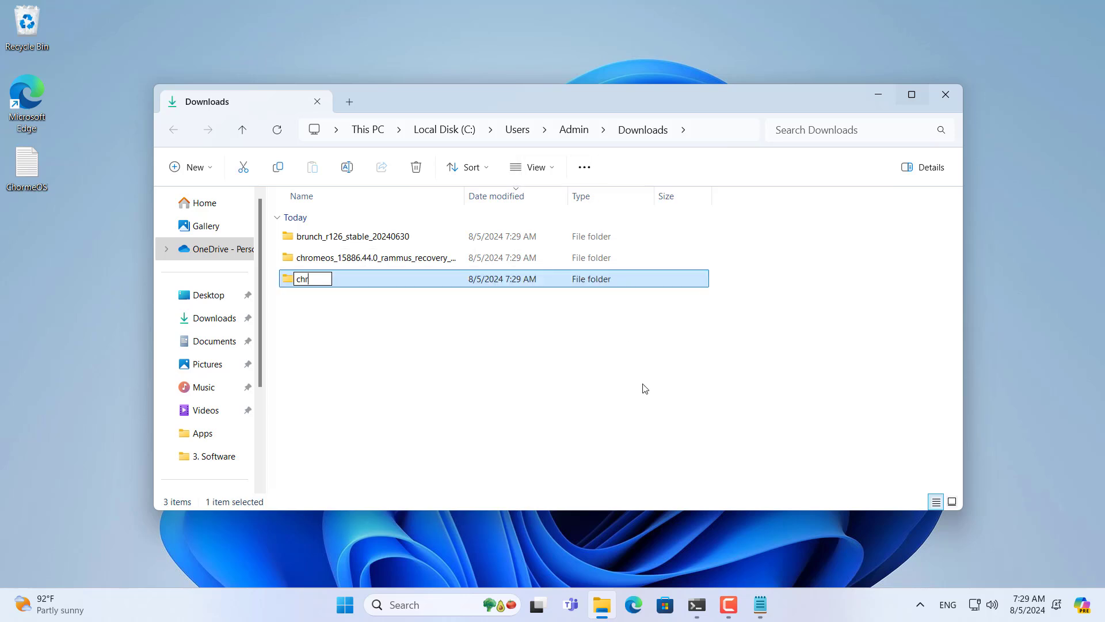
pyautogui.write('omeos')
pyautogui.press('Return')
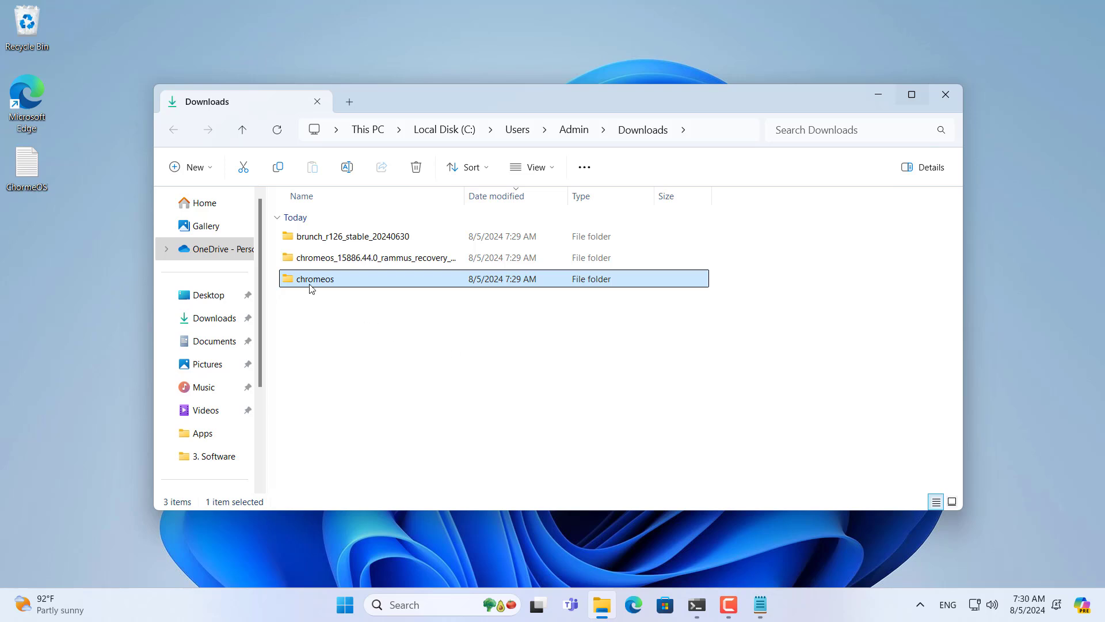
pyautogui.click(311, 287)
pyautogui.doubleClick(311, 288)
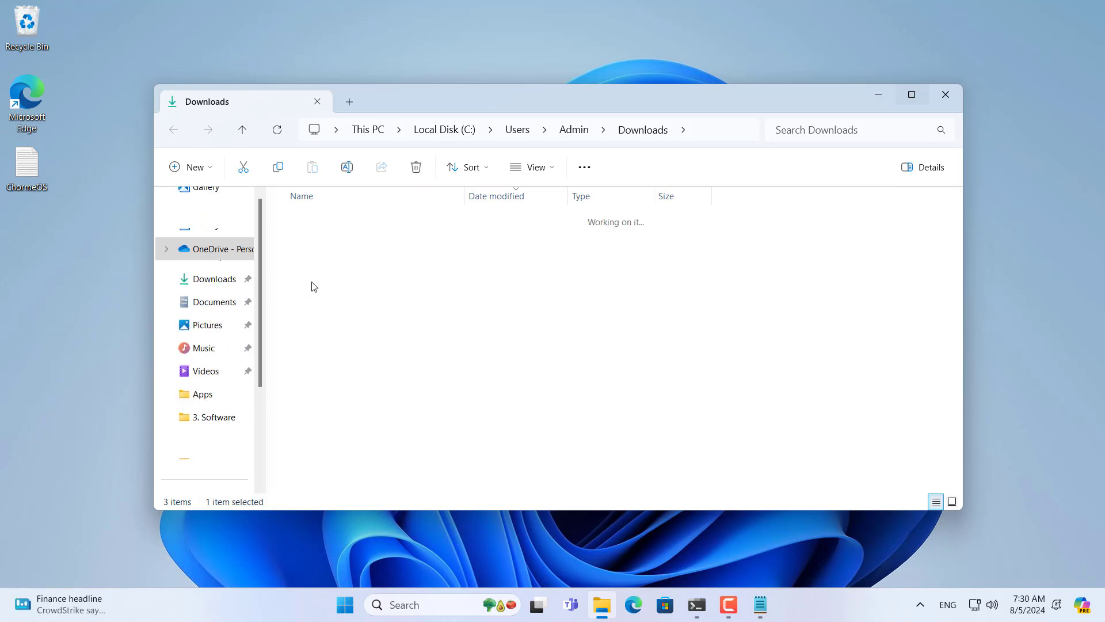
# Step: Copy the ChromeOS recovery image from its recovery folder into the chromeos folder
pyautogui.click(601, 129)
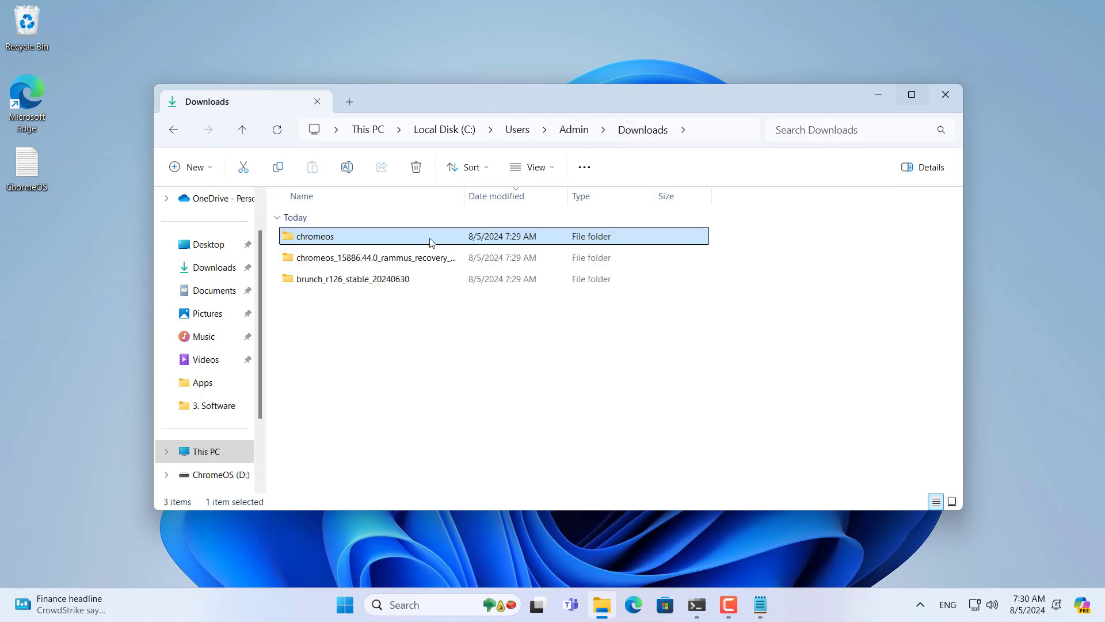
pyautogui.click(353, 262)
pyautogui.doubleClick(352, 262)
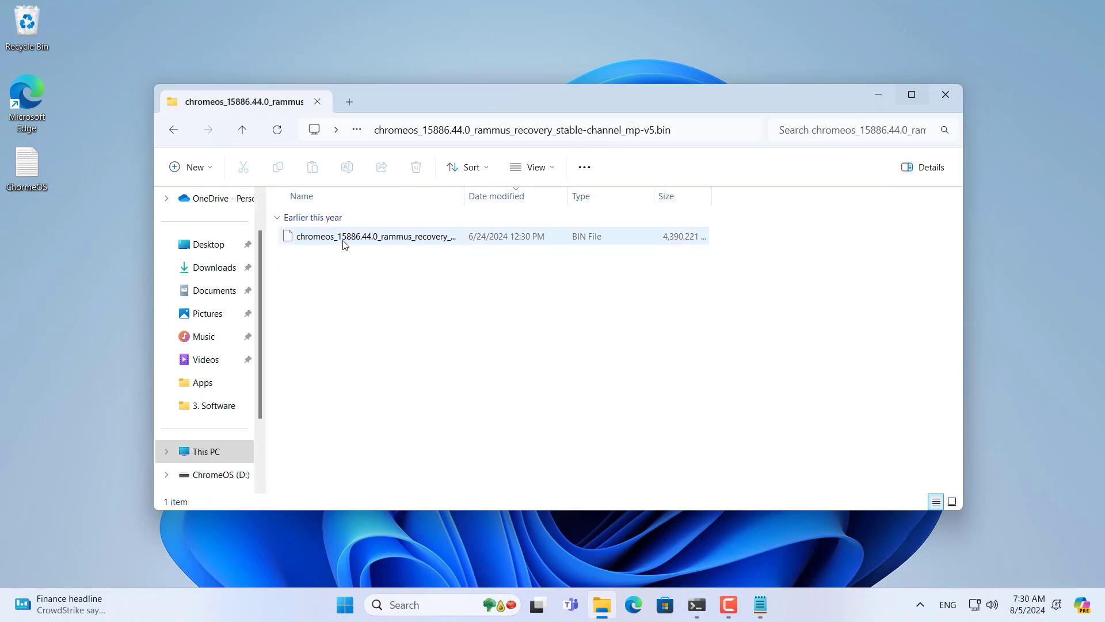
pyautogui.click(343, 240)
pyautogui.rightClick(343, 240)
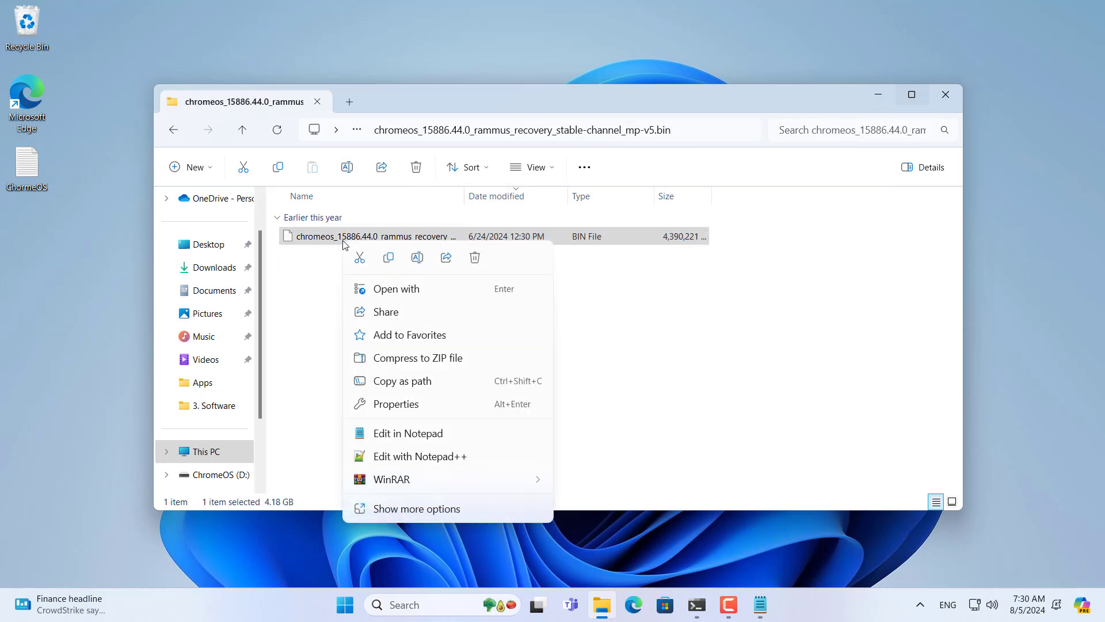
pyautogui.click(389, 258)
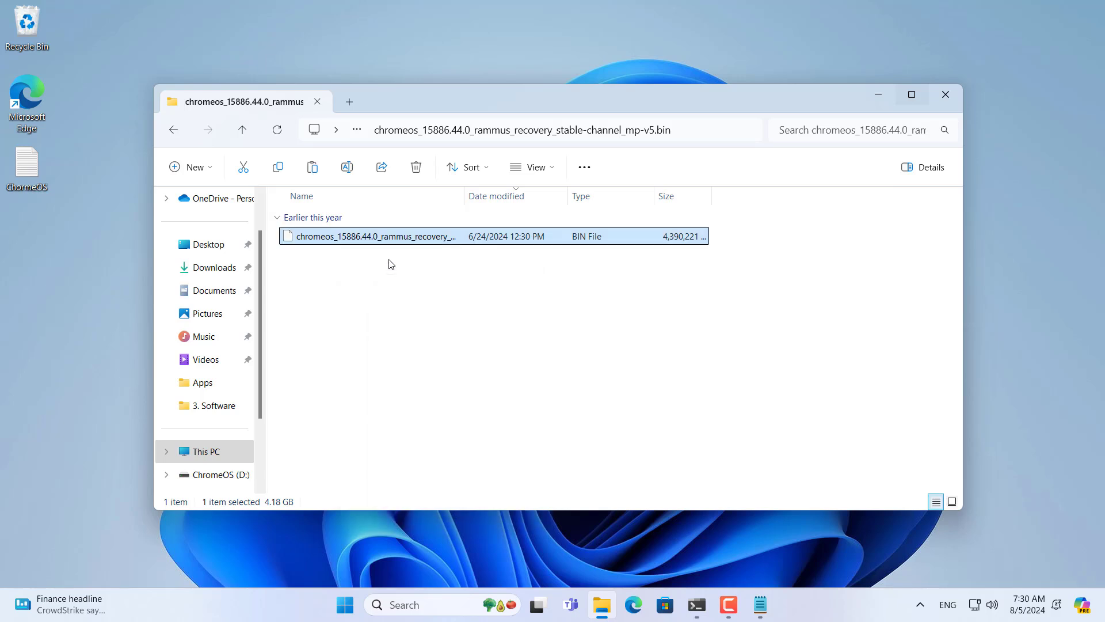
pyautogui.click(244, 130)
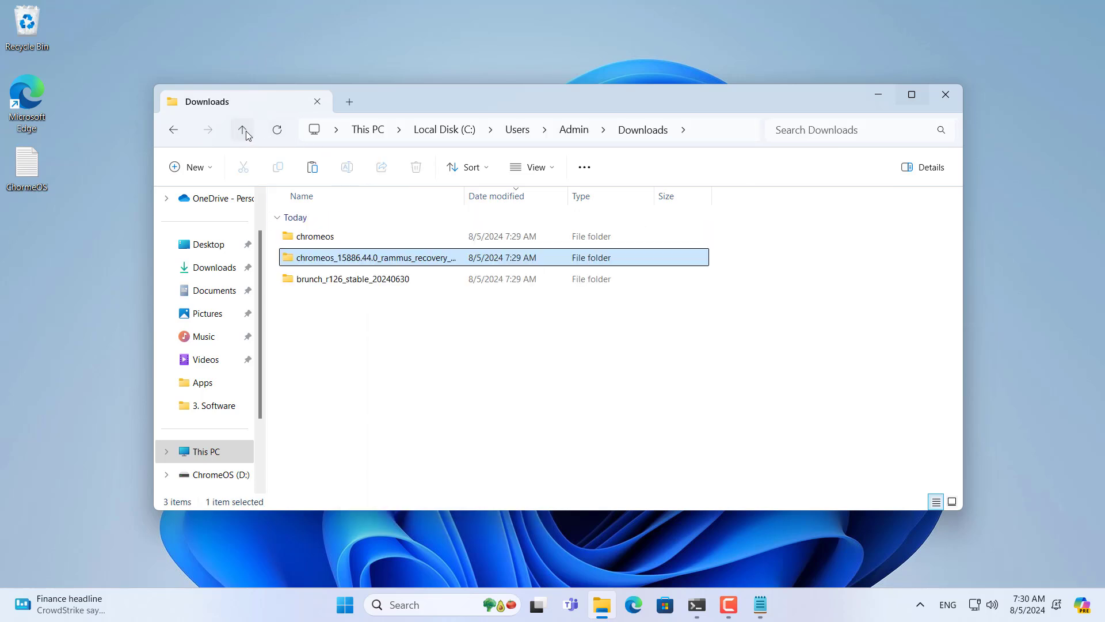
pyautogui.doubleClick(331, 234)
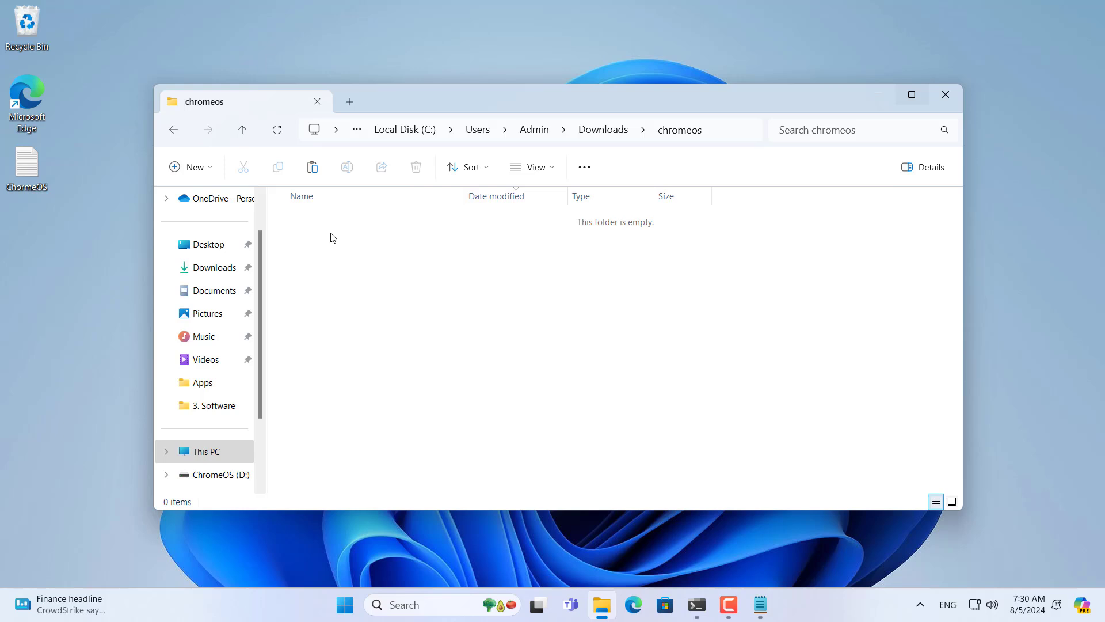
pyautogui.rightClick(332, 237)
pyautogui.click(347, 252)
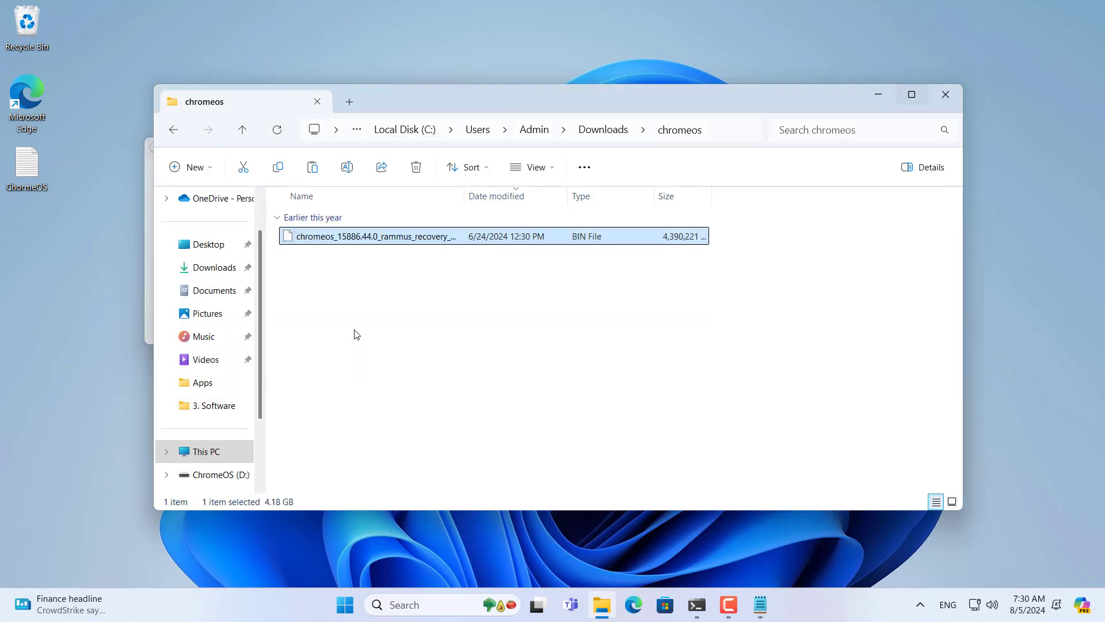
# Step: Rename the copied recovery image to chromeos.bin
pyautogui.rightClick(339, 242)
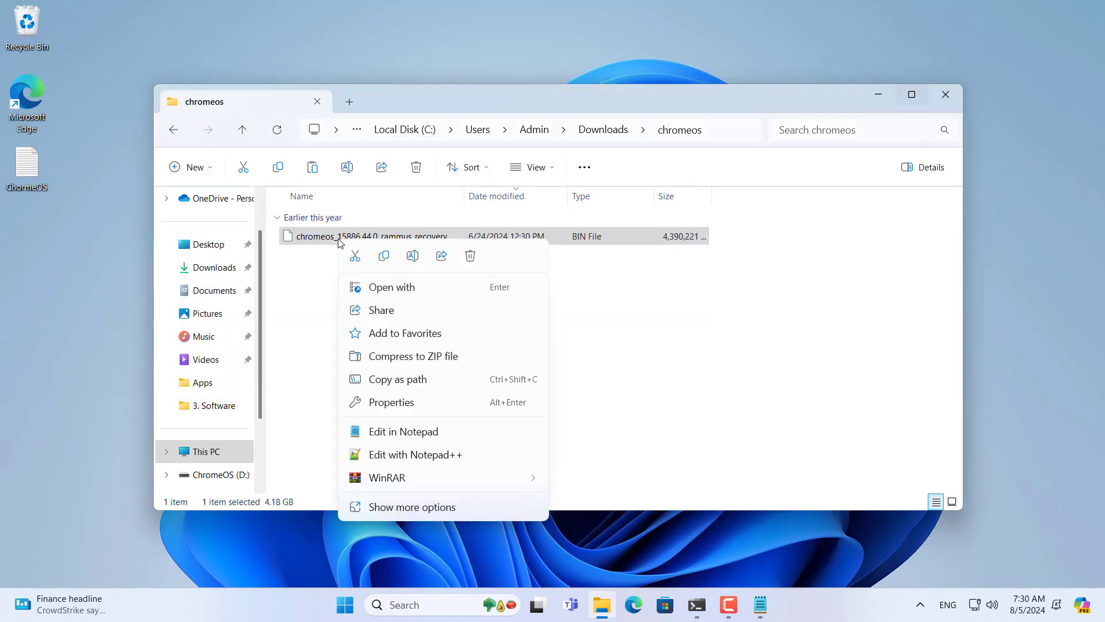
pyautogui.click(413, 256)
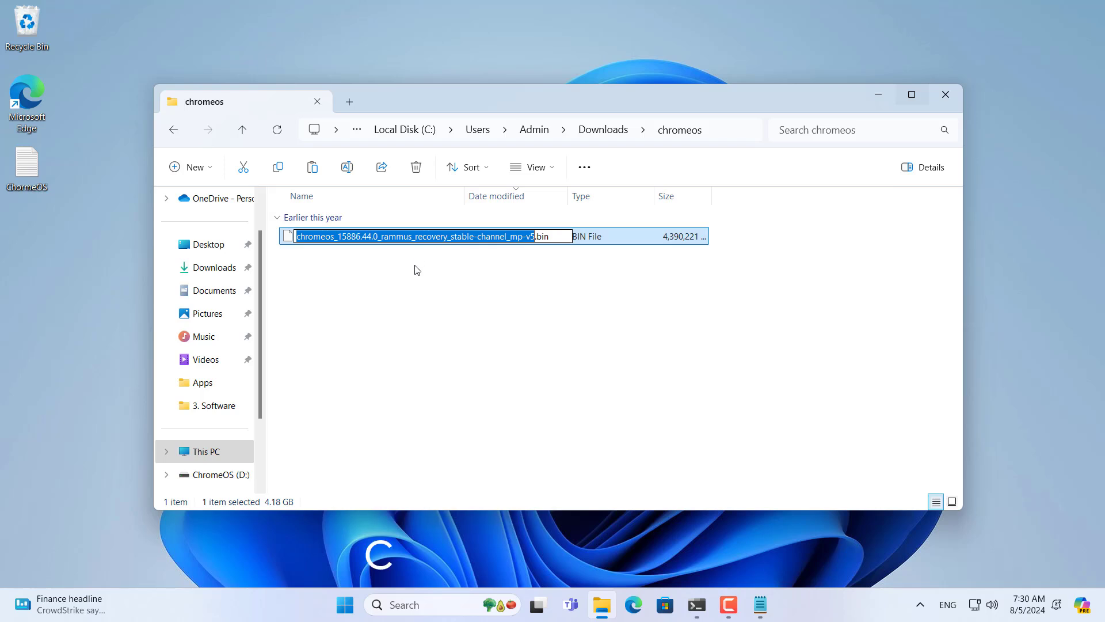
pyautogui.press('End')
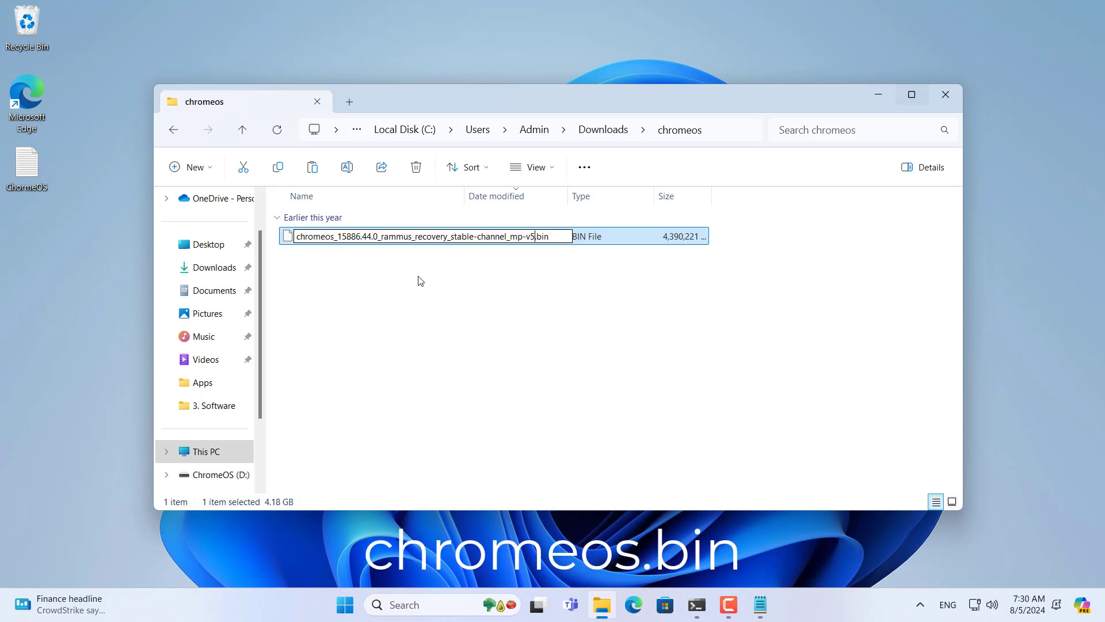
pyautogui.press('Left')
pyautogui.press('Left')
pyautogui.press('Left')
pyautogui.press('Left')
pyautogui.press('BackSpace')
pyautogui.press('BackSpace')
pyautogui.press('BackSpace')
pyautogui.press('BackSpace')
pyautogui.press('BackSpace')
pyautogui.press('BackSpace')
pyautogui.press('BackSpace')
pyautogui.press('BackSpace')
pyautogui.press('BackSpace')
pyautogui.press('BackSpace')
pyautogui.press('BackSpace')
pyautogui.press('BackSpace')
pyautogui.press('BackSpace')
pyautogui.press('BackSpace')
pyautogui.press('BackSpace')
pyautogui.press('BackSpace')
pyautogui.press('BackSpace')
pyautogui.press('BackSpace')
pyautogui.press('BackSpace')
pyautogui.press('BackSpace')
pyautogui.press('BackSpace')
pyautogui.press('BackSpace')
pyautogui.press('BackSpace')
pyautogui.press('BackSpace')
pyautogui.press('BackSpace')
pyautogui.press('BackSpace')
pyautogui.press('BackSpace')
pyautogui.press('BackSpace')
pyautogui.press('BackSpace')
pyautogui.press('BackSpace')
pyautogui.press('BackSpace')
pyautogui.press('BackSpace')
pyautogui.press('BackSpace')
pyautogui.press('BackSpace')
pyautogui.press('BackSpace')
pyautogui.press('BackSpace')
pyautogui.press('BackSpace')
pyautogui.press('BackSpace')
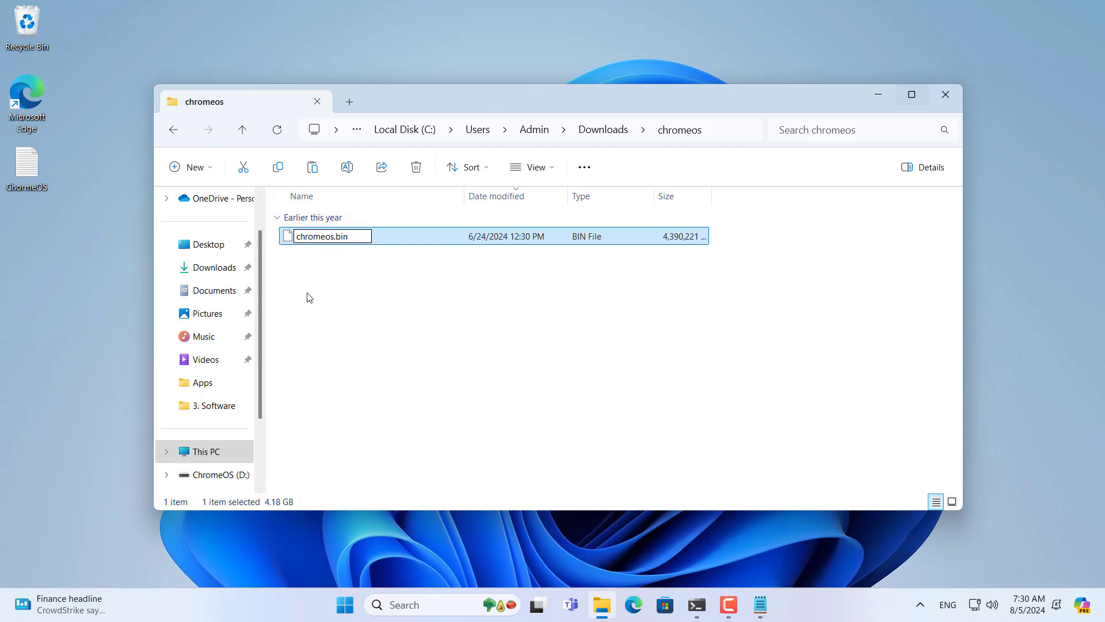
pyautogui.press('Return')
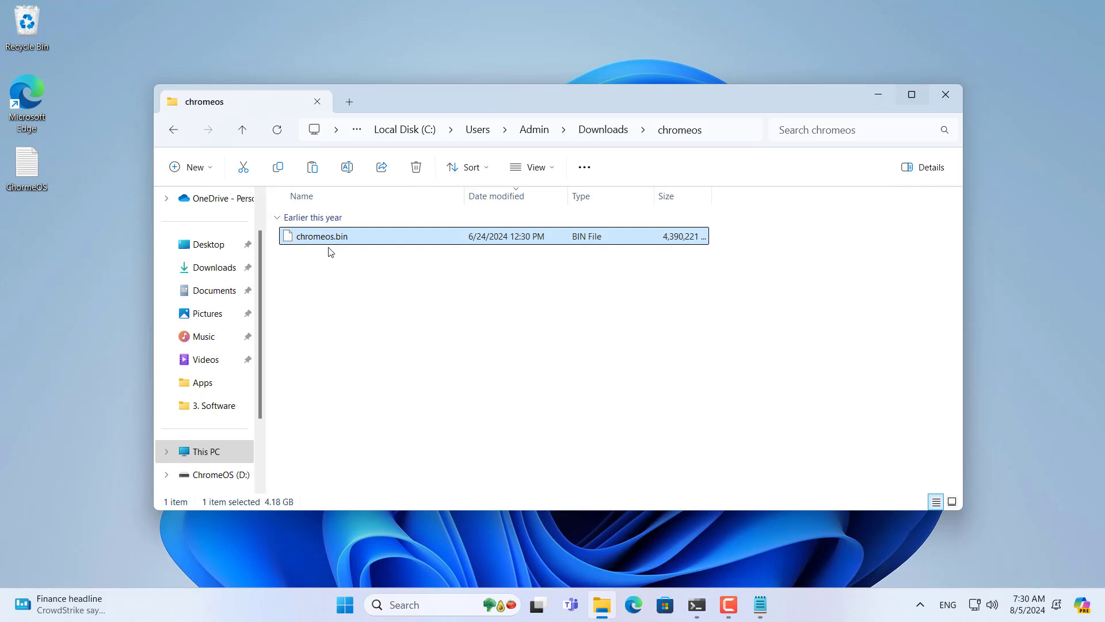
# Step: Copy the four brunch files from brunch_r126_stable_20240630 into the chromeos folder
pyautogui.click(618, 132)
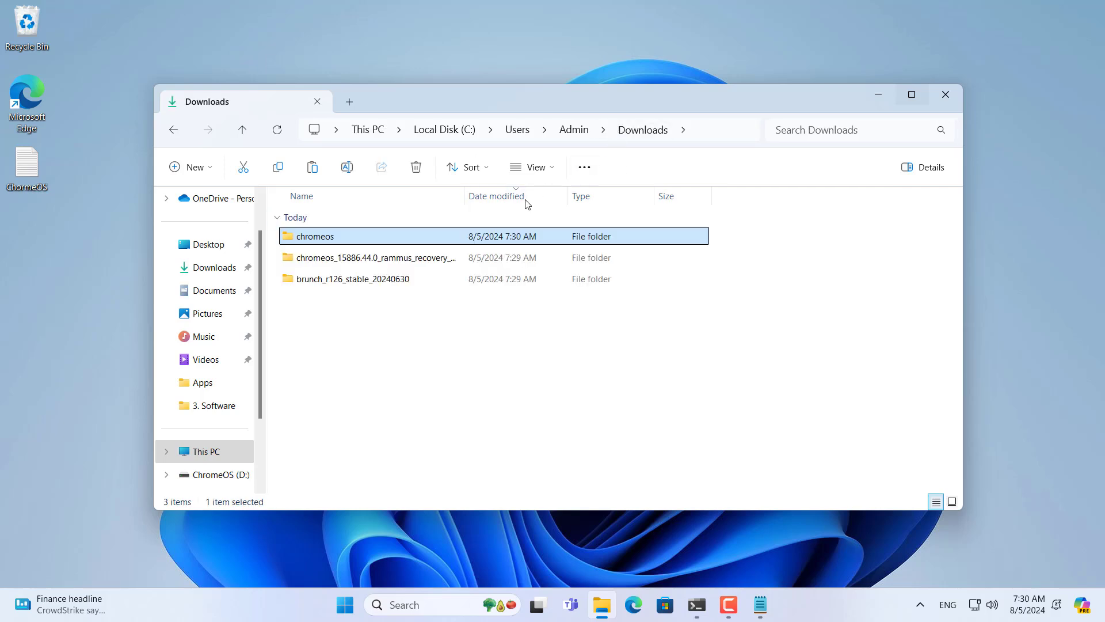
pyautogui.doubleClick(341, 282)
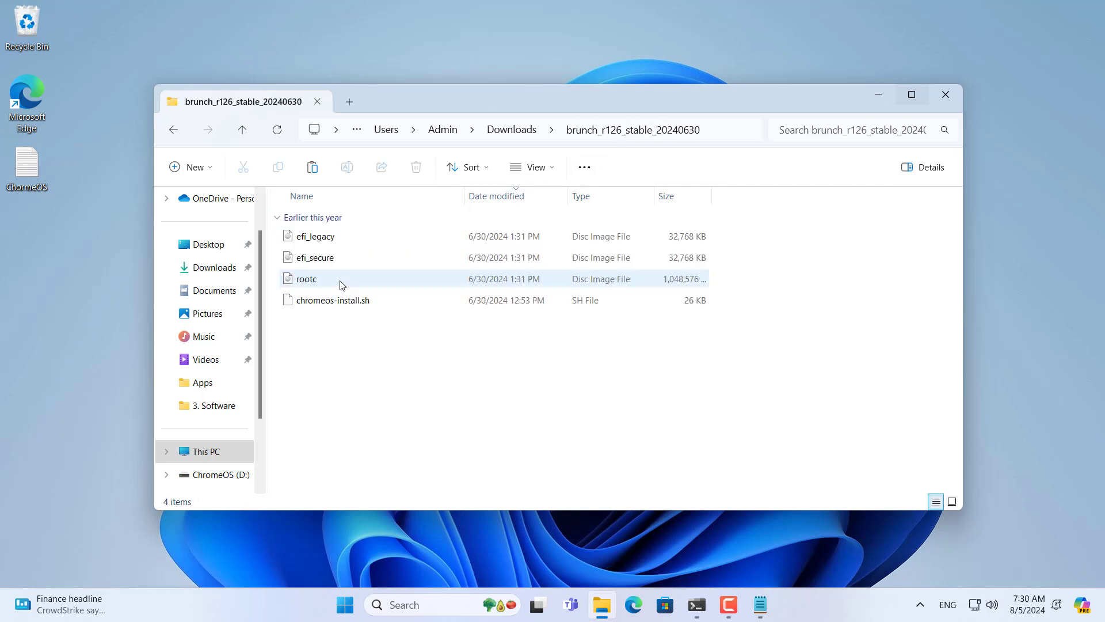
pyautogui.moveTo(291, 371); pyautogui.dragTo(366, 232)
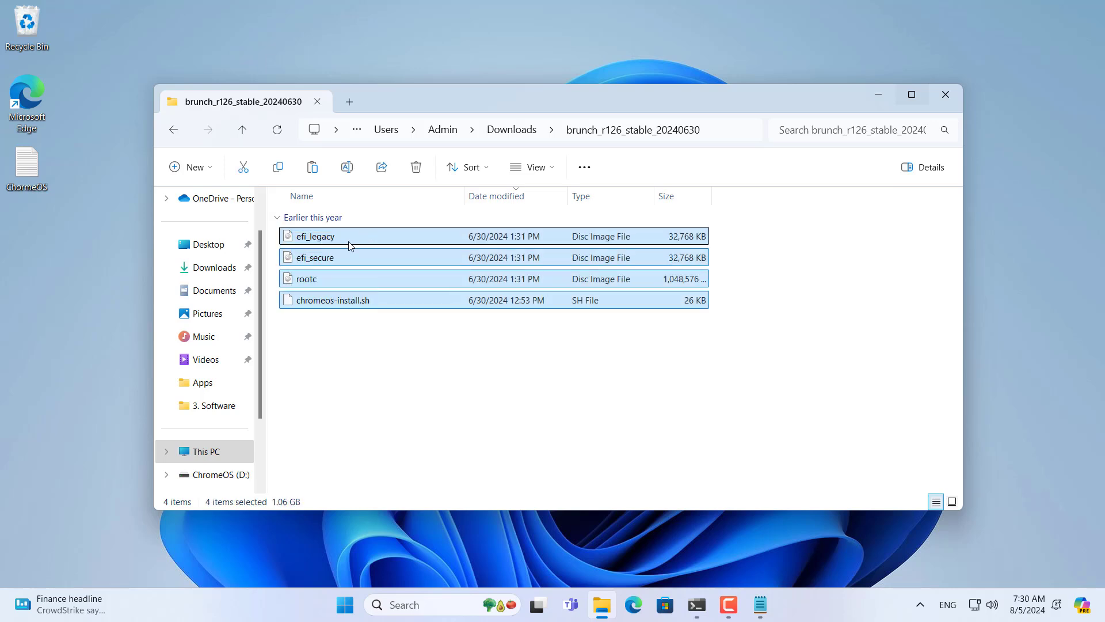
pyautogui.rightClick(351, 245)
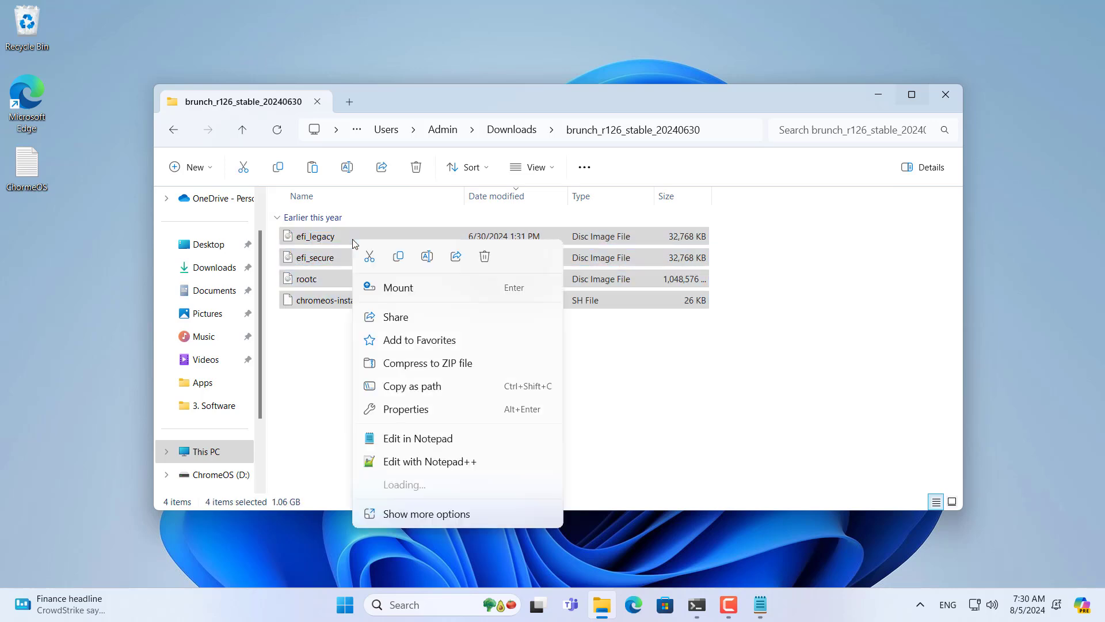
pyautogui.click(398, 259)
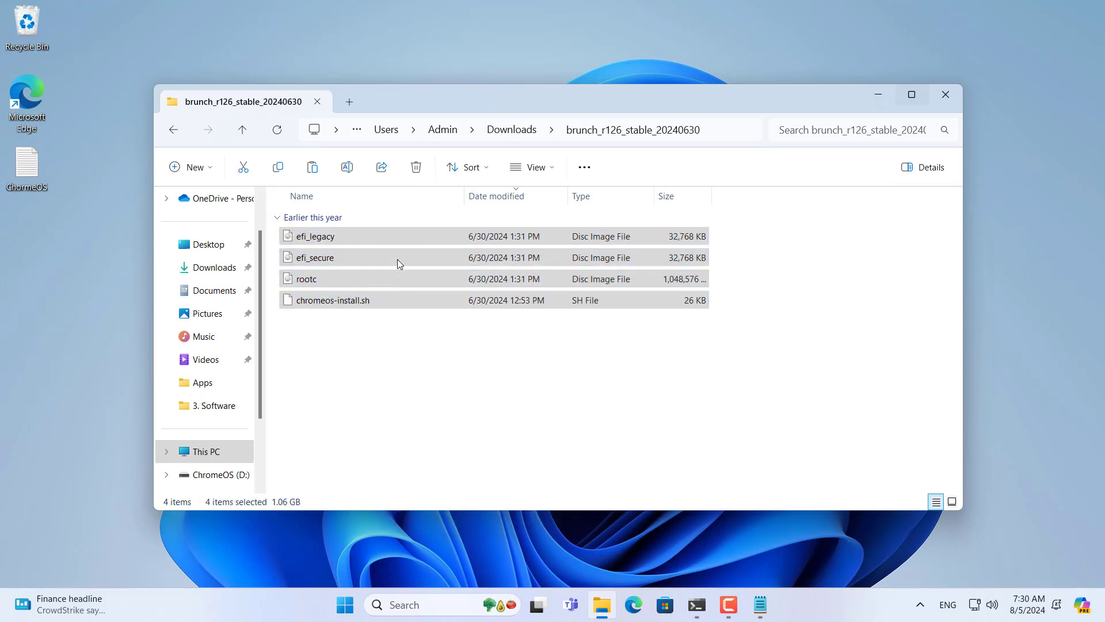
pyautogui.click(511, 130)
pyautogui.doubleClick(362, 236)
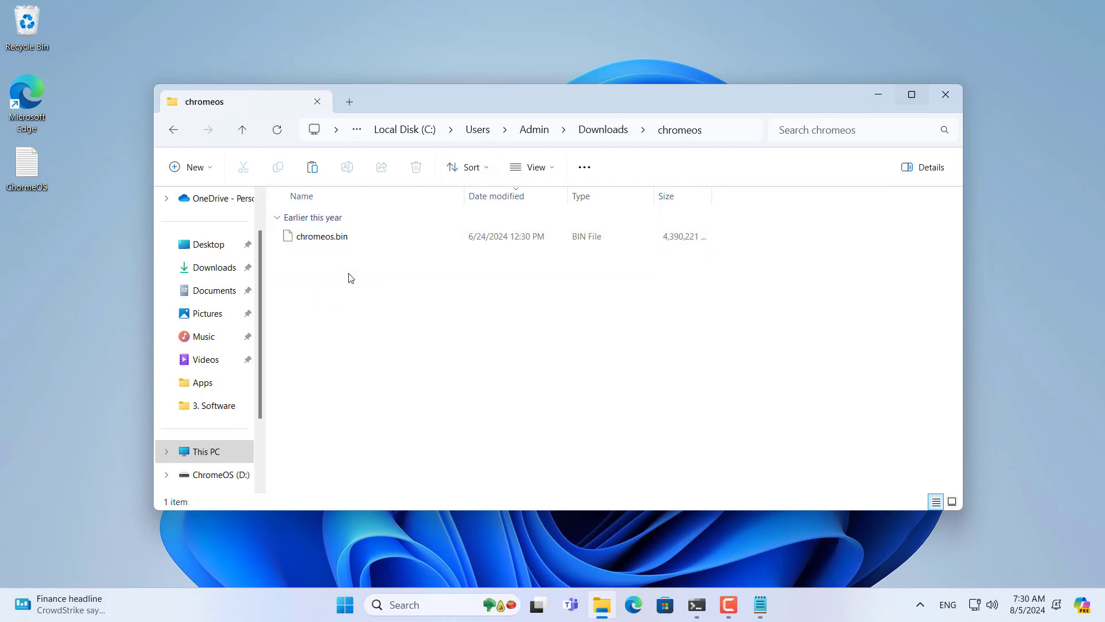
pyautogui.rightClick(350, 286)
pyautogui.click(362, 303)
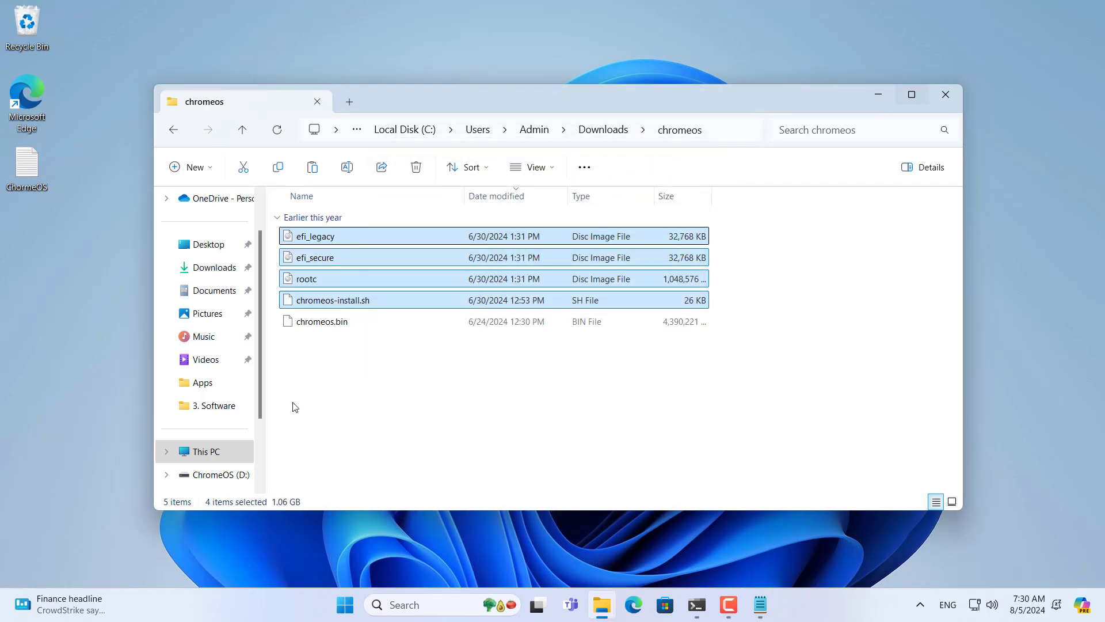
pyautogui.moveTo(292, 402); pyautogui.dragTo(414, 229)
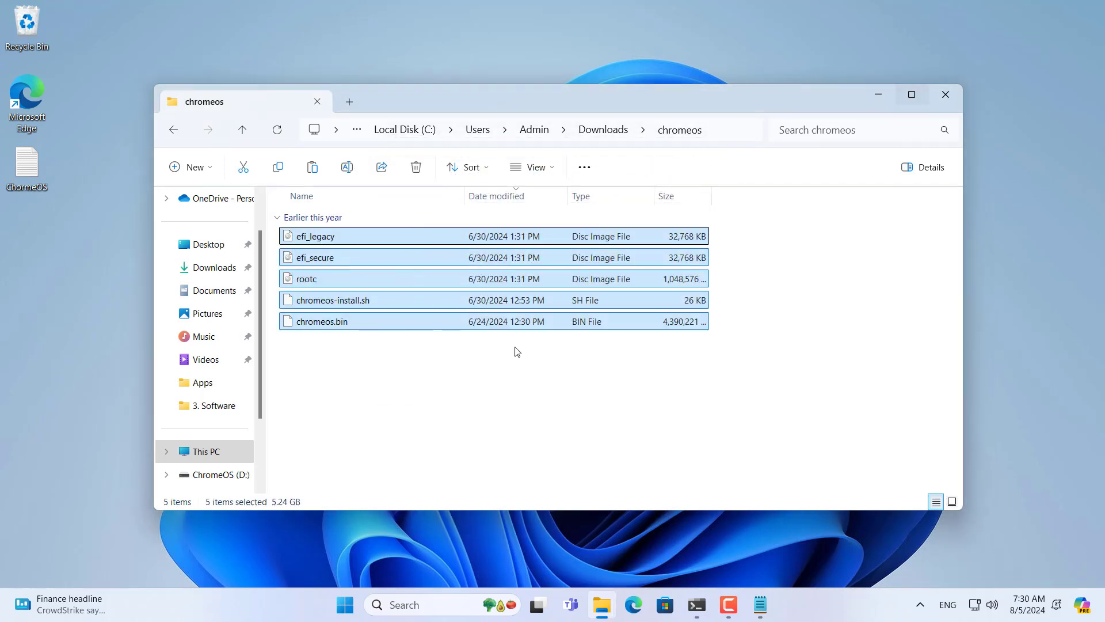
# Step: Delete the two leftover extracted folders from Downloads
pyautogui.click(605, 134)
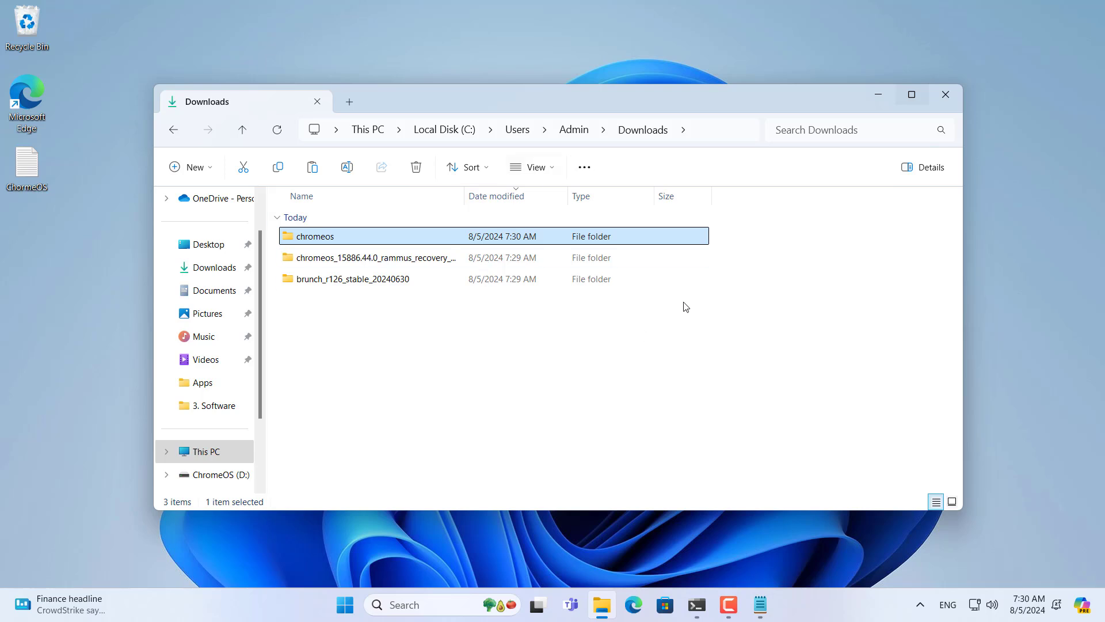
pyautogui.moveTo(752, 254); pyautogui.dragTo(509, 329)
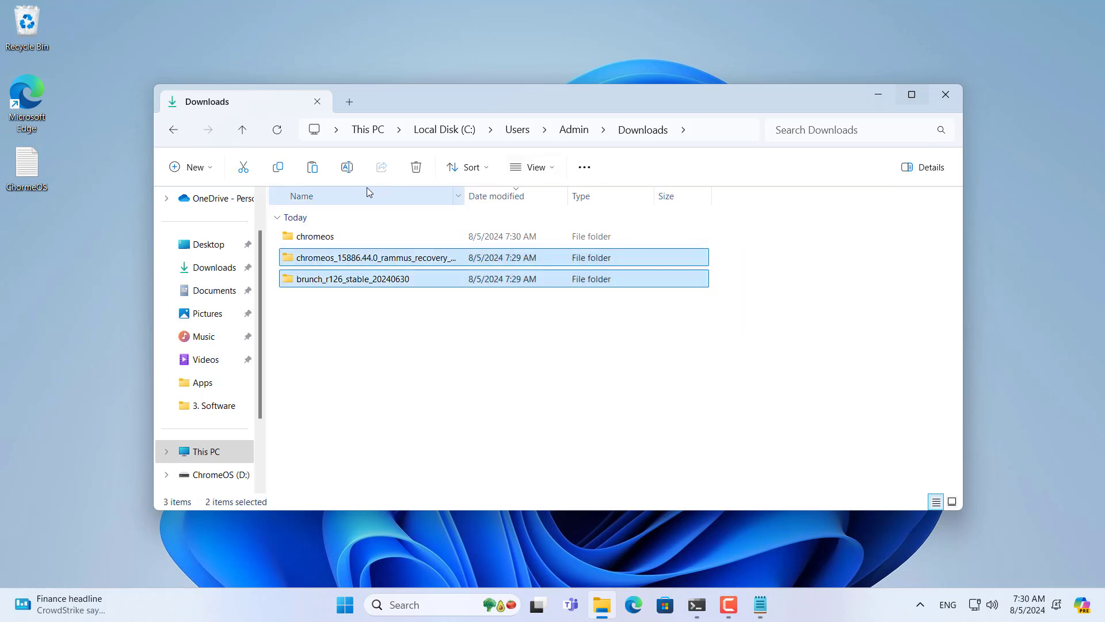
pyautogui.click(415, 167)
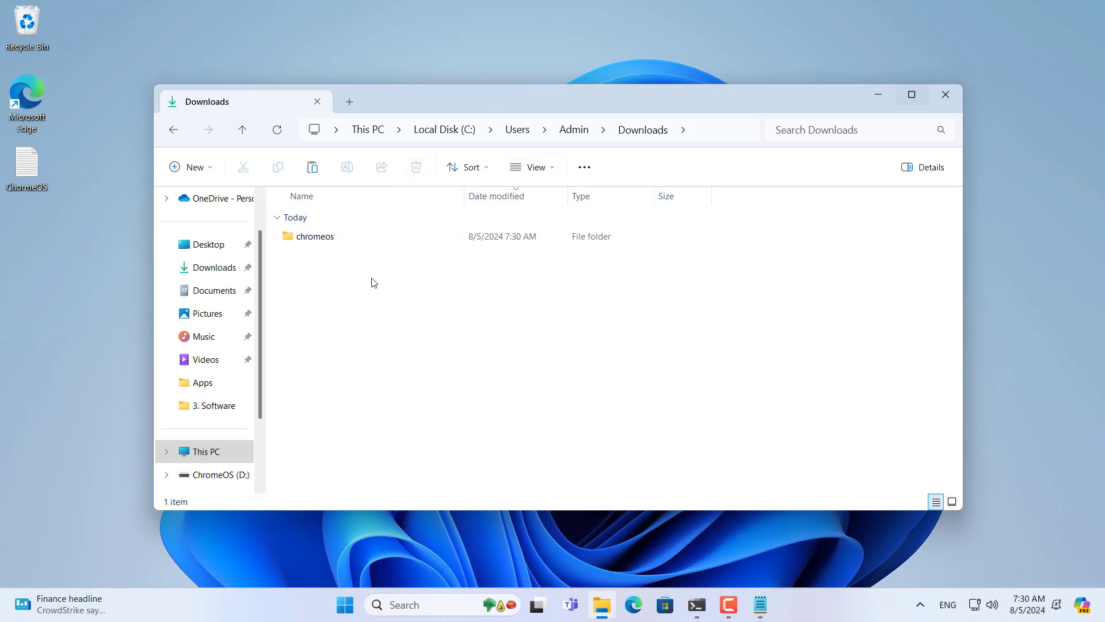
# Step: Open the chromeos folder and select its full folder path in the address bar
pyautogui.click(331, 243)
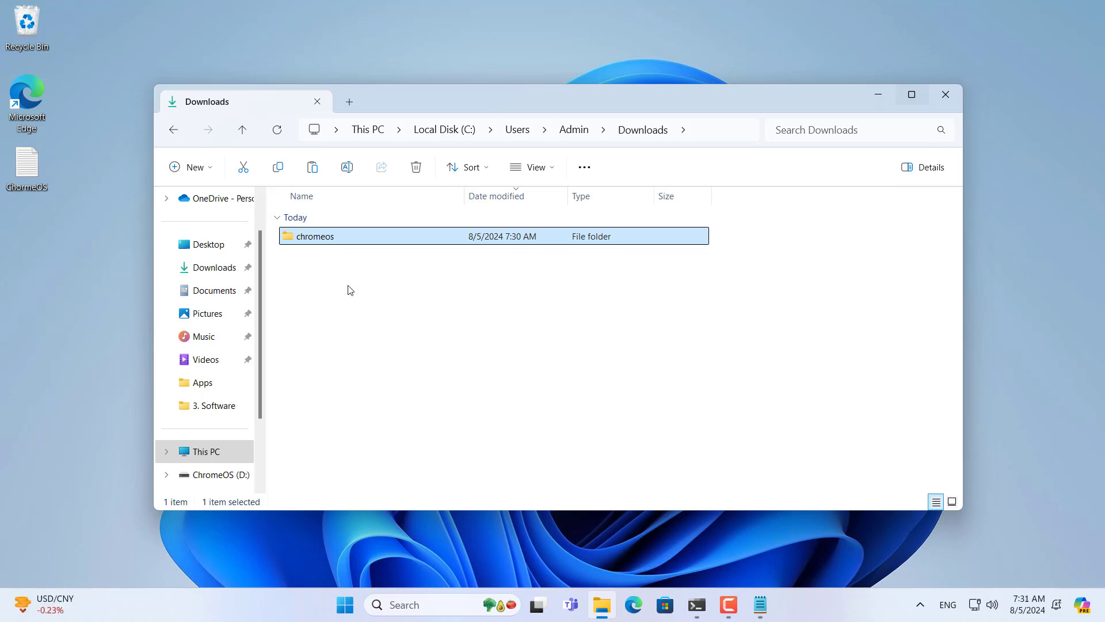
pyautogui.doubleClick(337, 237)
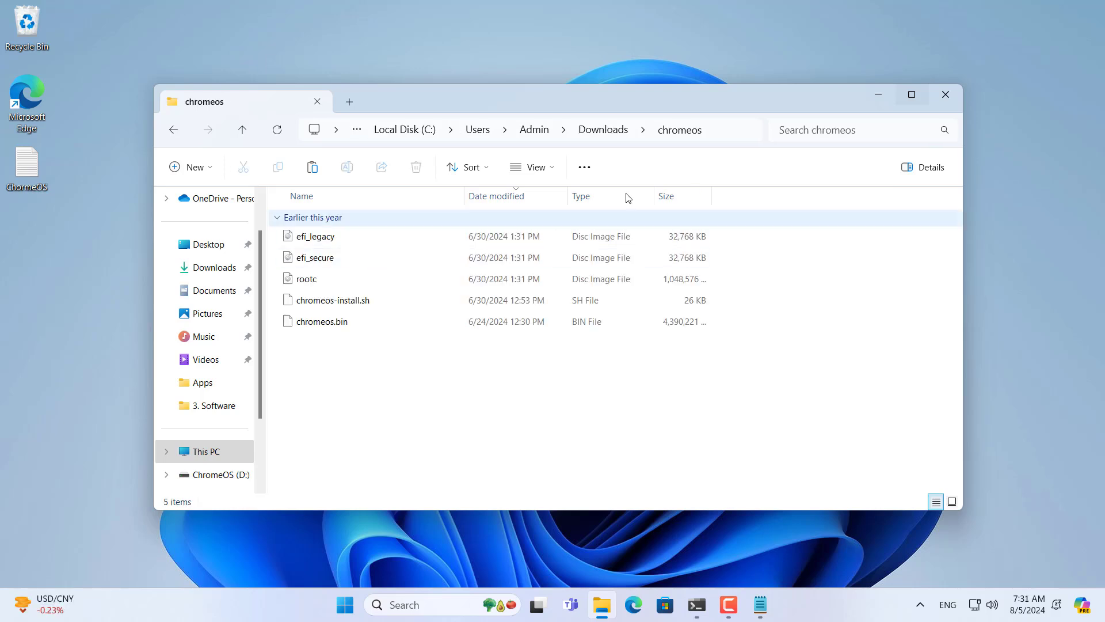
pyautogui.click(702, 131)
pyautogui.click(566, 129)
pyautogui.moveTo(566, 129); pyautogui.dragTo(306, 129)
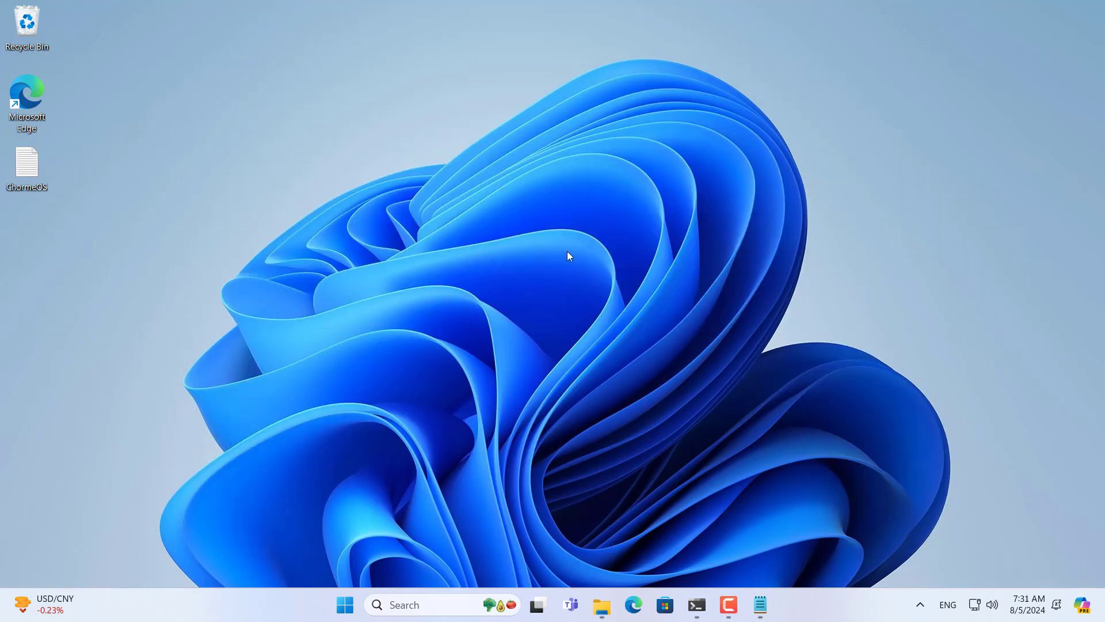
# Step: Copy 'sudo apt update' from the ChormeOS.txt notes and run it in the Ubuntu terminal
pyautogui.click(876, 96)
pyautogui.click(697, 604)
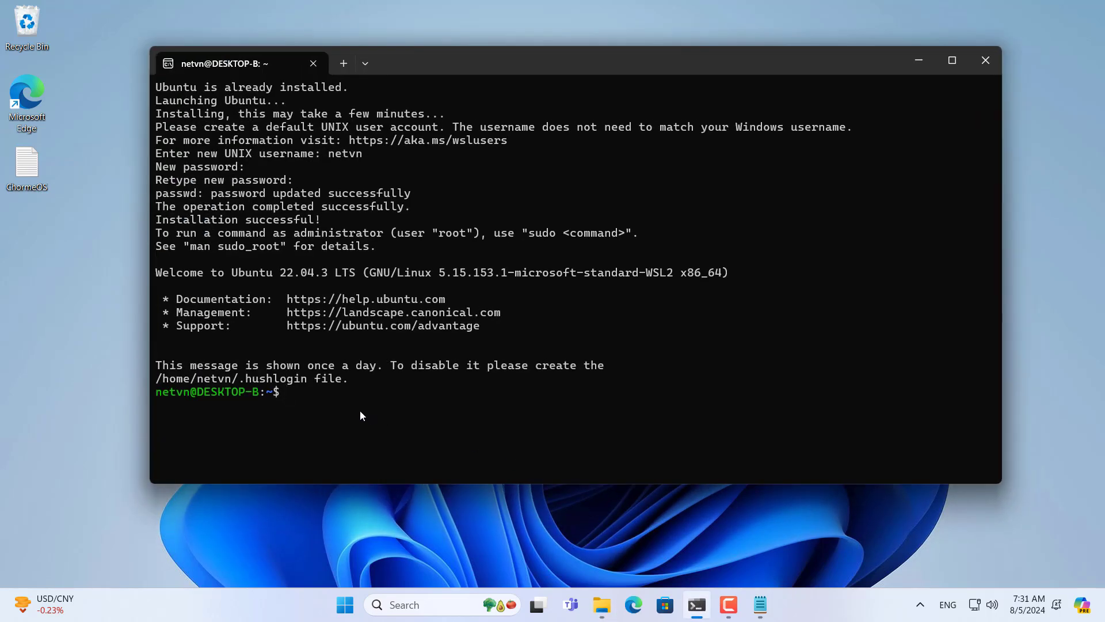
pyautogui.click(760, 604)
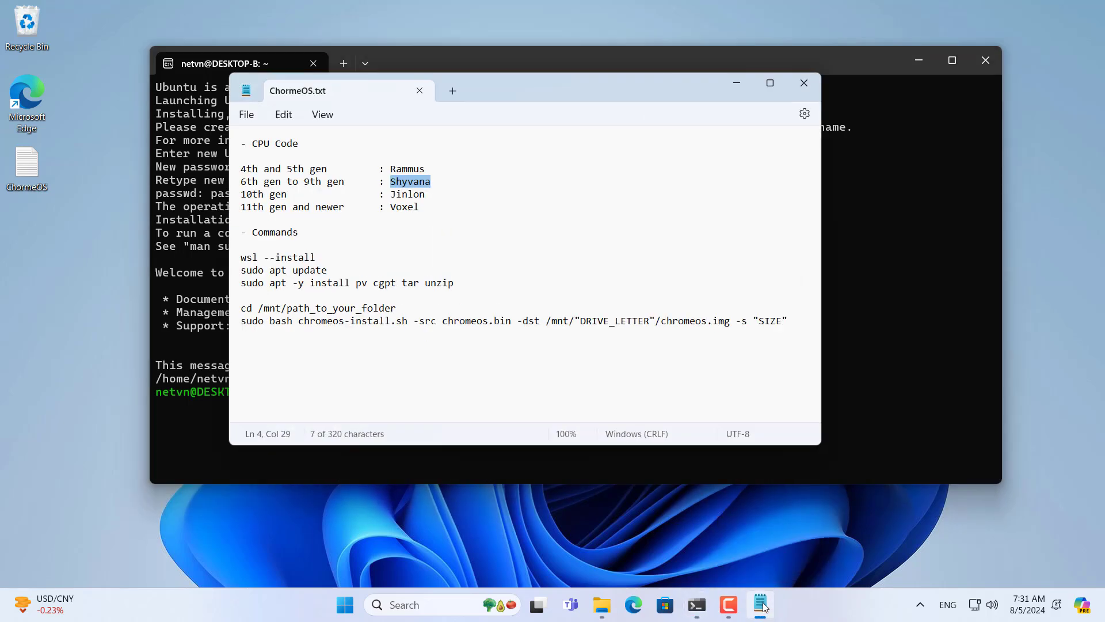
pyautogui.moveTo(516, 91); pyautogui.dragTo(823, 85)
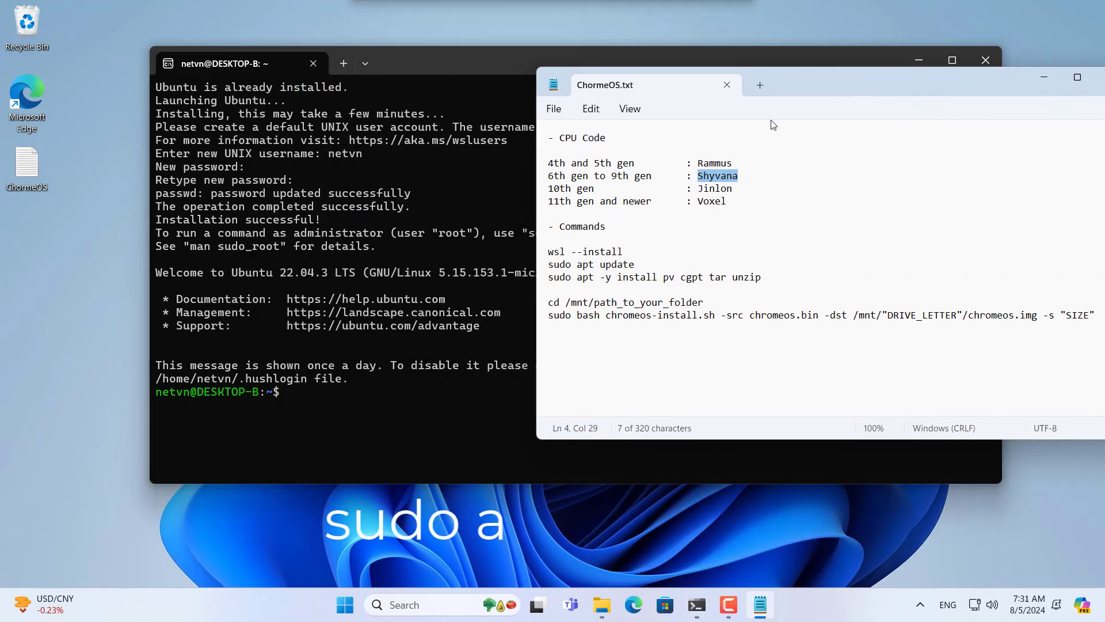
pyautogui.moveTo(636, 264); pyautogui.dragTo(550, 265)
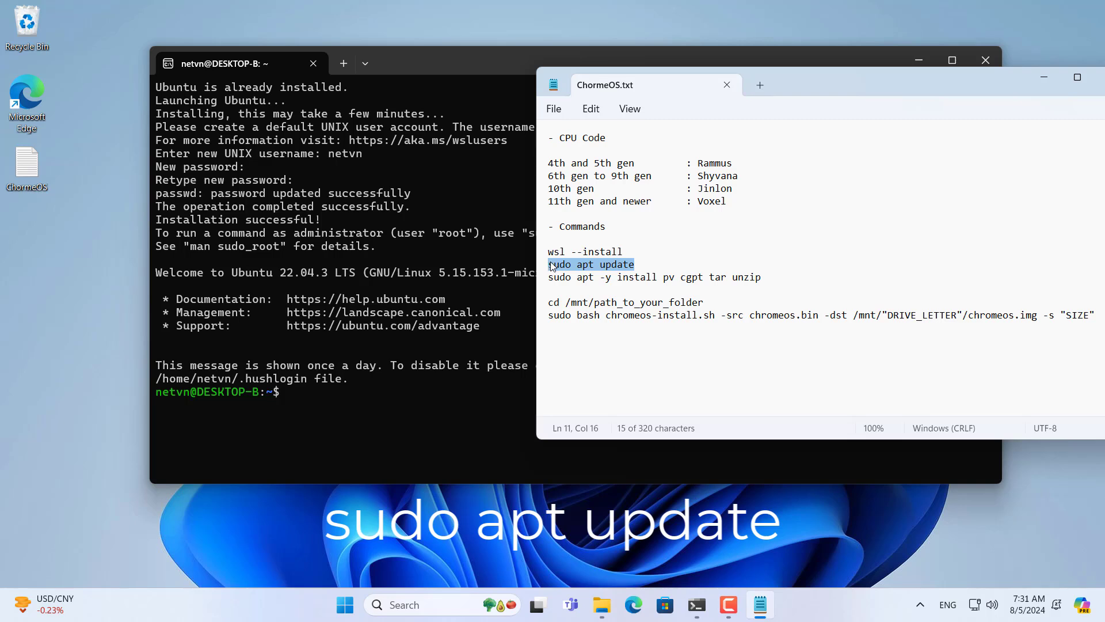
pyautogui.rightClick(583, 267)
pyautogui.click(620, 77)
pyautogui.click(278, 67)
pyautogui.hotkey('ctrl', 'v')
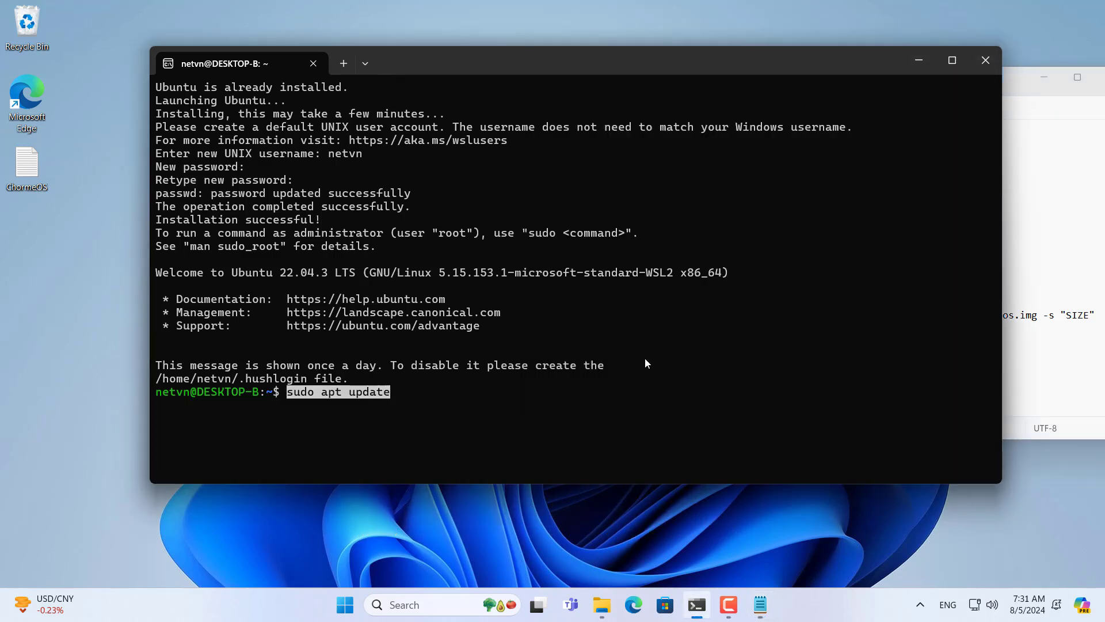
pyautogui.press('Return')
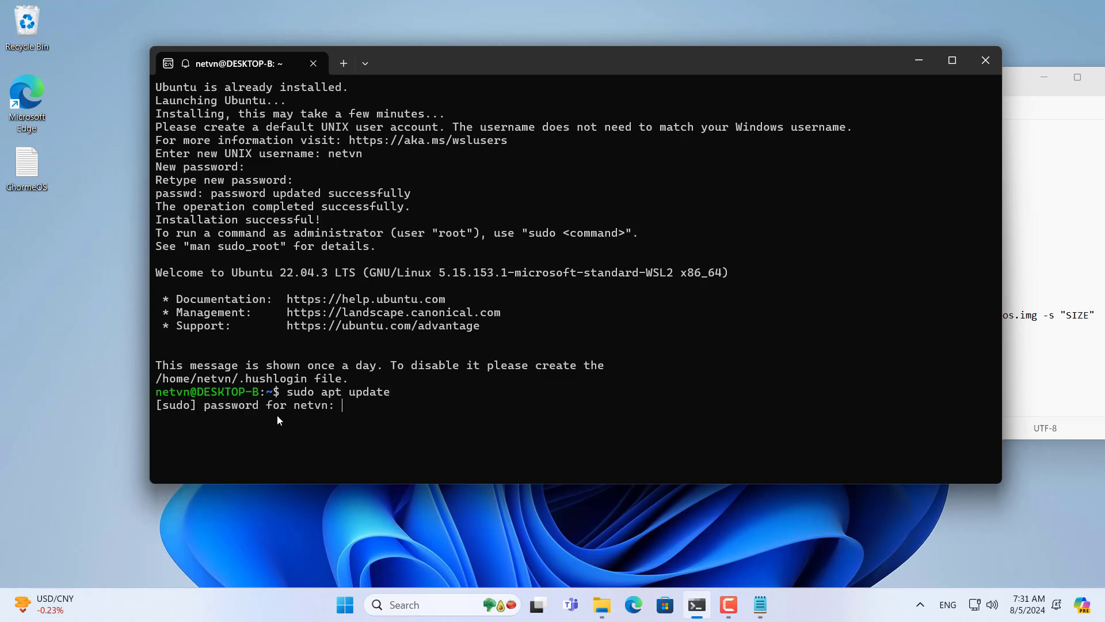
# Step: Enter the account password so the update runs, then clear the terminal
pyautogui.moveTo(204, 408); pyautogui.dragTo(327, 410)
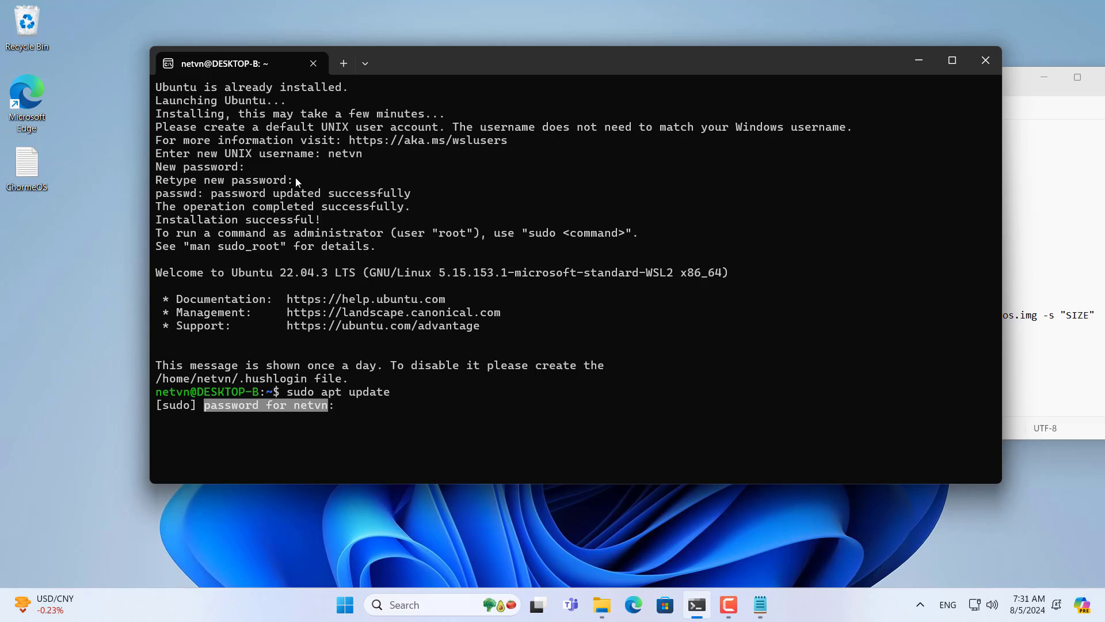
pyautogui.moveTo(295, 177); pyautogui.dragTo(164, 167)
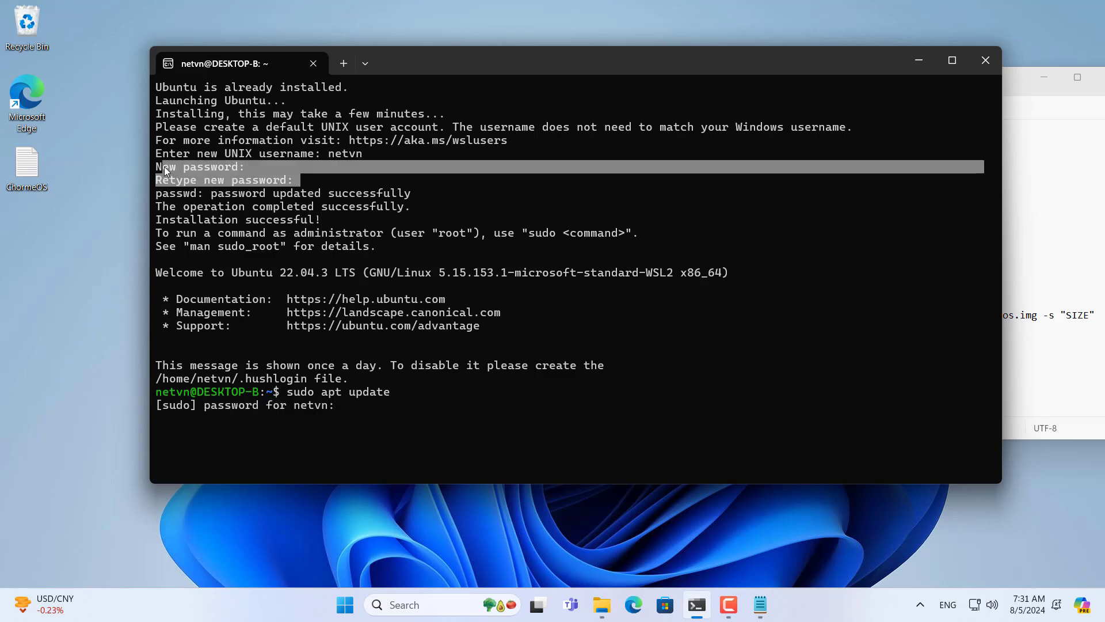
pyautogui.click(374, 397)
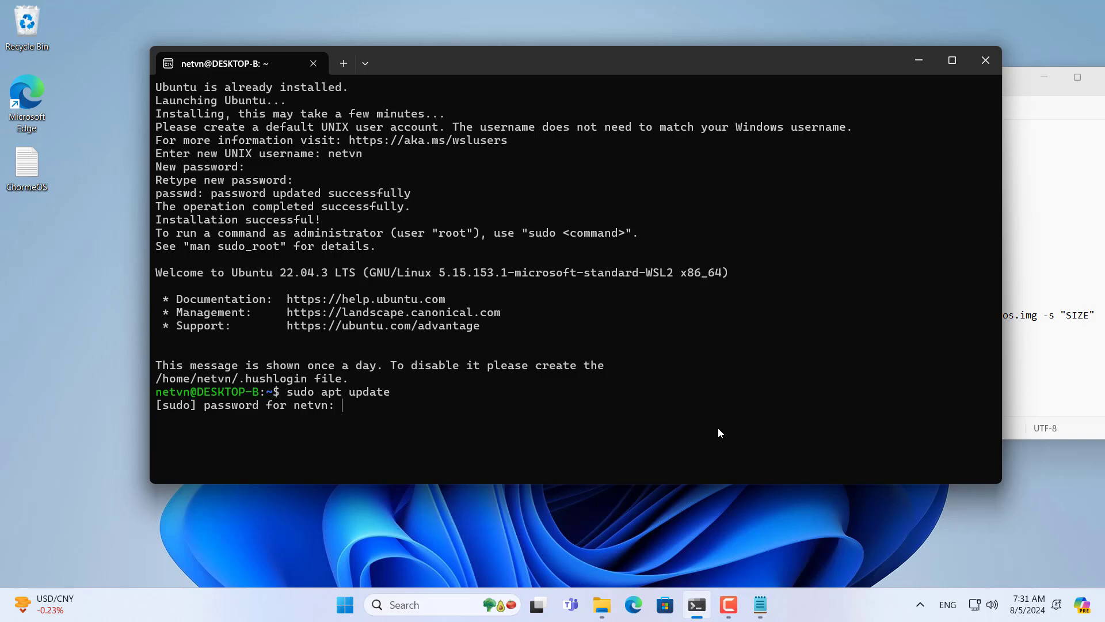
pyautogui.press('Return')
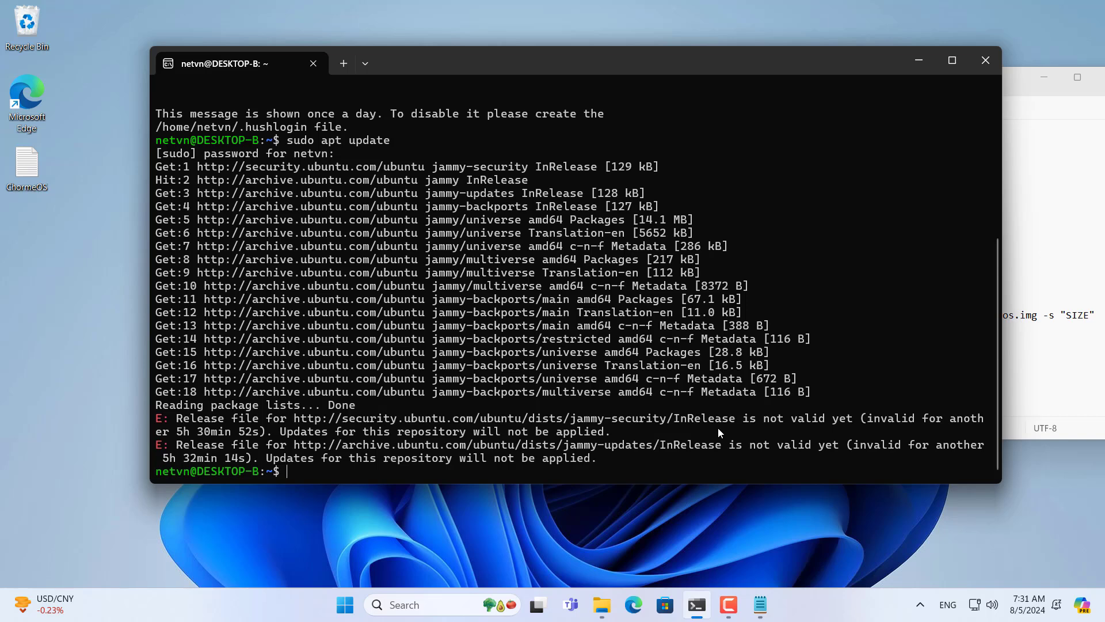
pyautogui.write('clear')
pyautogui.press('Return')
pyautogui.press('Return')
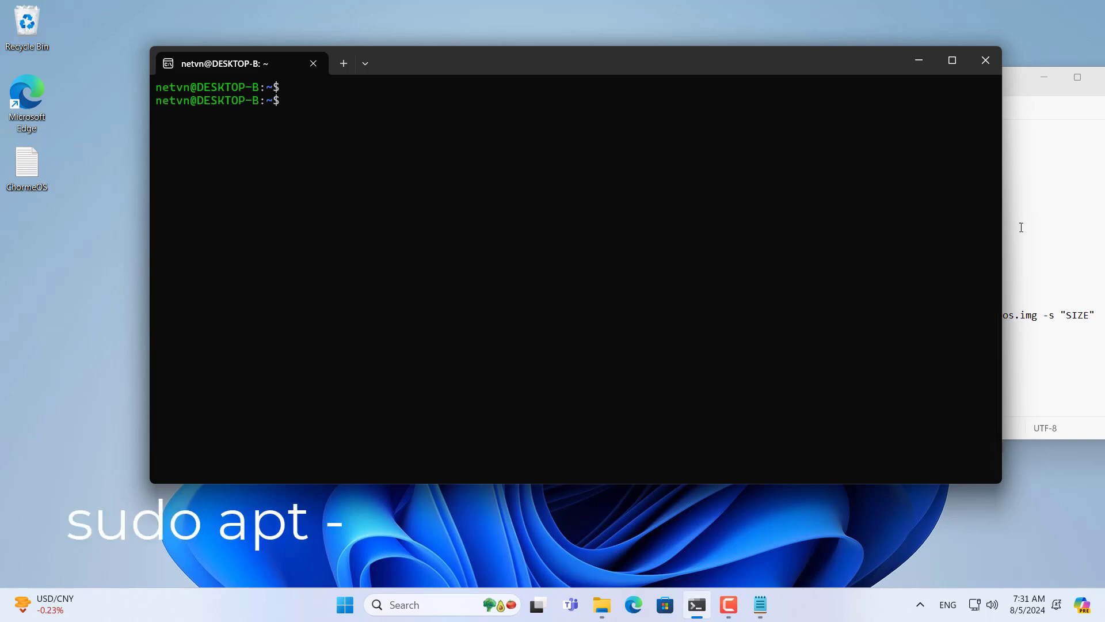
# Step: Run 'sudo apt -y install pv cgpt tar unzip' from the notes, then clear the screen
pyautogui.click(1021, 228)
pyautogui.moveTo(762, 278); pyautogui.dragTo(548, 280)
pyautogui.hotkey('ctrl', 'c')
pyautogui.rightClick(581, 278)
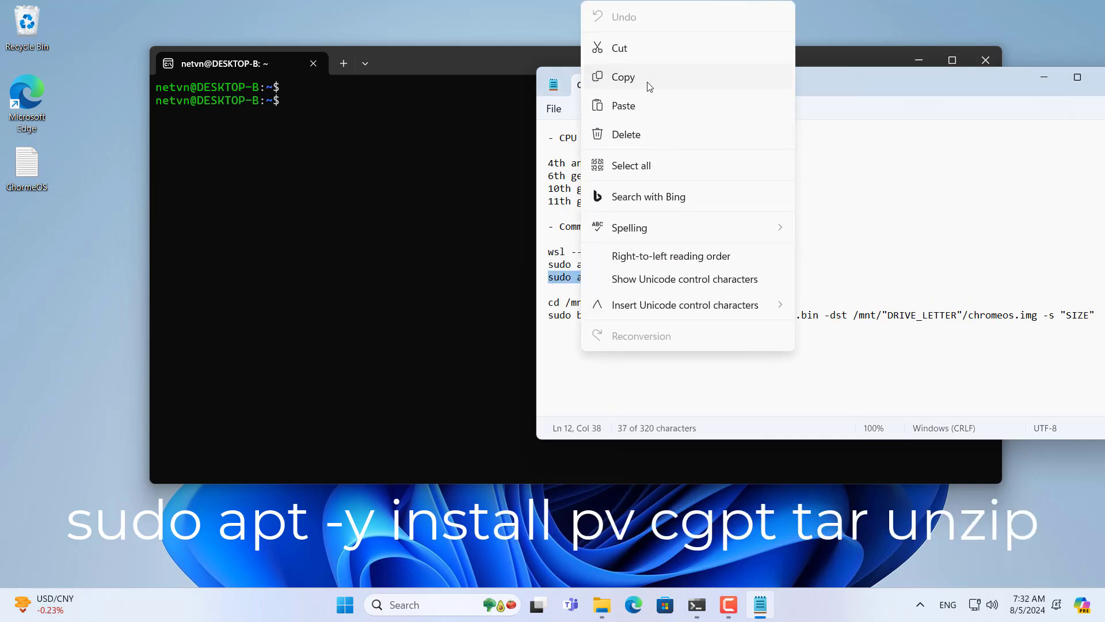
pyautogui.click(648, 81)
pyautogui.click(444, 81)
pyautogui.hotkey('ctrl', 'v')
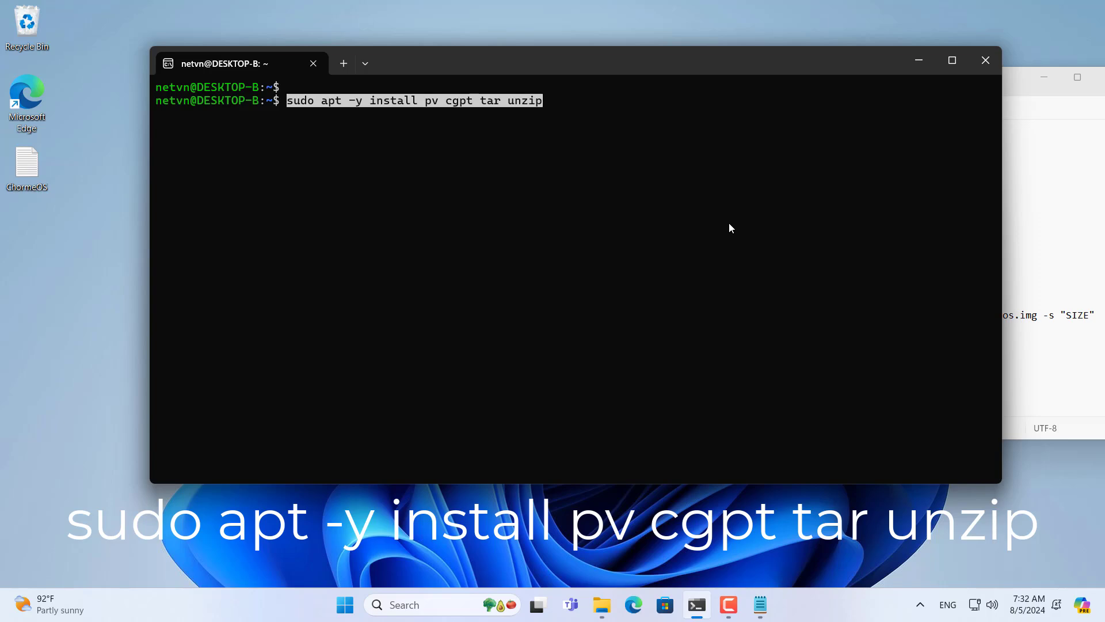
pyautogui.press('Return')
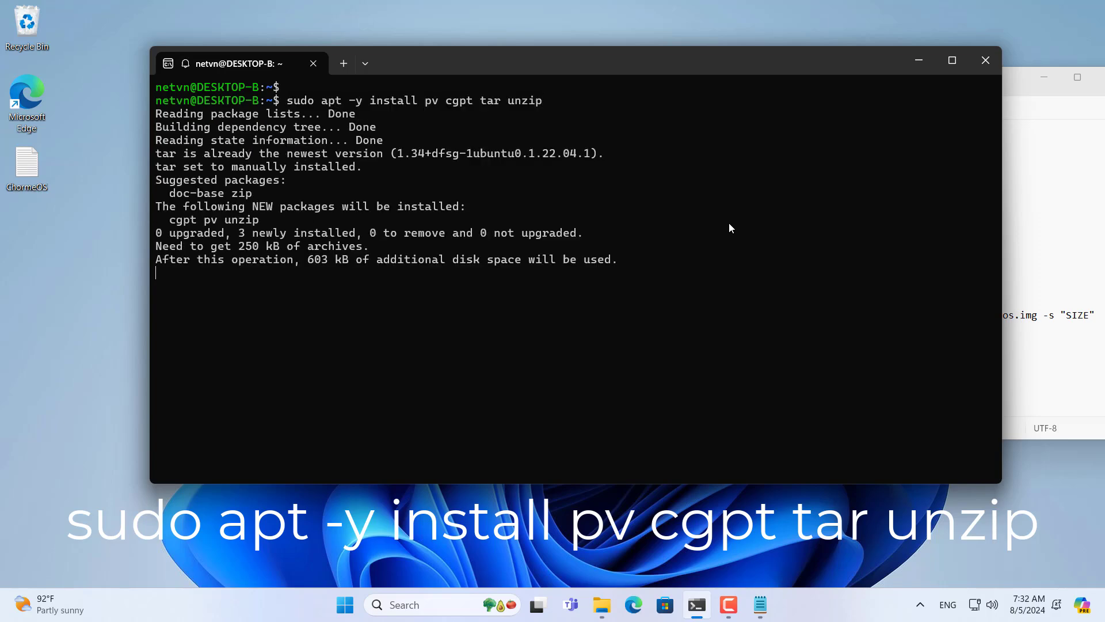
pyautogui.write('c')
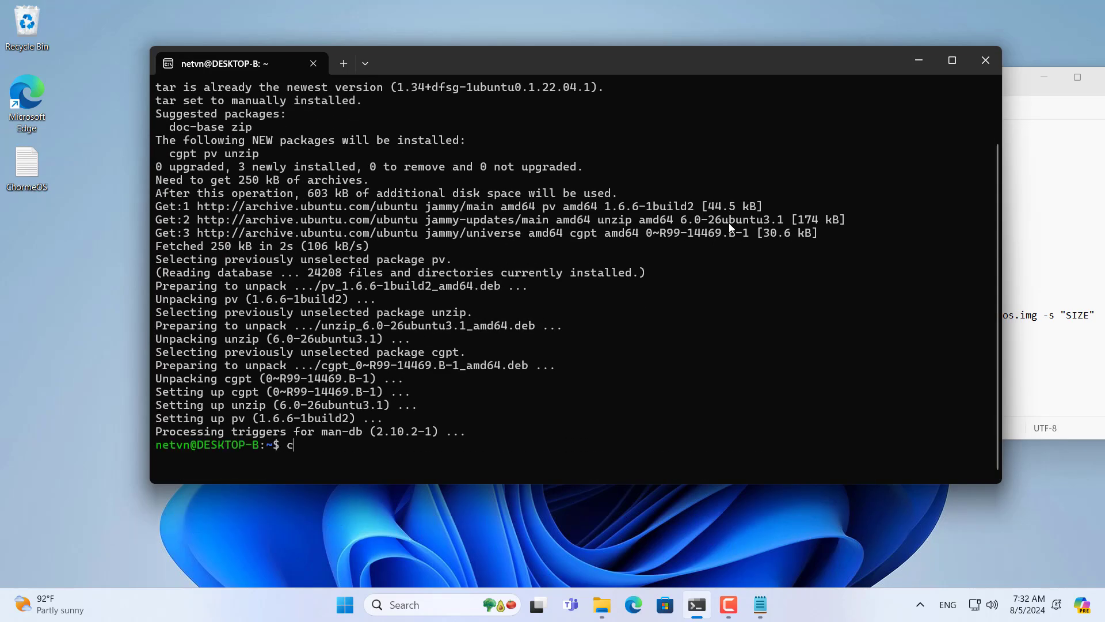
pyautogui.write('lear')
pyautogui.press('Return')
pyautogui.press('Return')
pyautogui.press('Return')
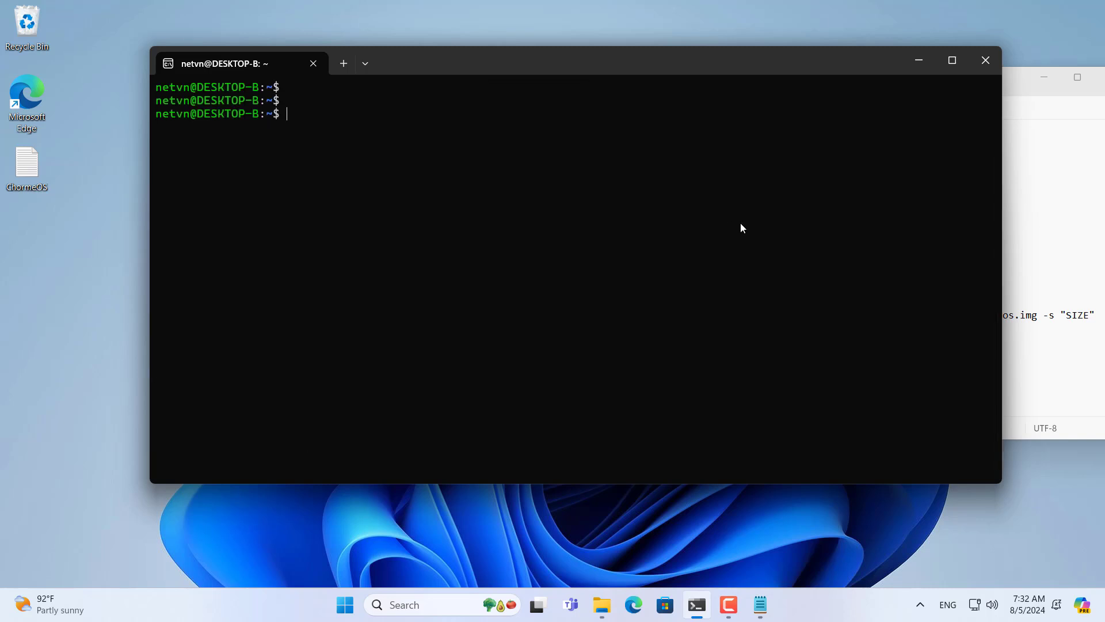
# Step: Duplicate the 'cd /mnt/path_to_your_folder' line below itself in ChormeOS.txt
pyautogui.click(1043, 226)
pyautogui.moveTo(736, 302); pyautogui.dragTo(549, 309)
pyautogui.click(708, 302)
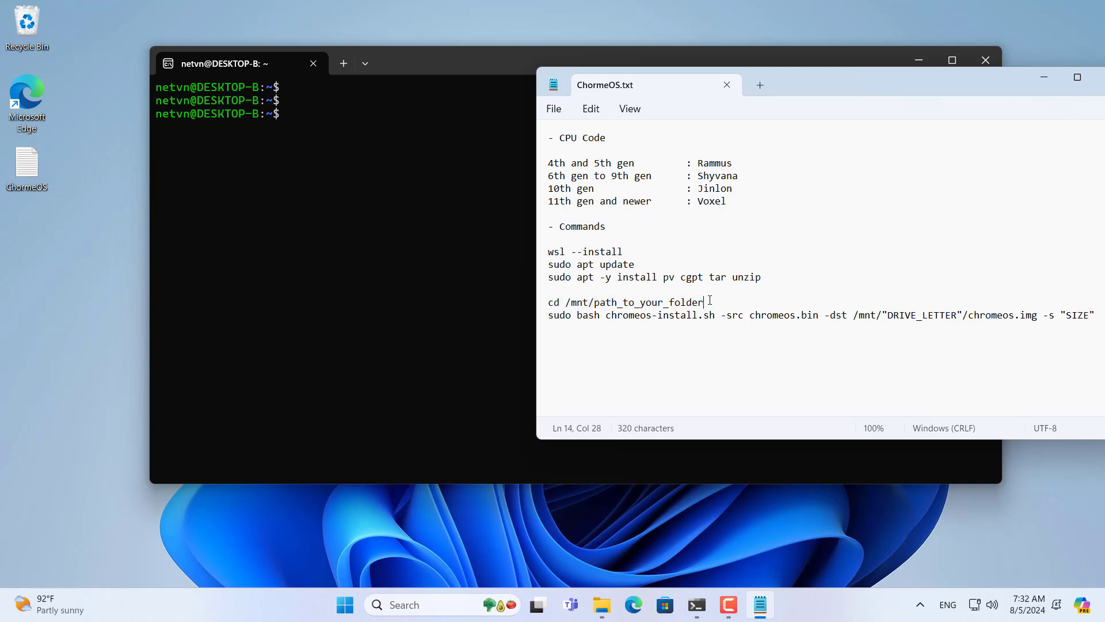
pyautogui.press('Return')
pyautogui.press('Return')
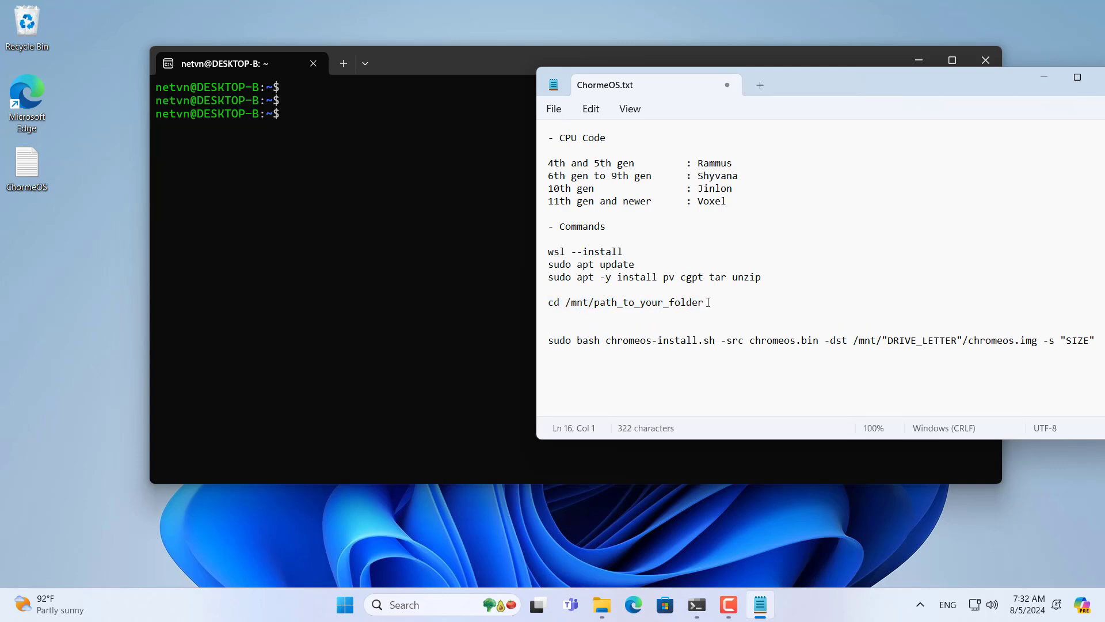
pyautogui.moveTo(708, 302); pyautogui.dragTo(547, 305)
pyautogui.hotkey('ctrl', 'c')
pyautogui.click(574, 322)
pyautogui.hotkey('ctrl', 'v')
pyautogui.press('Return')
pyautogui.press('Return')
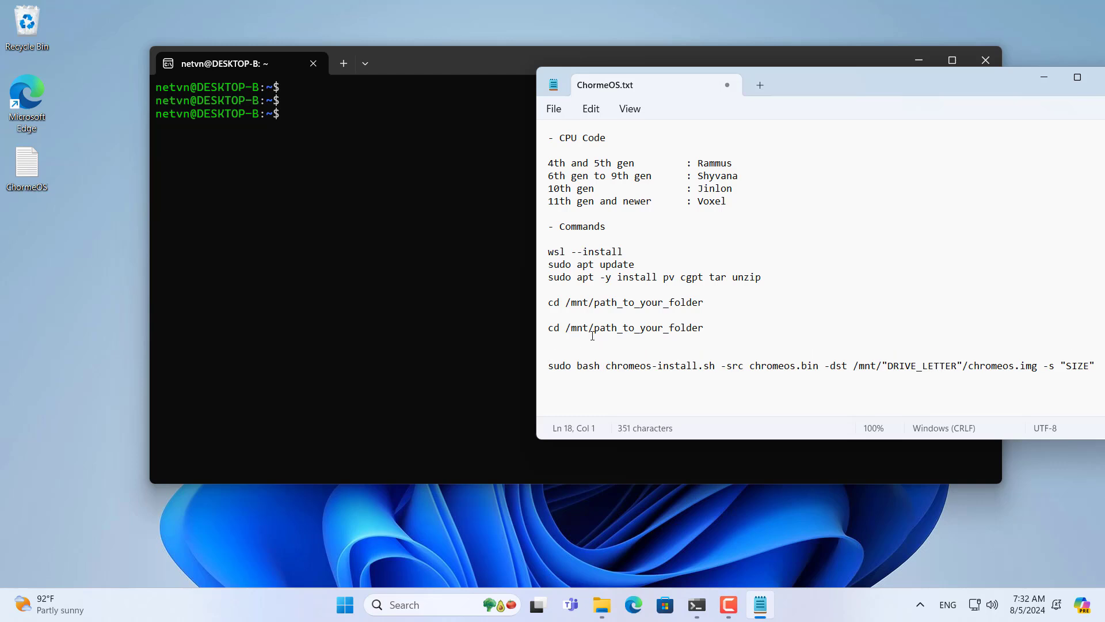
# Step: Replace path_to_your_folder with the chromeos folder path copied from File Explorer
pyautogui.moveTo(597, 328); pyautogui.dragTo(741, 332)
pyautogui.press('BackSpace')
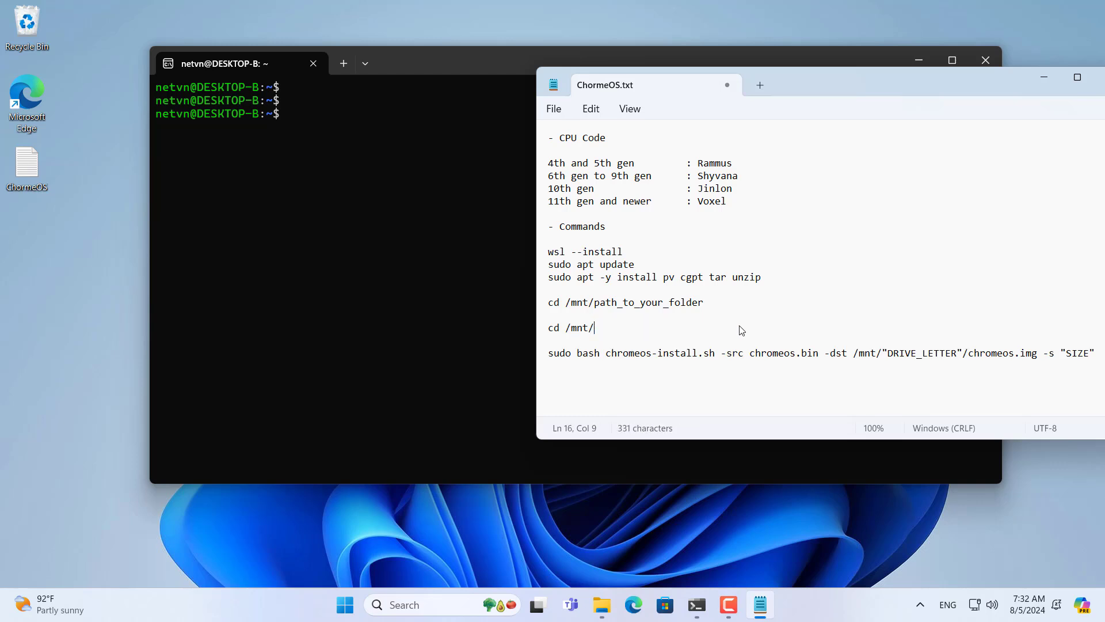
pyautogui.click(601, 604)
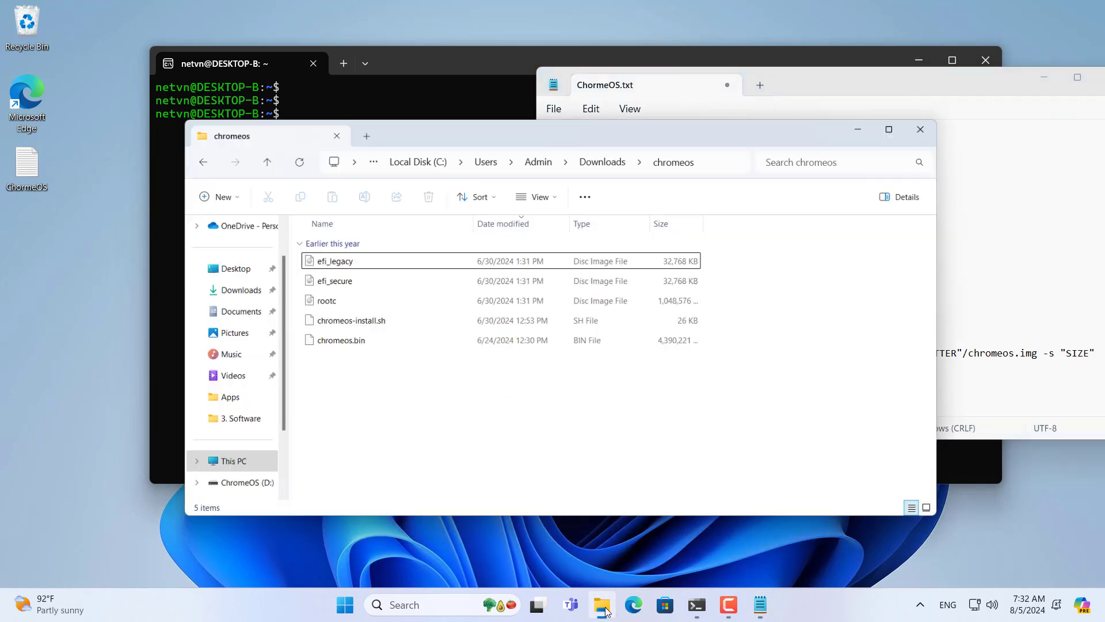
pyautogui.click(721, 136)
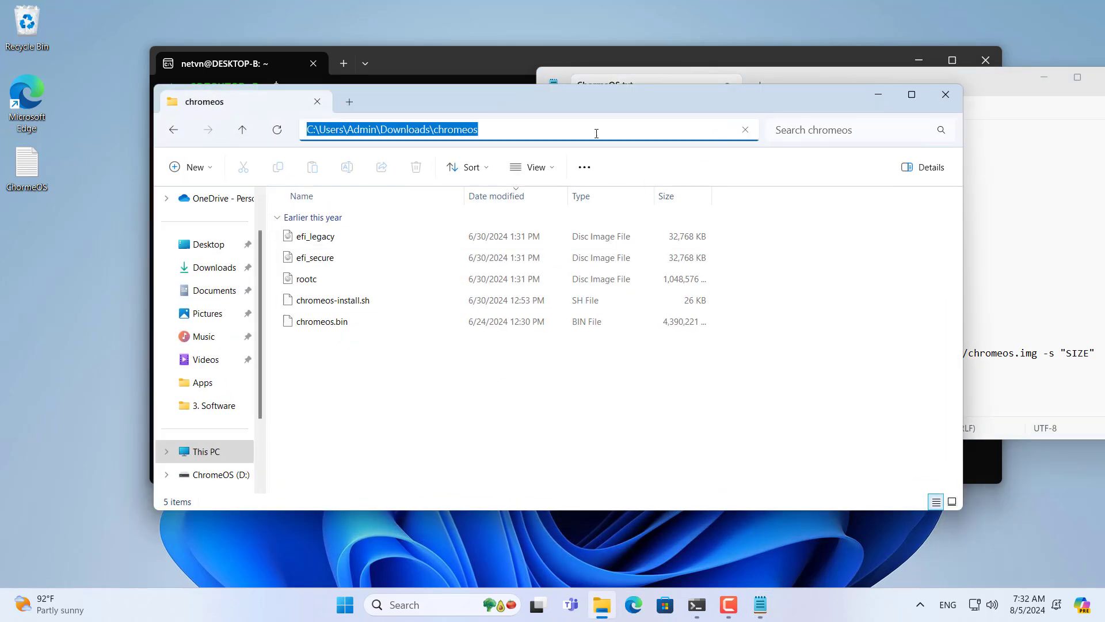
pyautogui.rightClick(464, 130)
pyautogui.click(516, 167)
pyautogui.click(878, 95)
pyautogui.rightClick(673, 326)
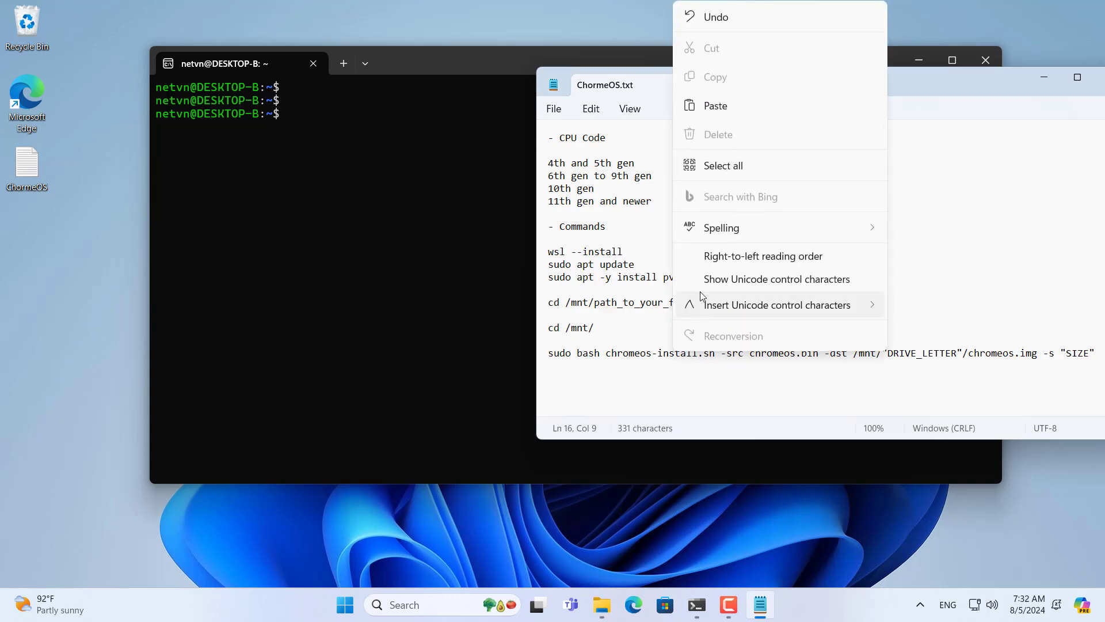
pyautogui.click(727, 107)
# Step: Convert the path to c/Users/Admin/Downloads/chromeos with forward slashes and select the line
pyautogui.press('BackSpace')
pyautogui.press('BackSpace')
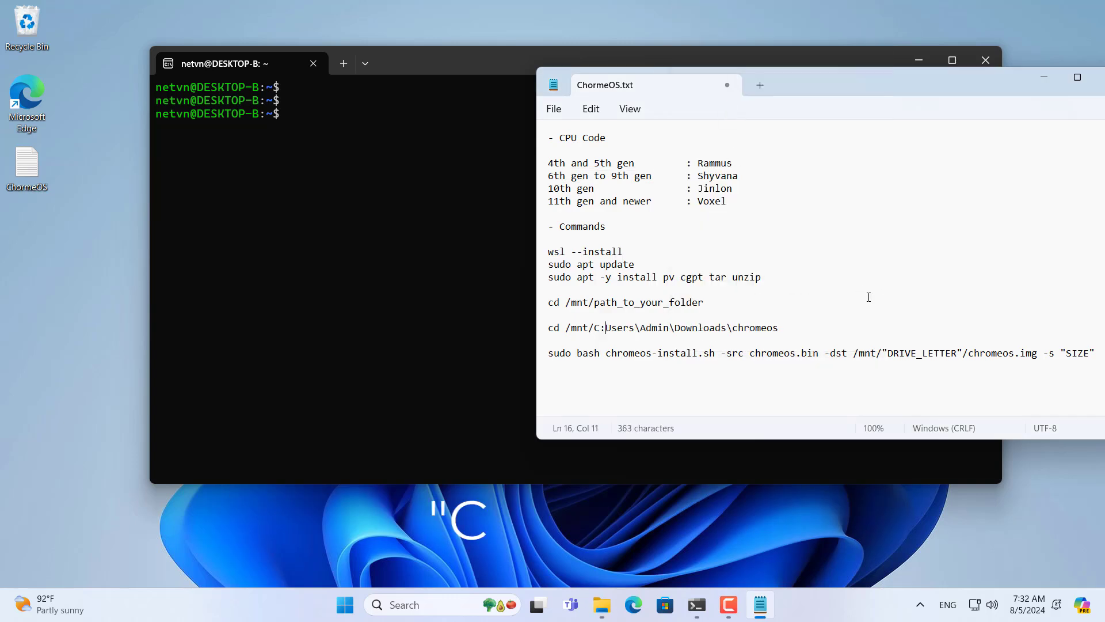
pyautogui.write('/')
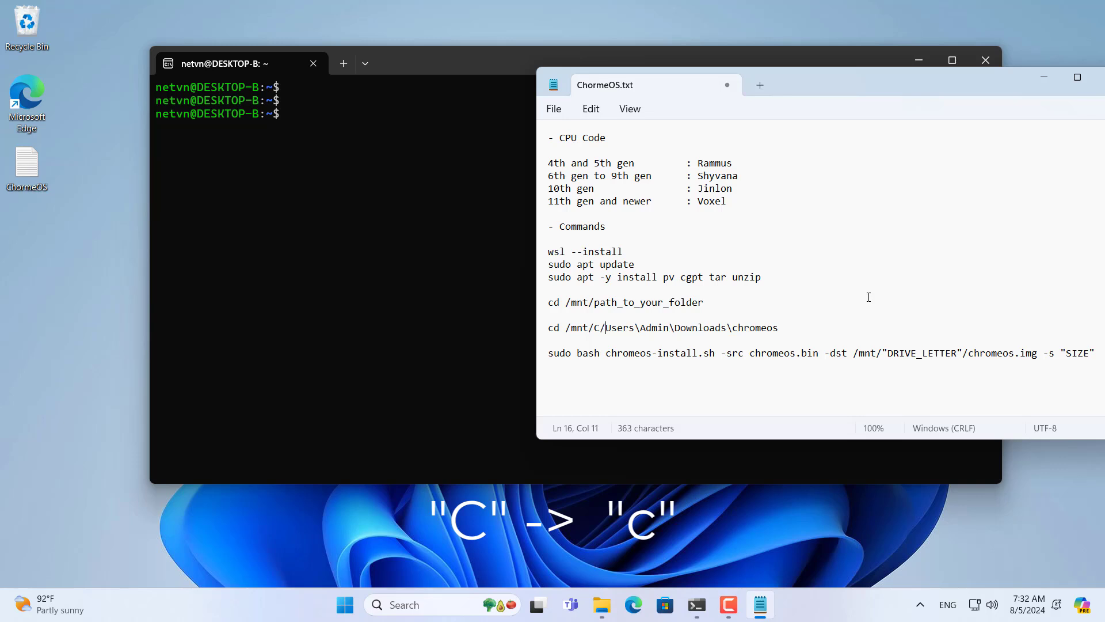
pyautogui.doubleClick(597, 329)
pyautogui.write('c')
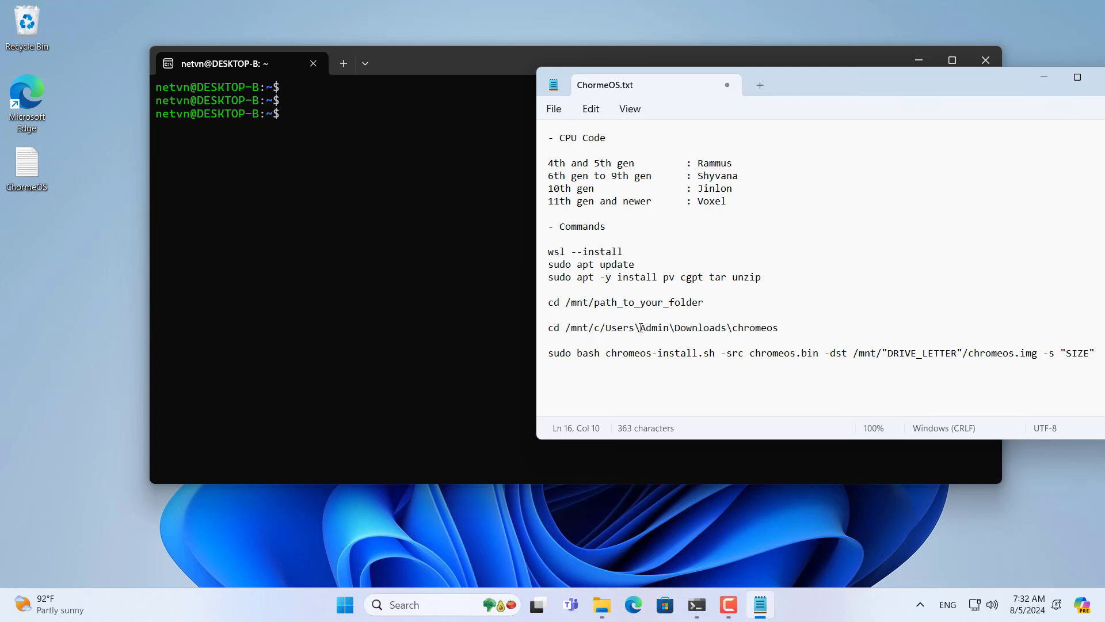
pyautogui.press('BackSpace')
pyautogui.write('/')
pyautogui.moveTo(675, 328); pyautogui.dragTo(670, 329)
pyautogui.write('/')
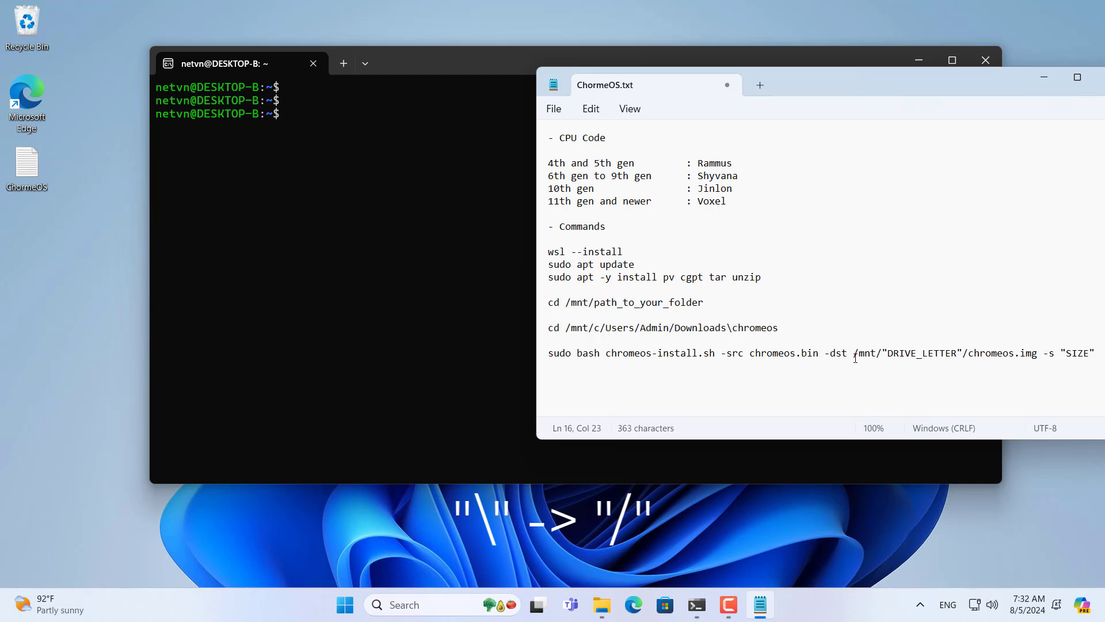
pyautogui.moveTo(730, 331); pyautogui.dragTo(726, 328)
pyautogui.write('/')
pyautogui.moveTo(800, 335); pyautogui.dragTo(549, 330)
pyautogui.rightClick(580, 333)
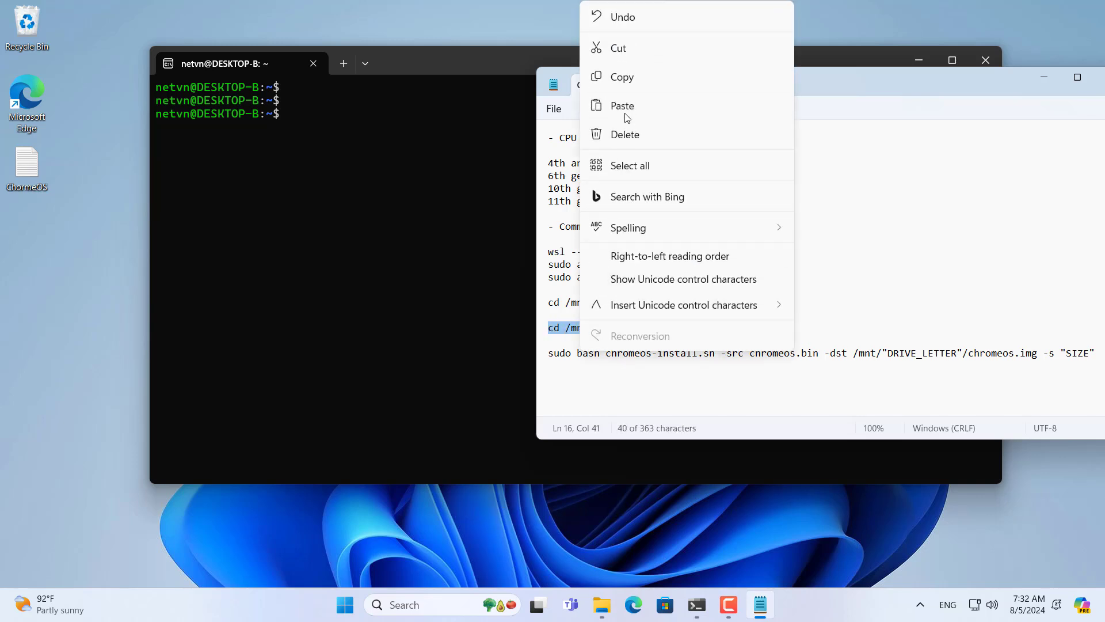
# Step: Run 'cd /mnt/c/Users/Admin/Downloads/chromeos' in the Ubuntu terminal
pyautogui.click(625, 80)
pyautogui.click(441, 68)
pyautogui.hotkey('ctrl', 'v')
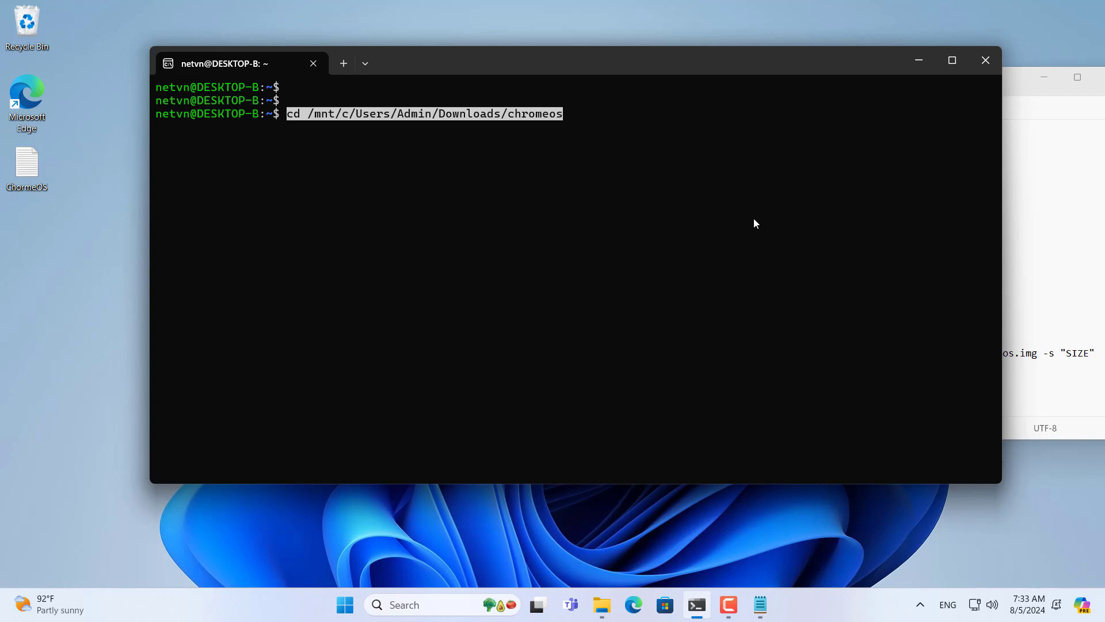
pyautogui.press('Return')
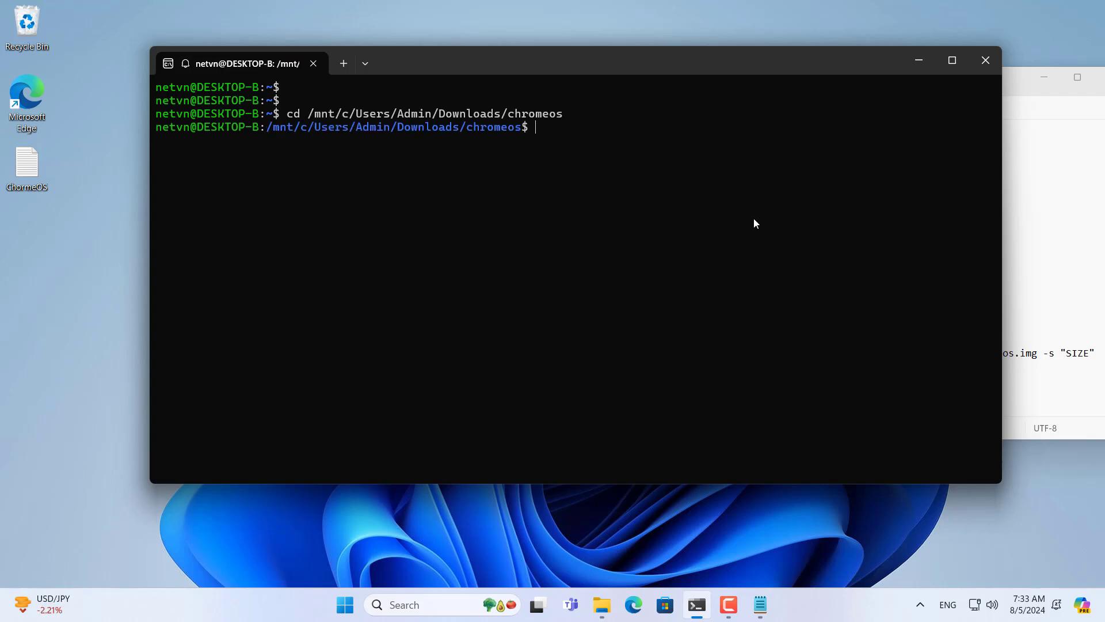
# Step: List the folder with ls, highlighting chromeos-install.sh among the listed files
pyautogui.write('ls')
pyautogui.press('Return')
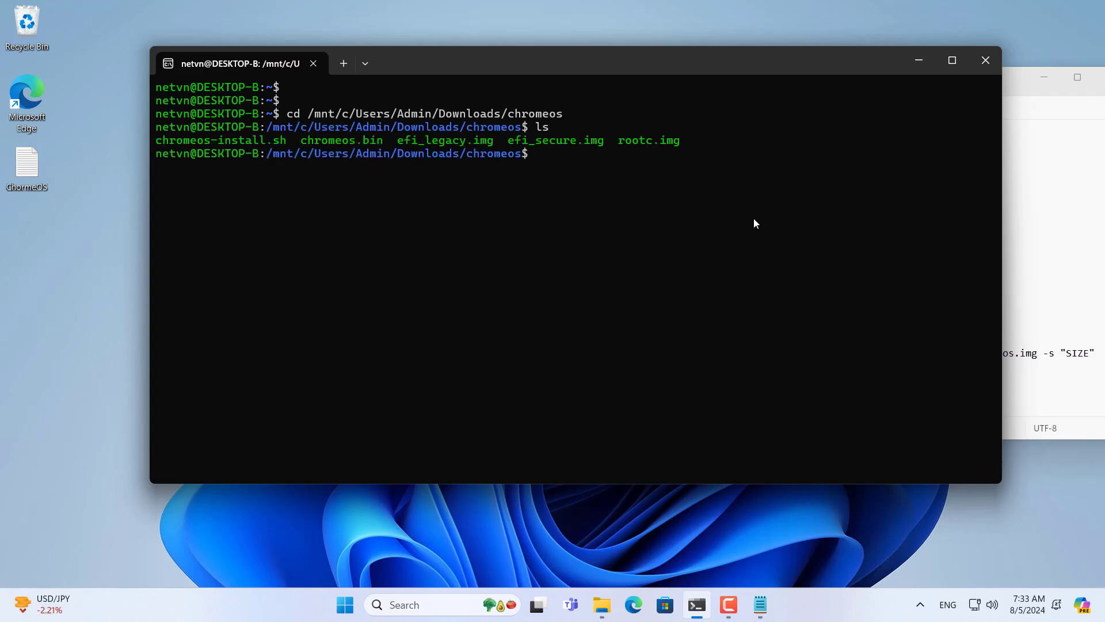
pyautogui.moveTo(680, 143); pyautogui.dragTo(181, 144)
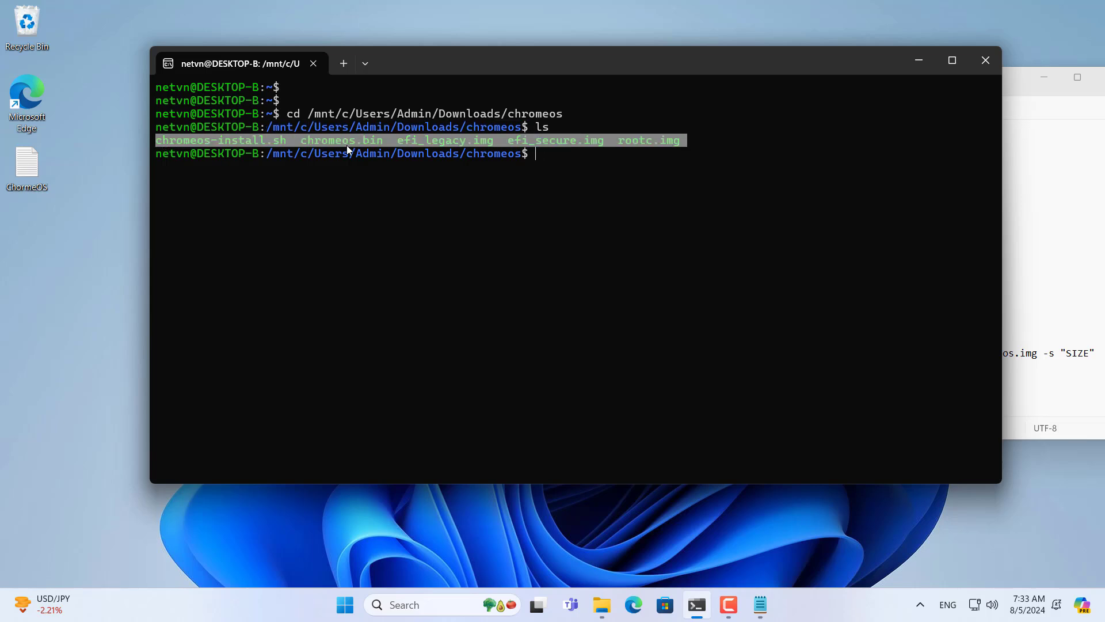
pyautogui.moveTo(286, 143); pyautogui.dragTo(157, 143)
pyautogui.hotkey('ctrl', 'c')
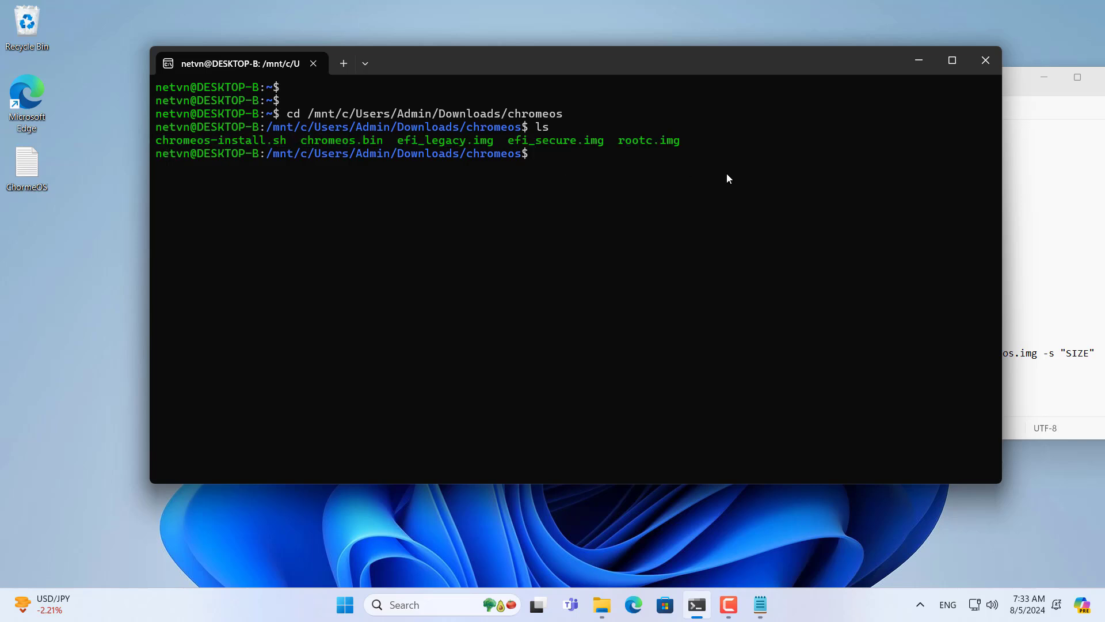
pyautogui.press('Return')
pyautogui.press('Return')
# Step: Locate the "DRIVE_LETTER" and "SIZE" placeholders in the sudo bash install command
pyautogui.click(1058, 217)
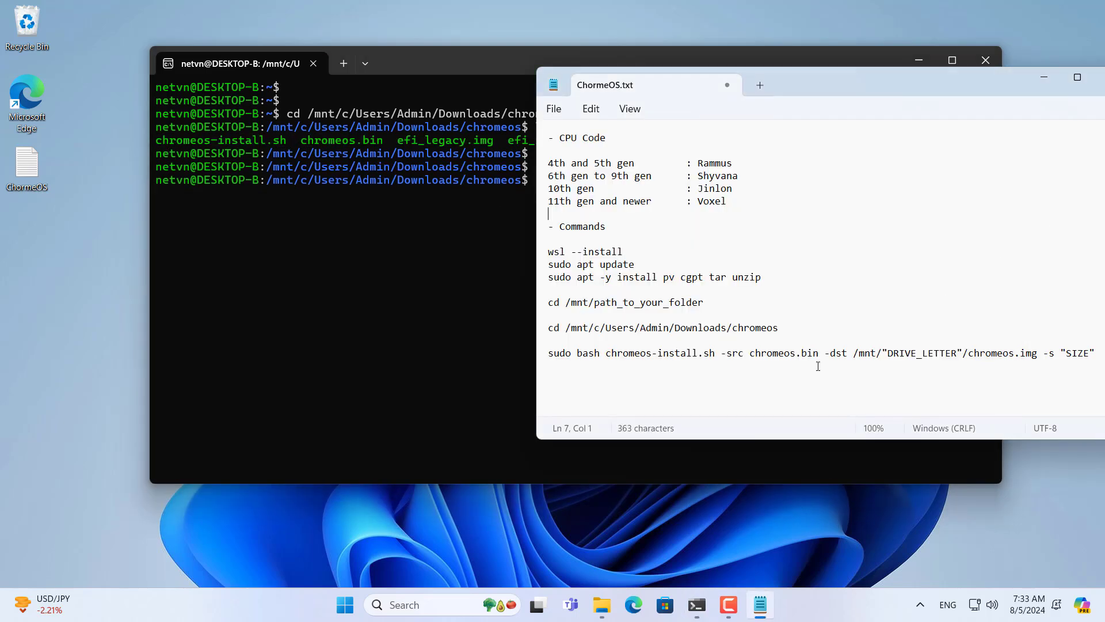
pyautogui.moveTo(866, 85); pyautogui.dragTo(724, 83)
pyautogui.moveTo(958, 352); pyautogui.dragTo(400, 354)
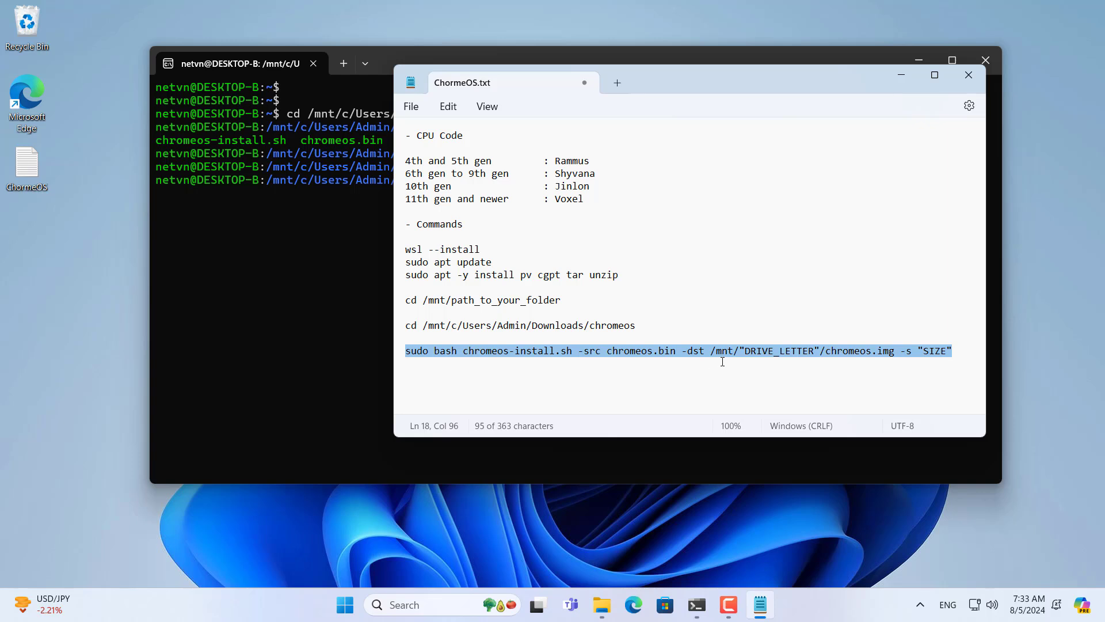
pyautogui.click(744, 351)
pyautogui.moveTo(740, 351); pyautogui.dragTo(821, 352)
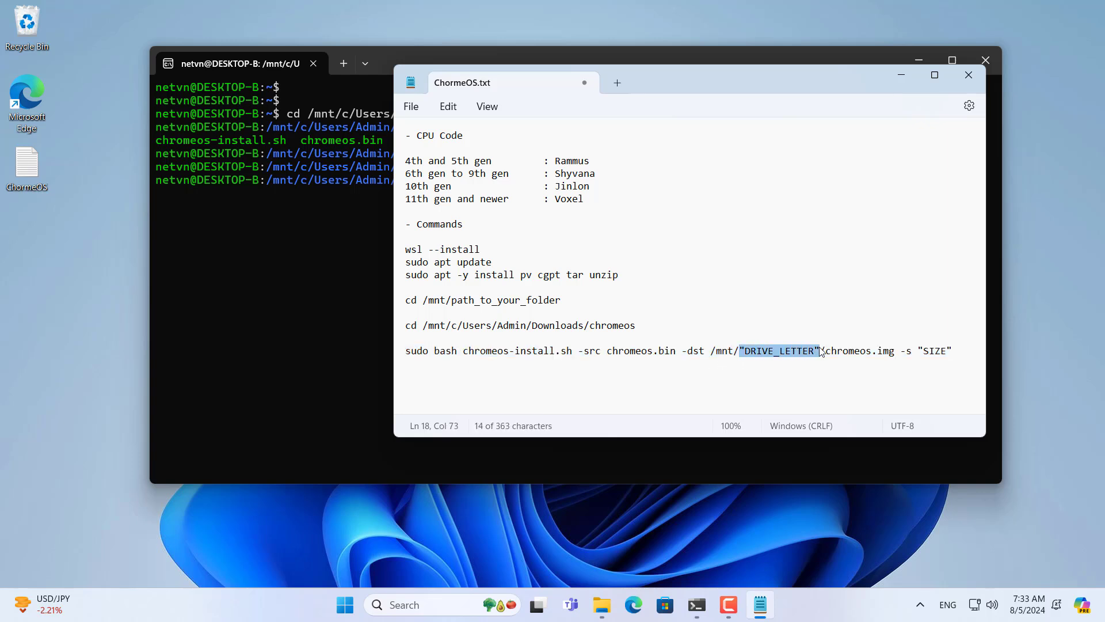
pyautogui.moveTo(919, 351); pyautogui.dragTo(955, 353)
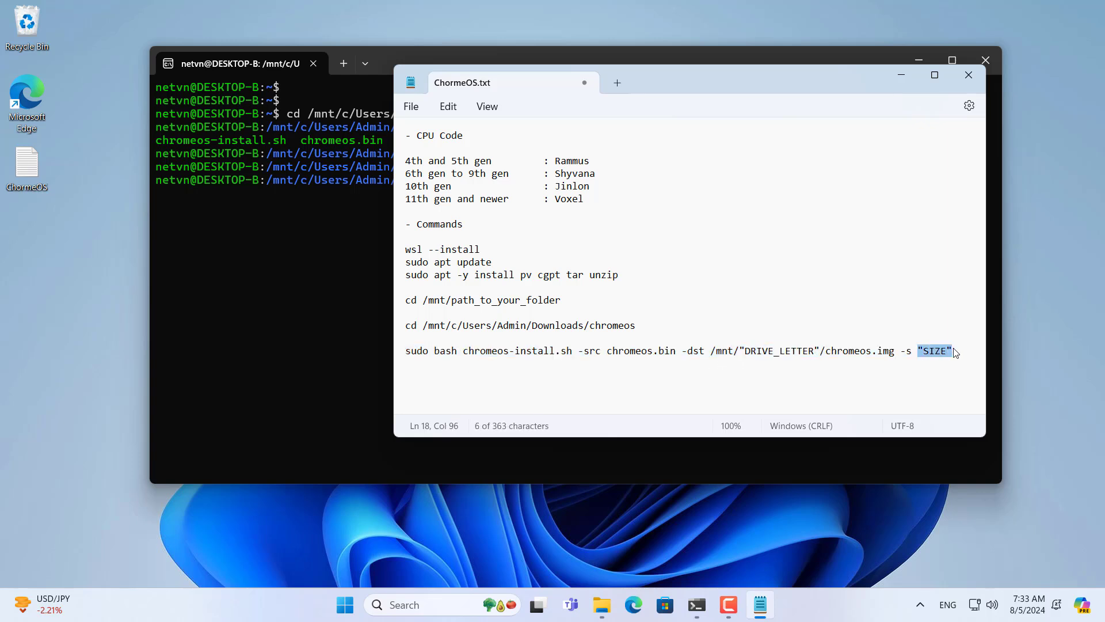
# Step: Check the ChromeOS (D:) drive and available drive sizes in File Explorer's This PC
pyautogui.click(602, 604)
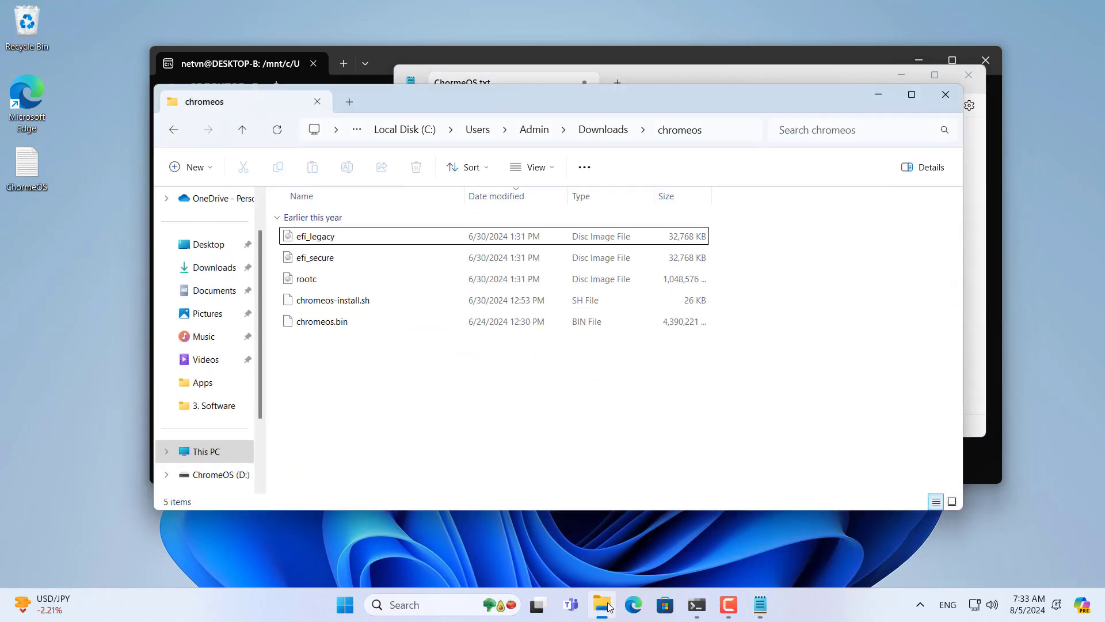
pyautogui.click(213, 452)
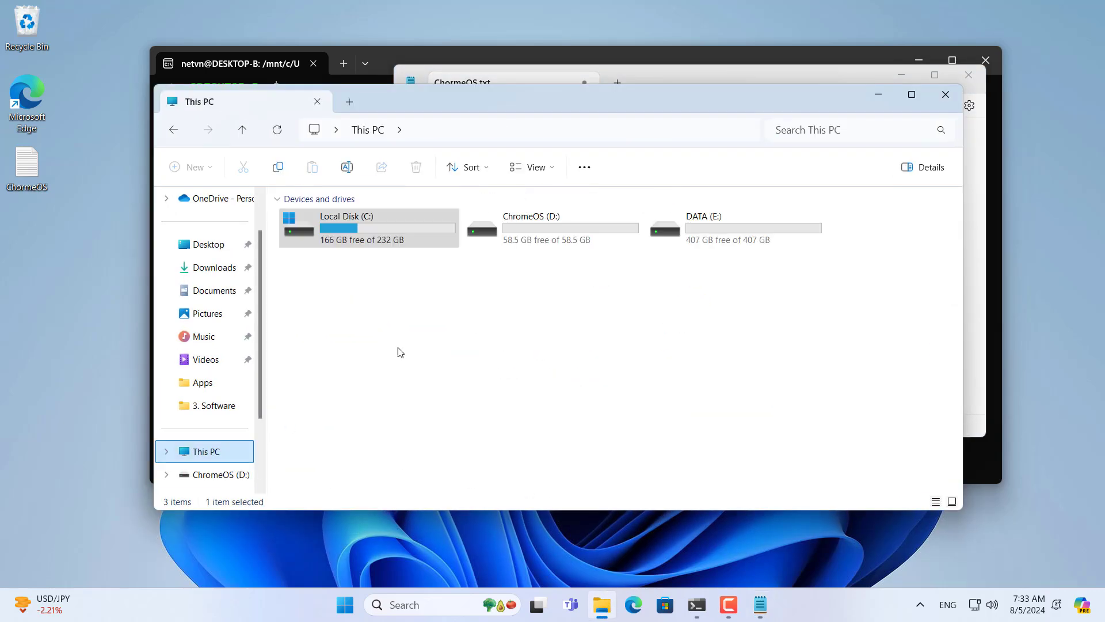
pyautogui.doubleClick(538, 241)
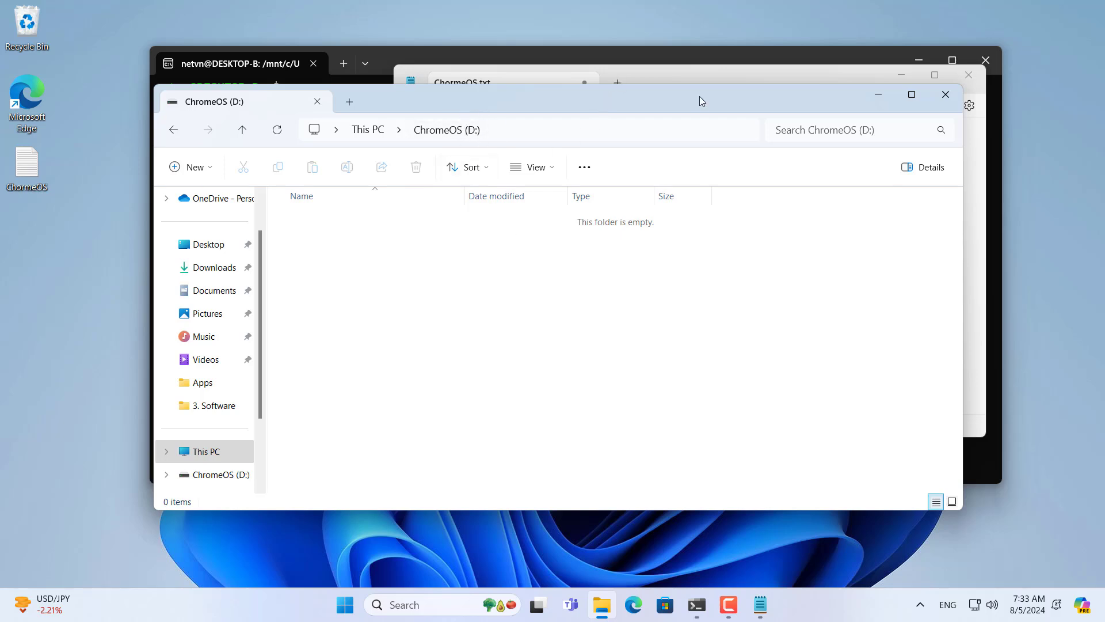
pyautogui.click(887, 101)
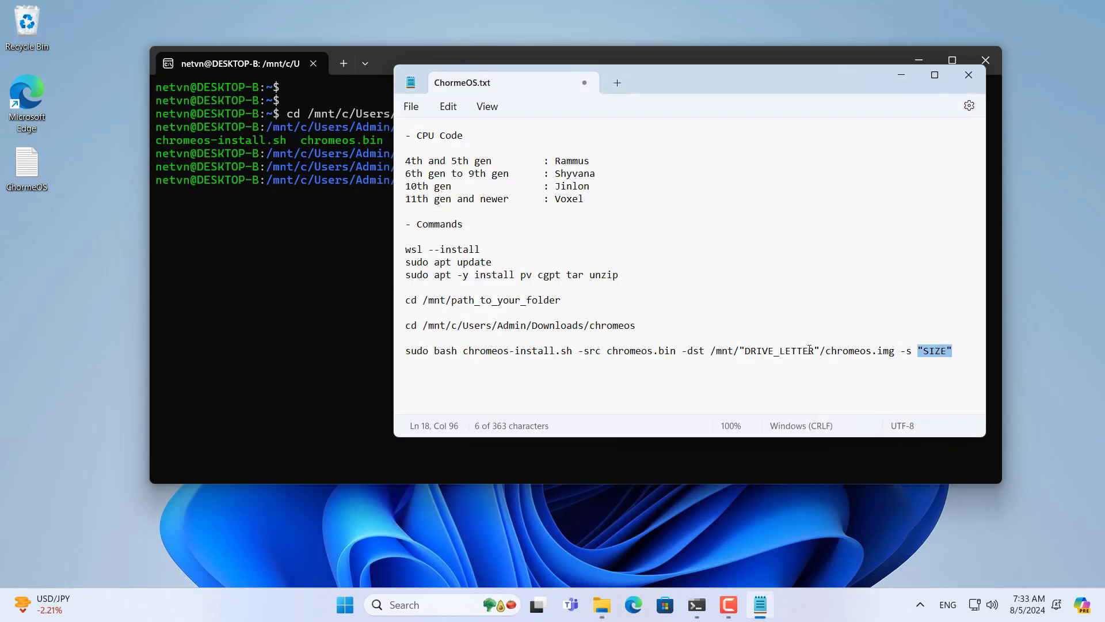
pyautogui.moveTo(819, 350); pyautogui.dragTo(743, 352)
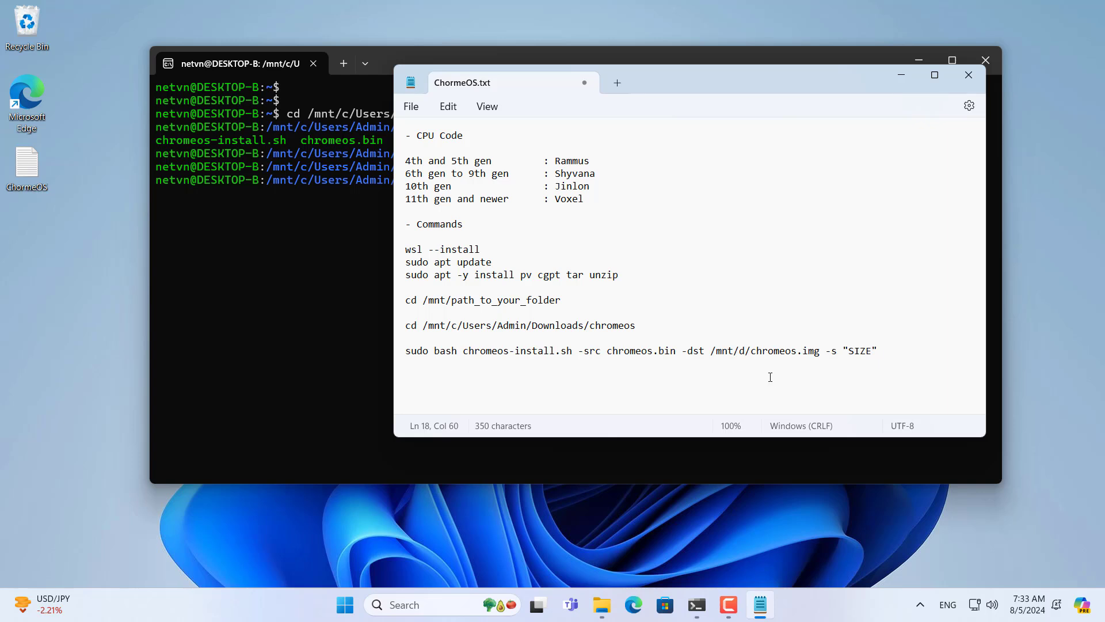
pyautogui.moveTo(844, 351); pyautogui.dragTo(878, 353)
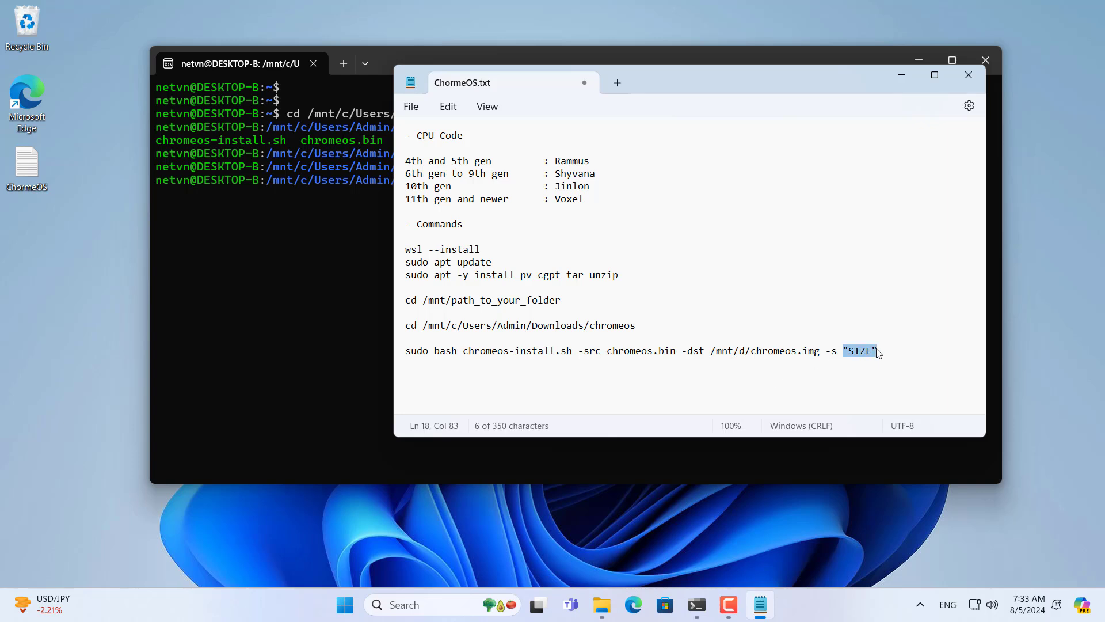
pyautogui.click(601, 604)
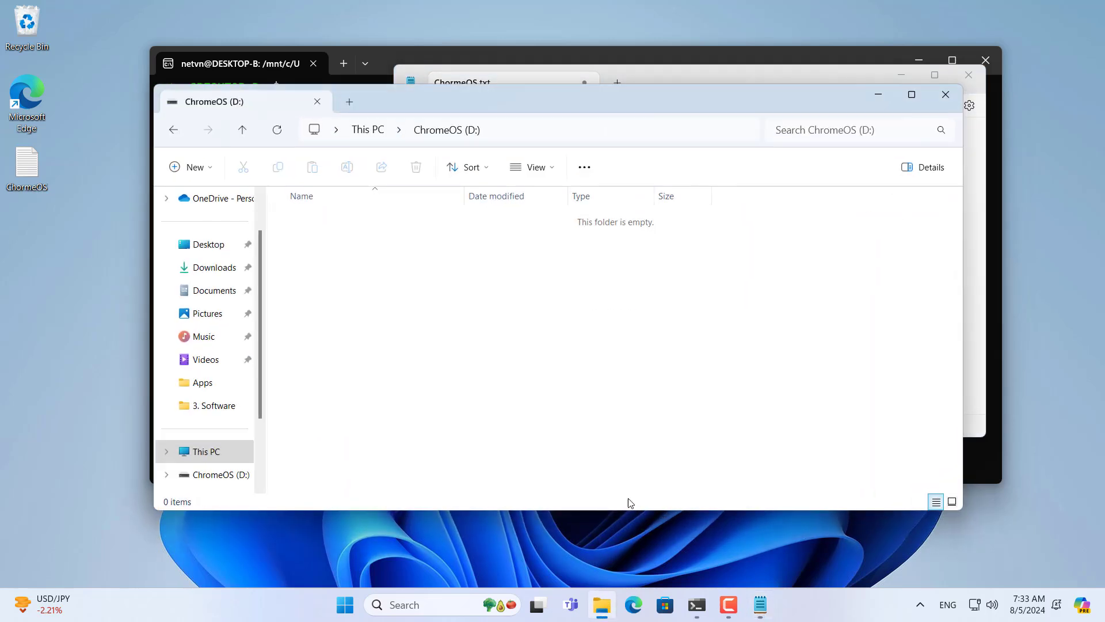
pyautogui.click(381, 136)
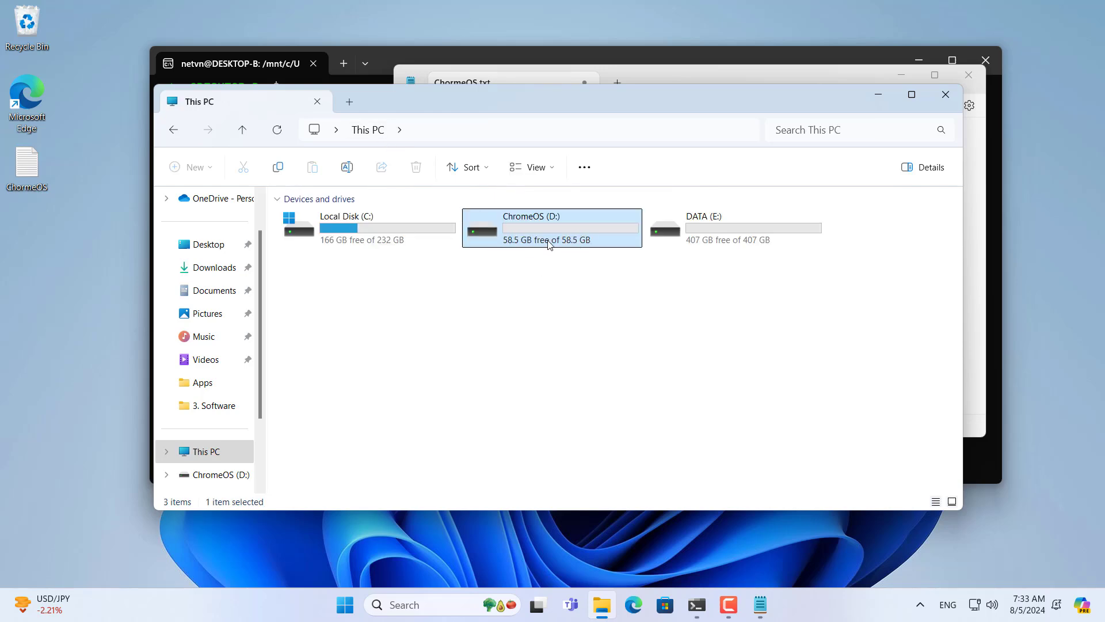
pyautogui.click(879, 95)
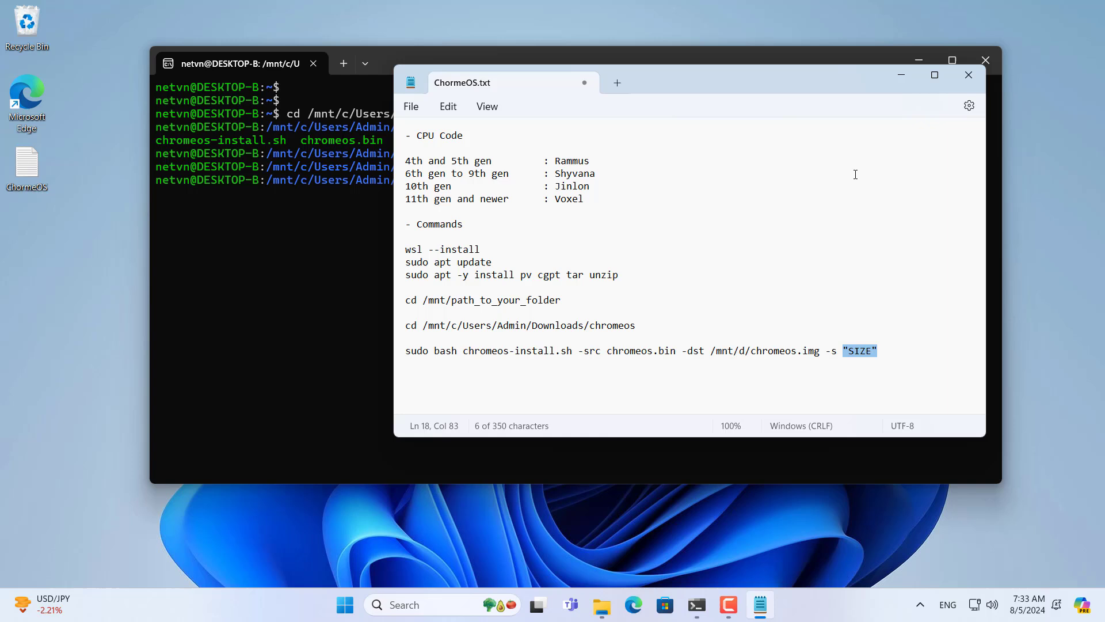
# Step: Replace "SIZE" with 50 and copy the finished install command
pyautogui.click(855, 354)
pyautogui.moveTo(844, 349); pyautogui.dragTo(879, 352)
pyautogui.write('50')
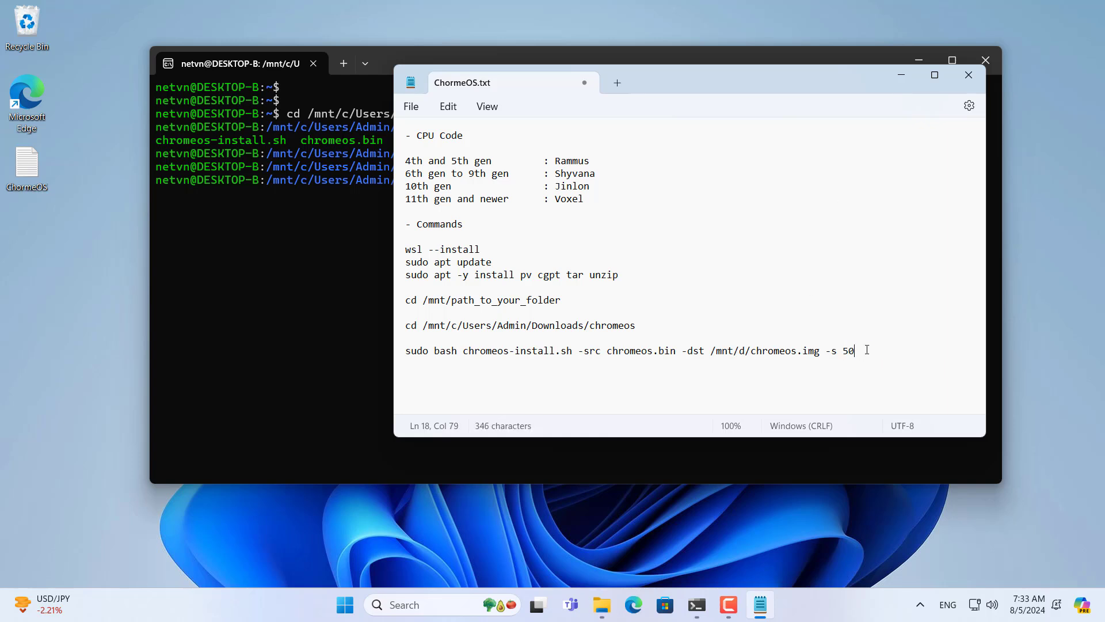
pyautogui.moveTo(866, 350); pyautogui.dragTo(404, 352)
pyautogui.rightClick(444, 352)
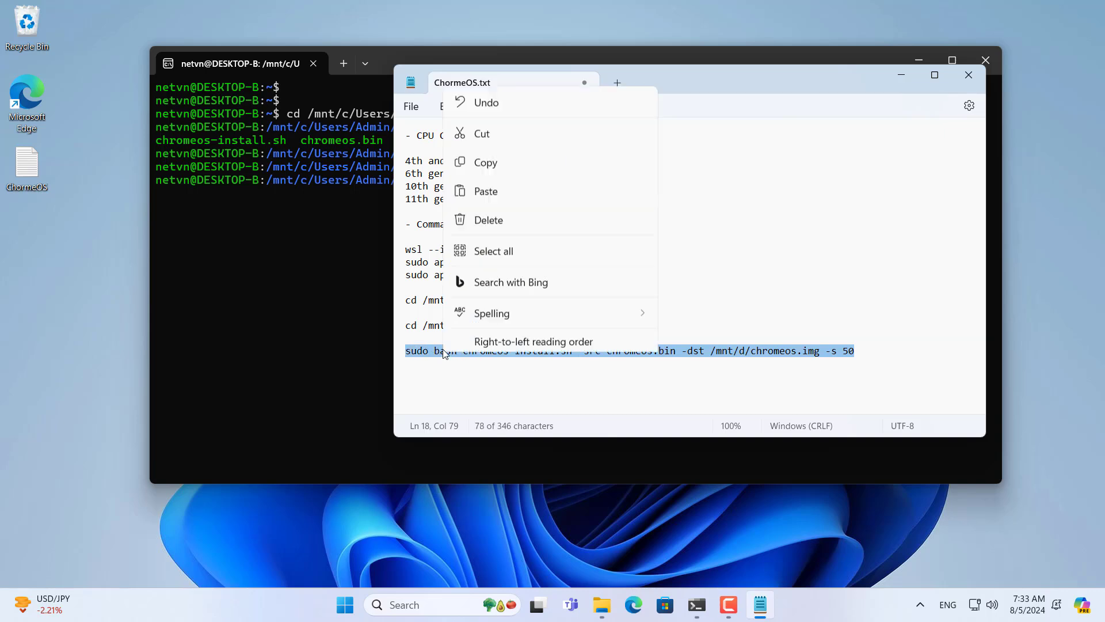
pyautogui.click(507, 84)
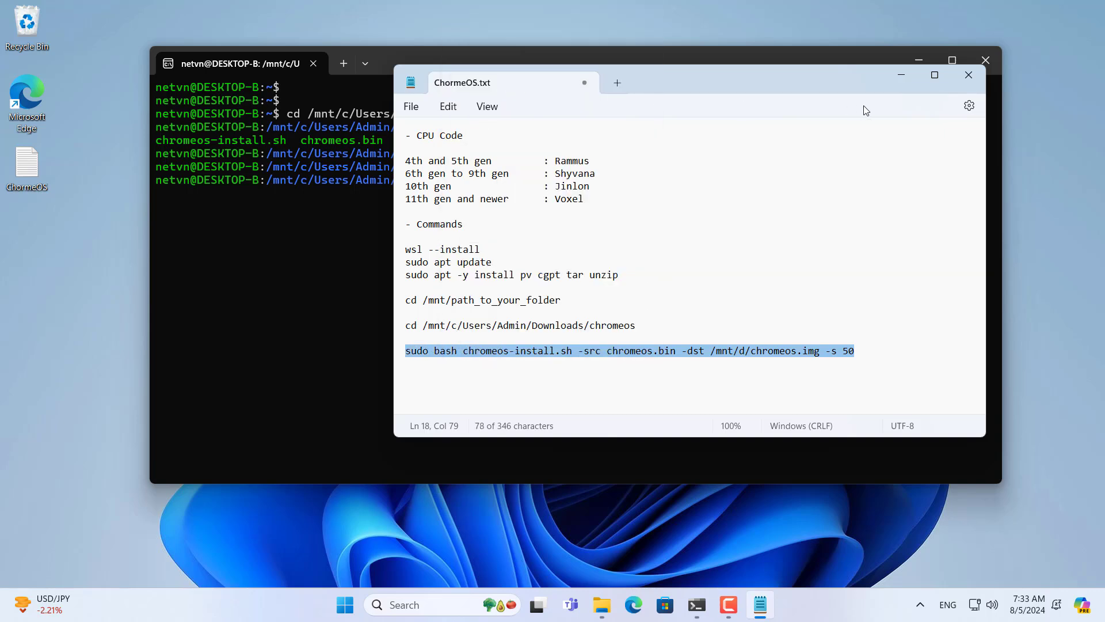
pyautogui.click(904, 79)
# Step: Paste and run the install command building a 50 GB /mnt/d/chromeos.img from chromeos.bin
pyautogui.rightClick(599, 241)
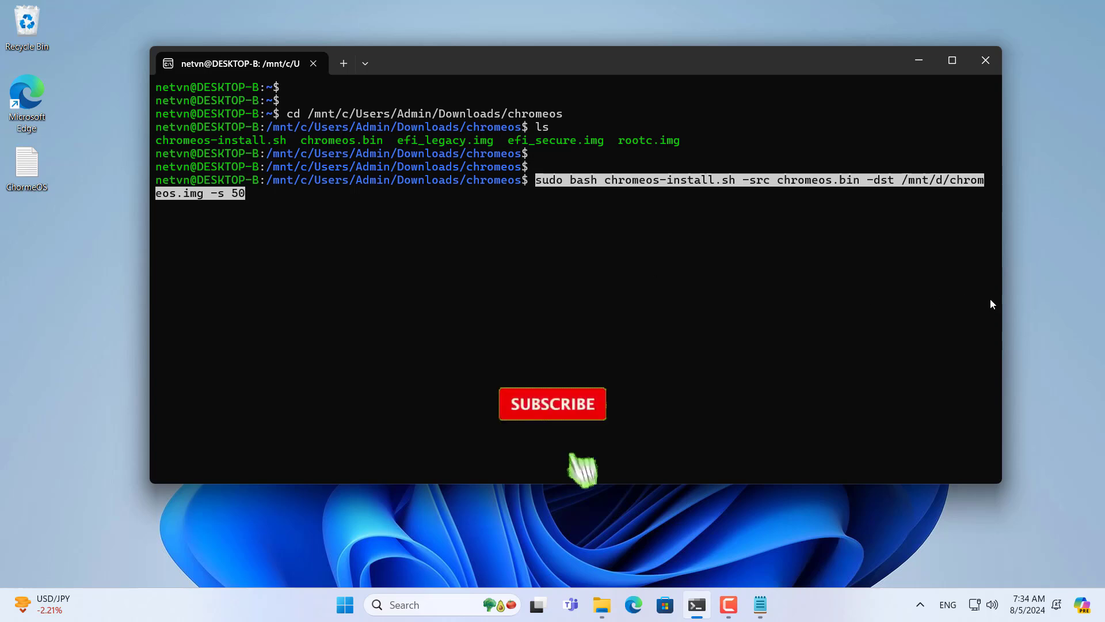
pyautogui.moveTo(564, 73); pyautogui.dragTo(455, 65)
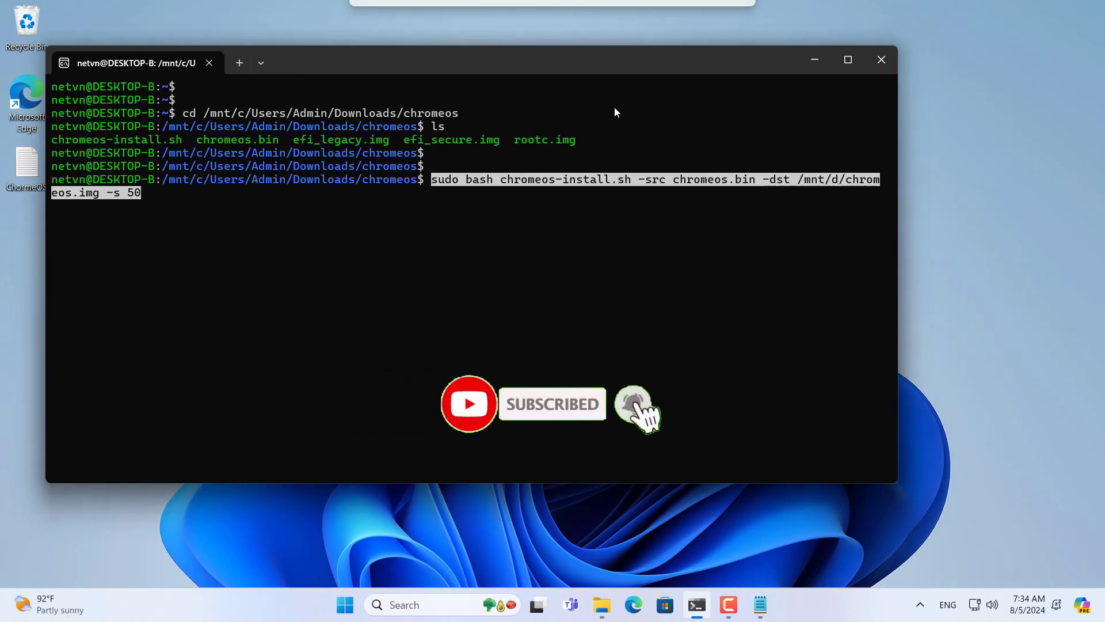
pyautogui.moveTo(896, 259); pyautogui.dragTo(1032, 256)
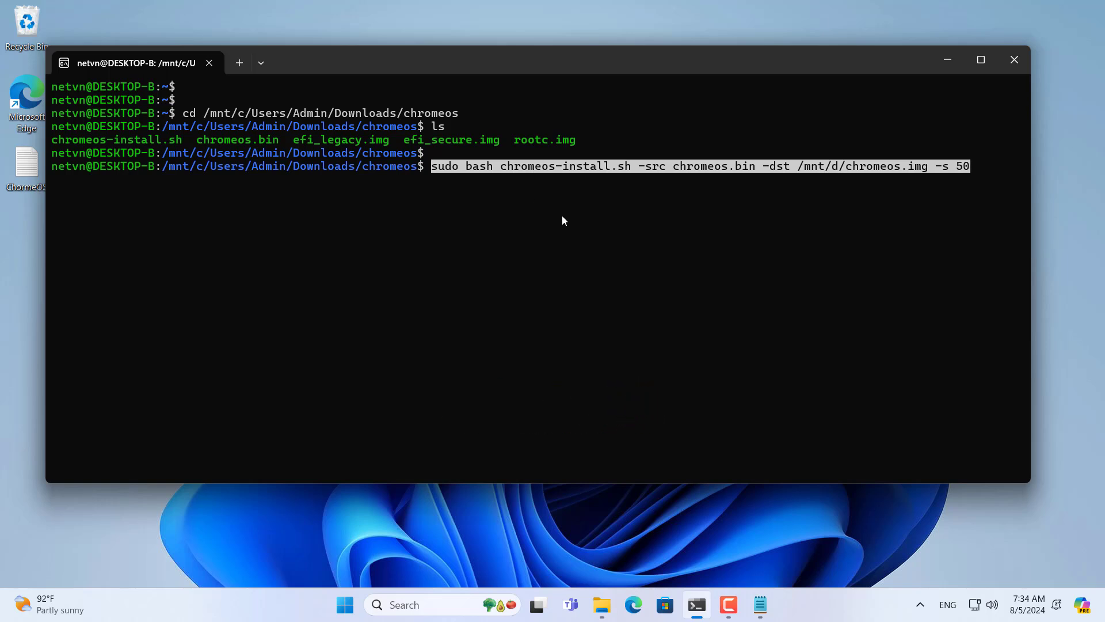
pyautogui.press('Right')
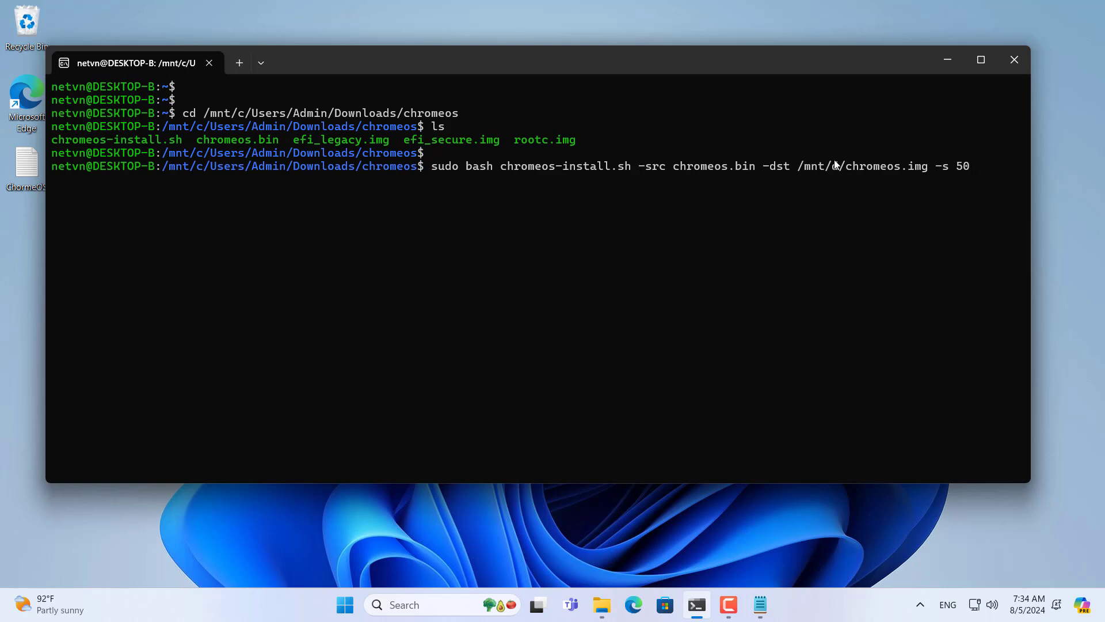
pyautogui.click(967, 173)
pyautogui.press('Return')
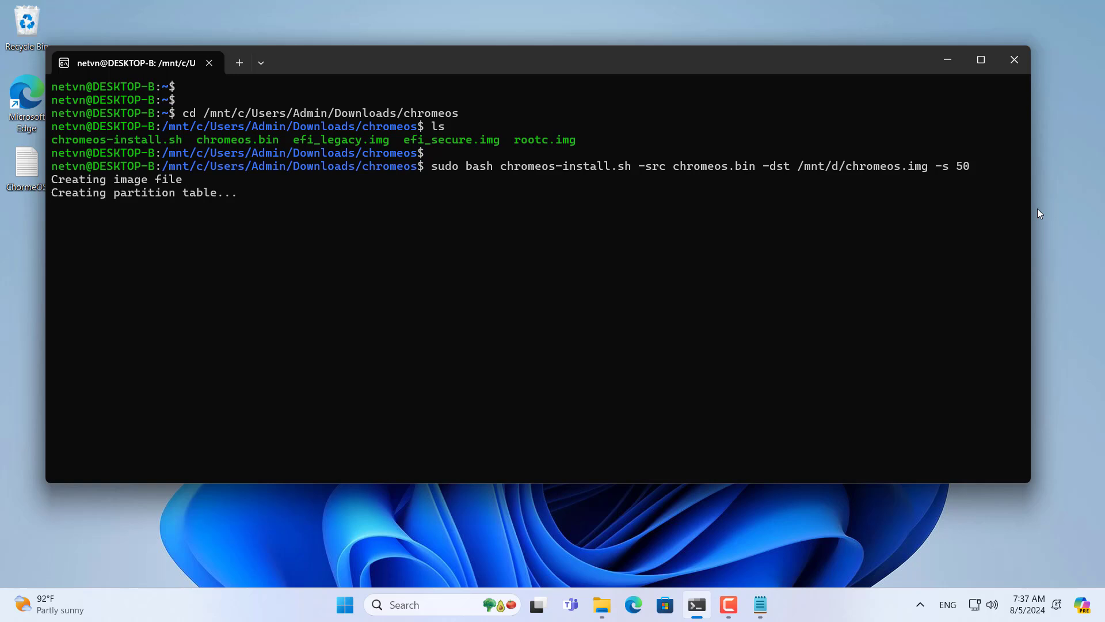
pyautogui.click(602, 605)
# Step: Verify the 50.0 GB chromeos image on ChromeOS (D:), then return to the terminal
pyautogui.doubleClick(531, 239)
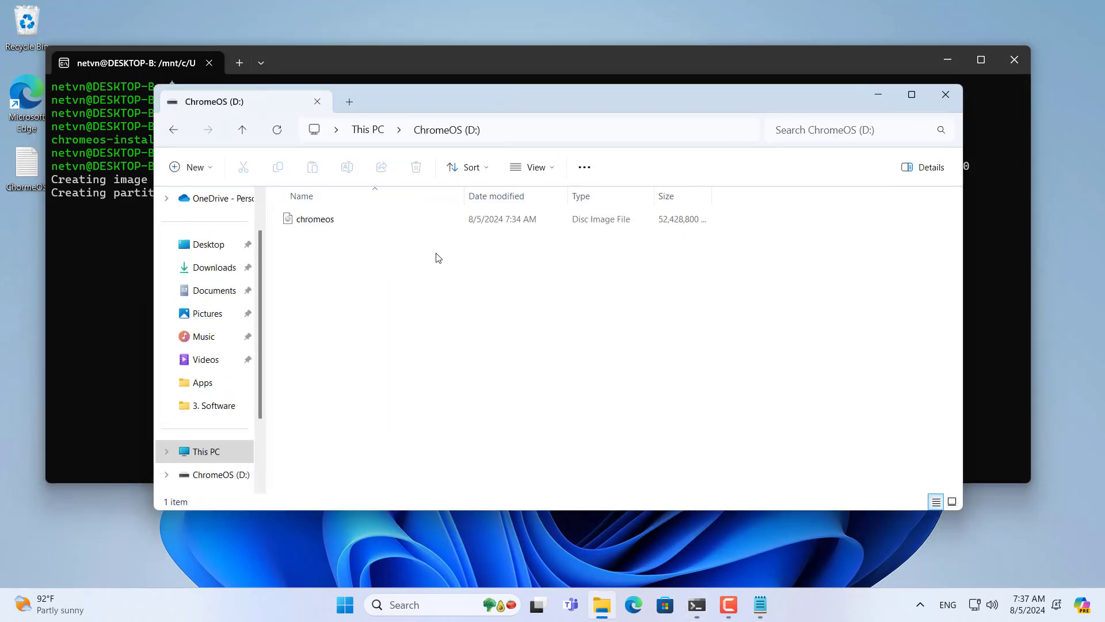
pyautogui.doubleClick(337, 220)
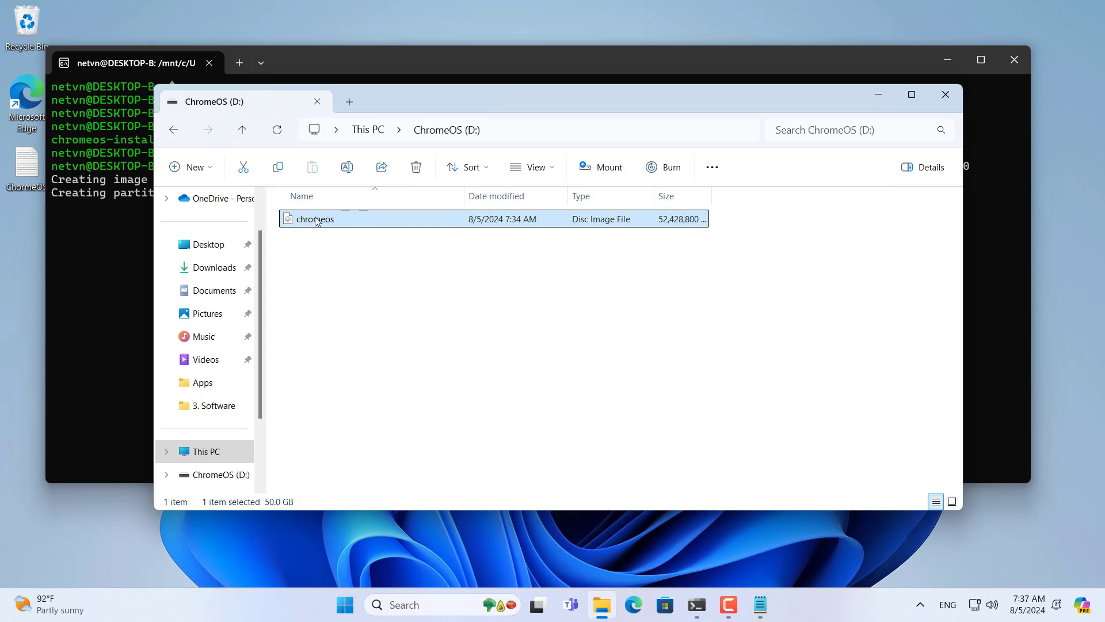
pyautogui.click(878, 95)
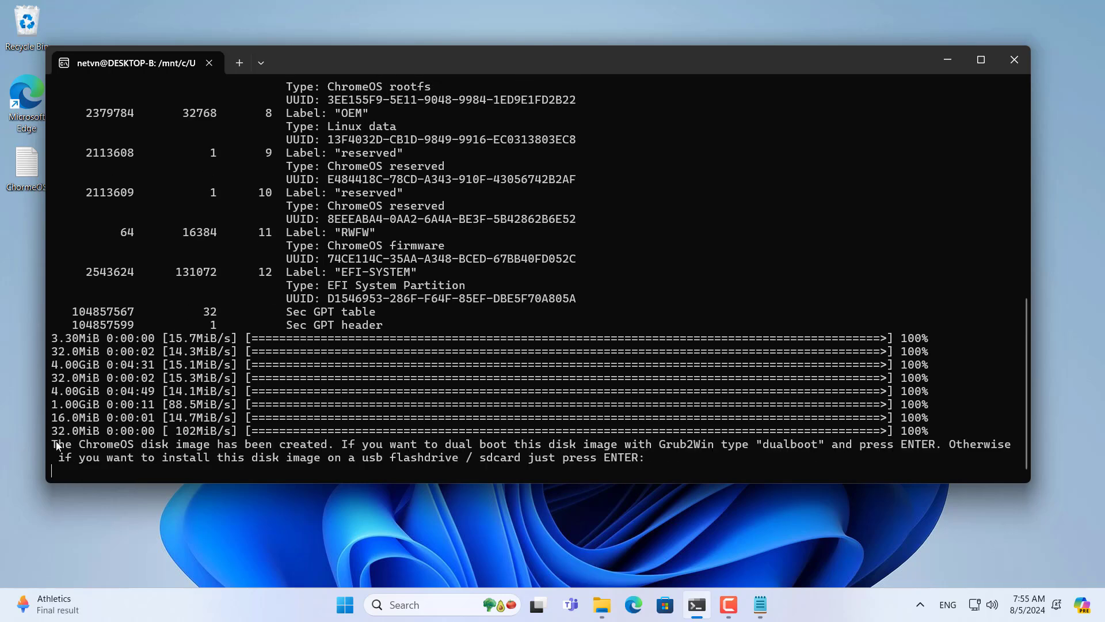
# Step: Select and copy the word 'dualboot' from the Grub2Win dual-boot instructions in the output
pyautogui.moveTo(56, 445); pyautogui.dragTo(914, 443)
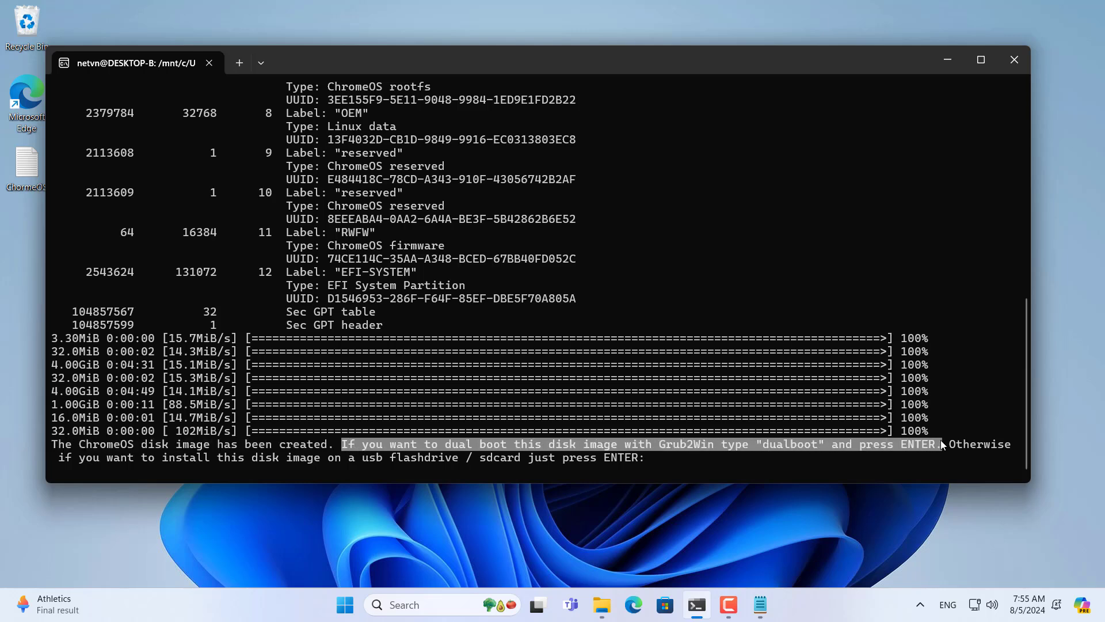
pyautogui.moveTo(657, 445); pyautogui.dragTo(750, 444)
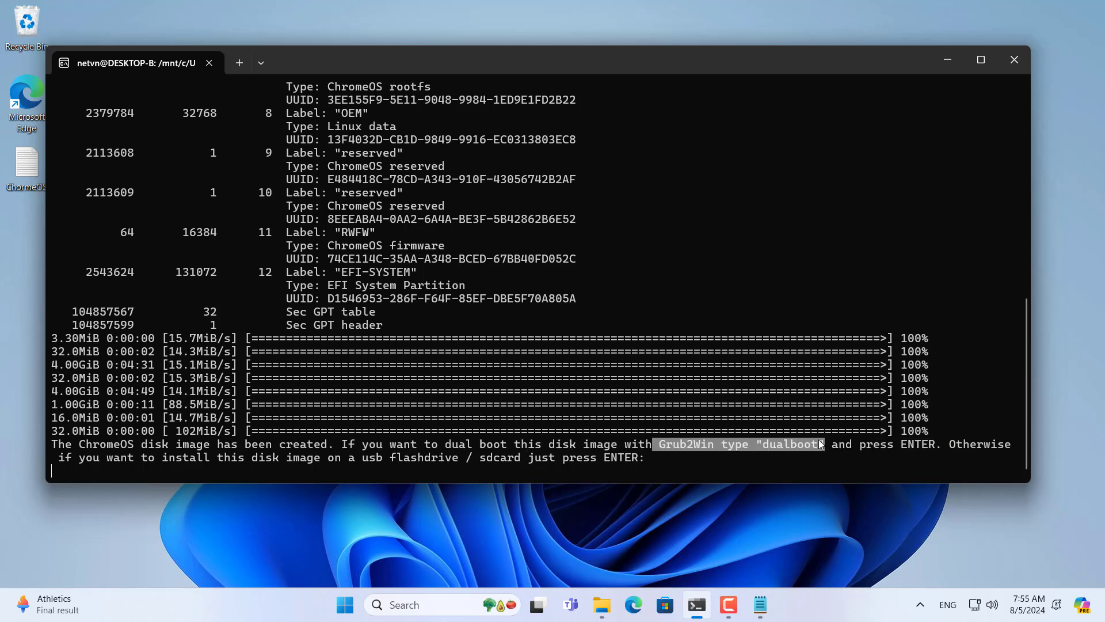
pyautogui.moveTo(821, 444); pyautogui.dragTo(821, 445)
pyautogui.rightClick(765, 448)
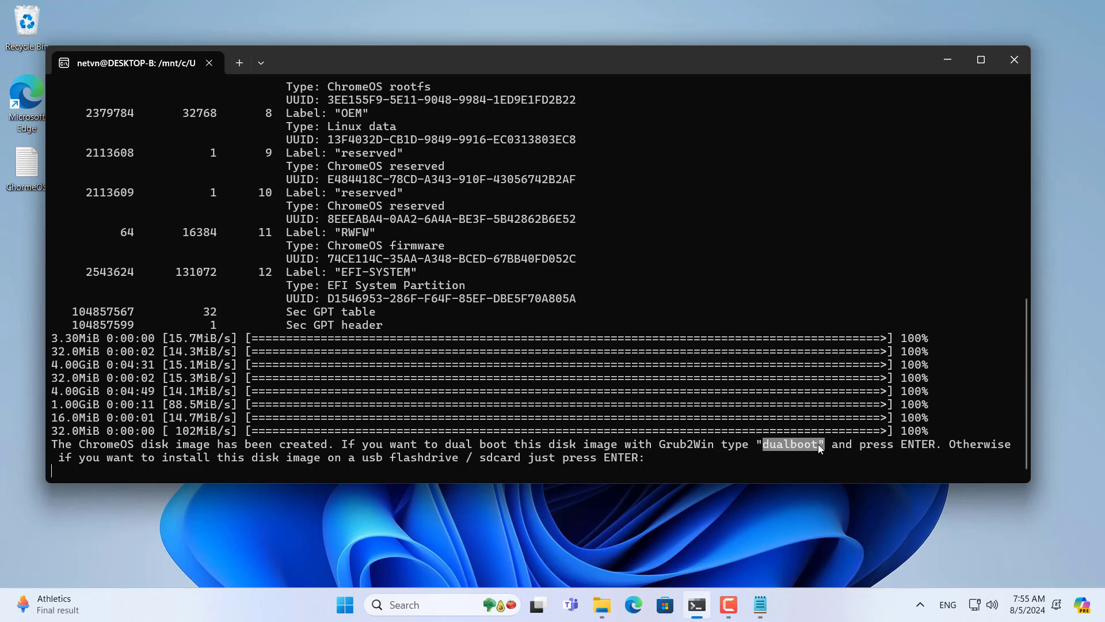
# Step: Answer 'dualboot' to generate D:\chromeos.img.grub.txt, then copy the word Grub2Win
pyautogui.hotkey('ctrl', 'c')
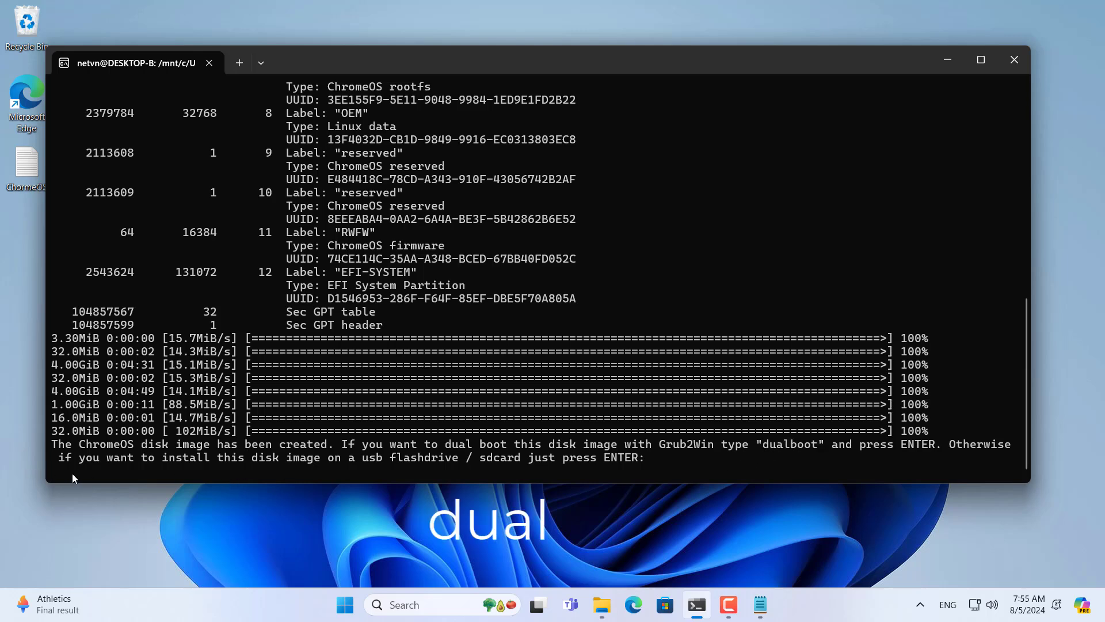
pyautogui.write('dualboot')
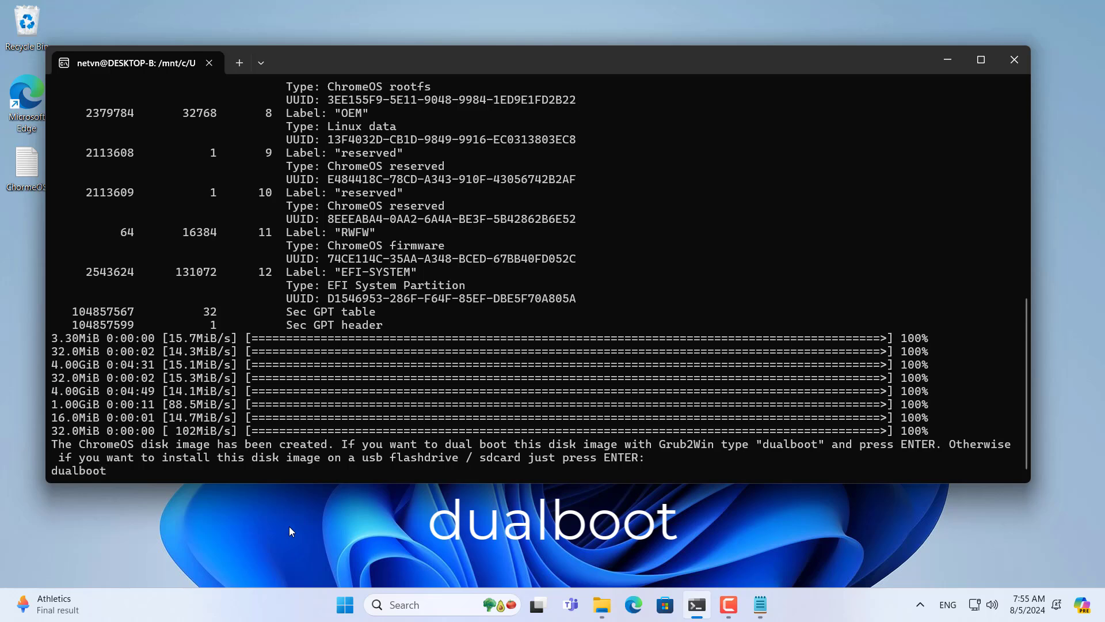
pyautogui.press('Return')
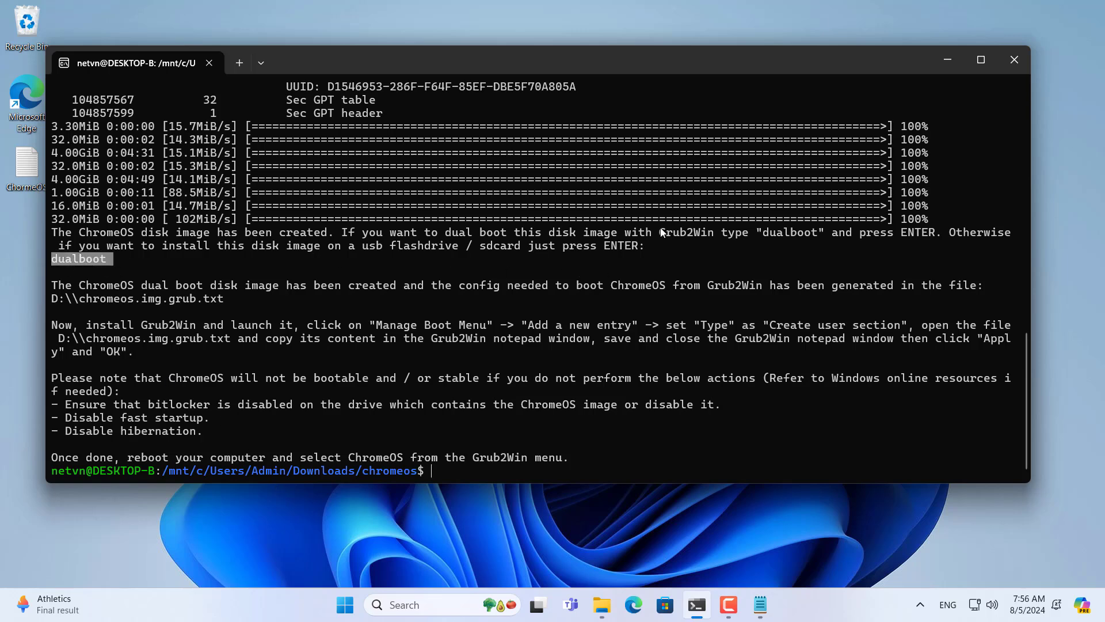
pyautogui.moveTo(660, 232); pyautogui.dragTo(704, 237)
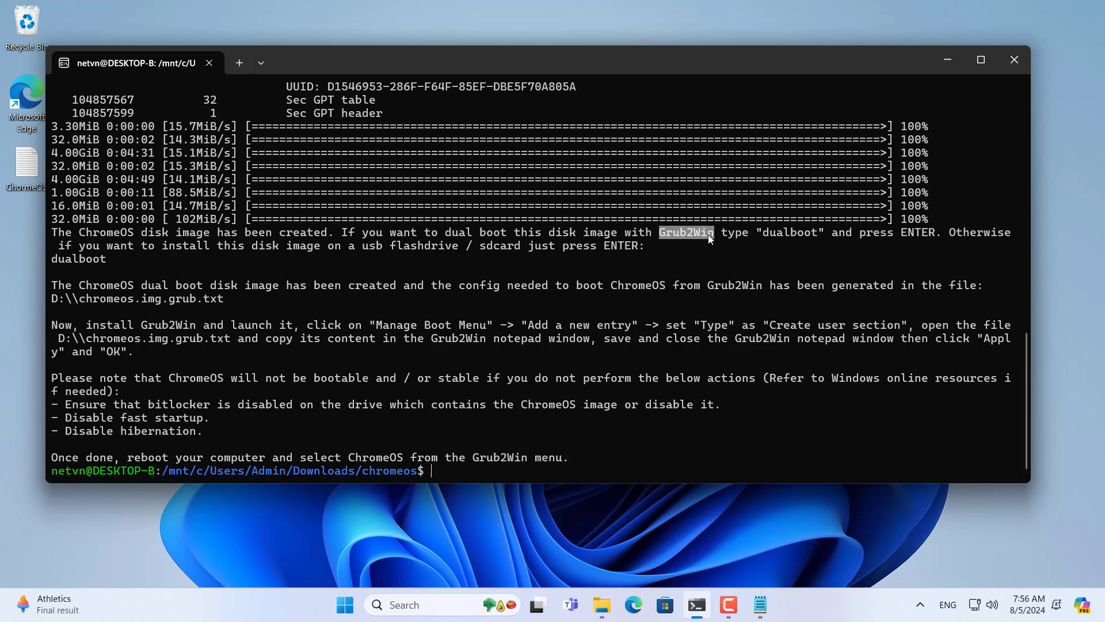
pyautogui.rightClick(708, 233)
# Step: Search 'Grub2Win download' in Edge and download grub2win.zip from the SourceForge result
pyautogui.click(952, 60)
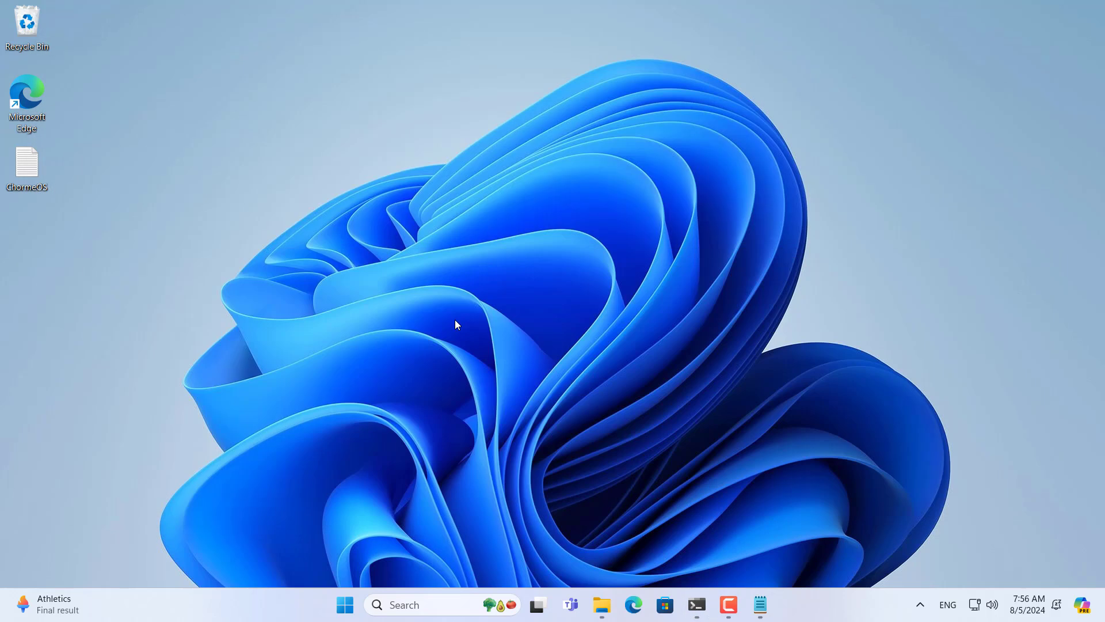
pyautogui.click(633, 602)
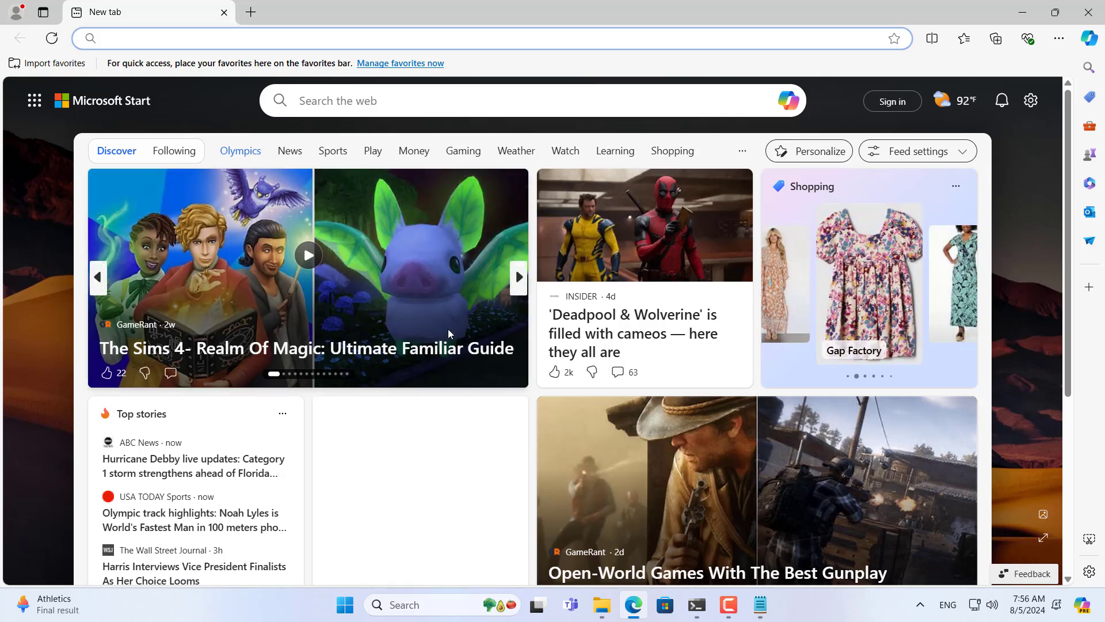
pyautogui.rightClick(208, 34)
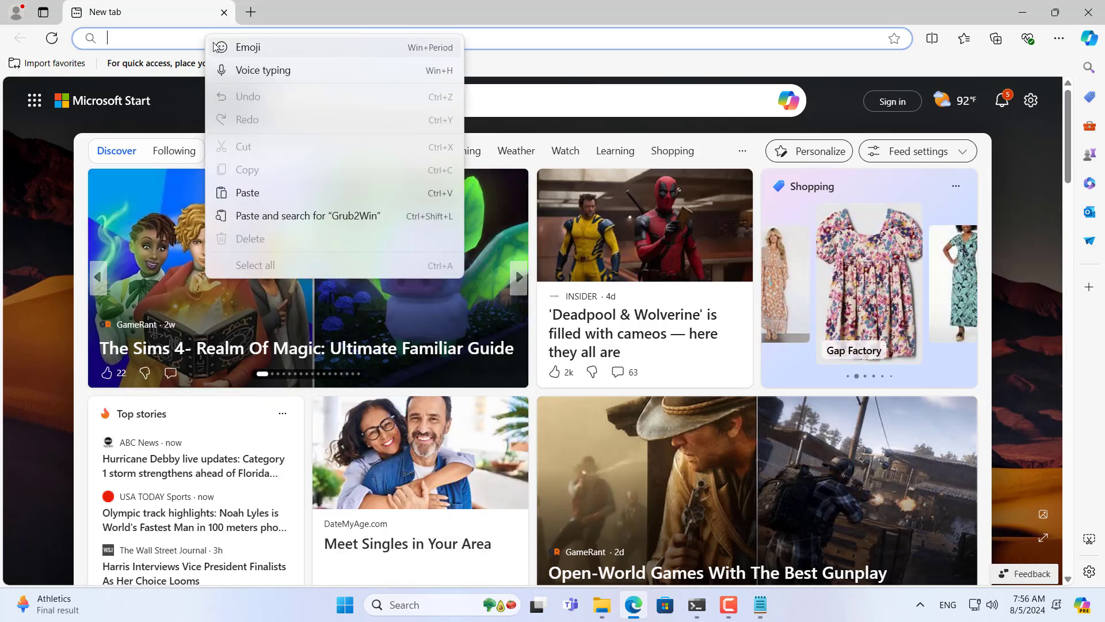
pyautogui.click(269, 193)
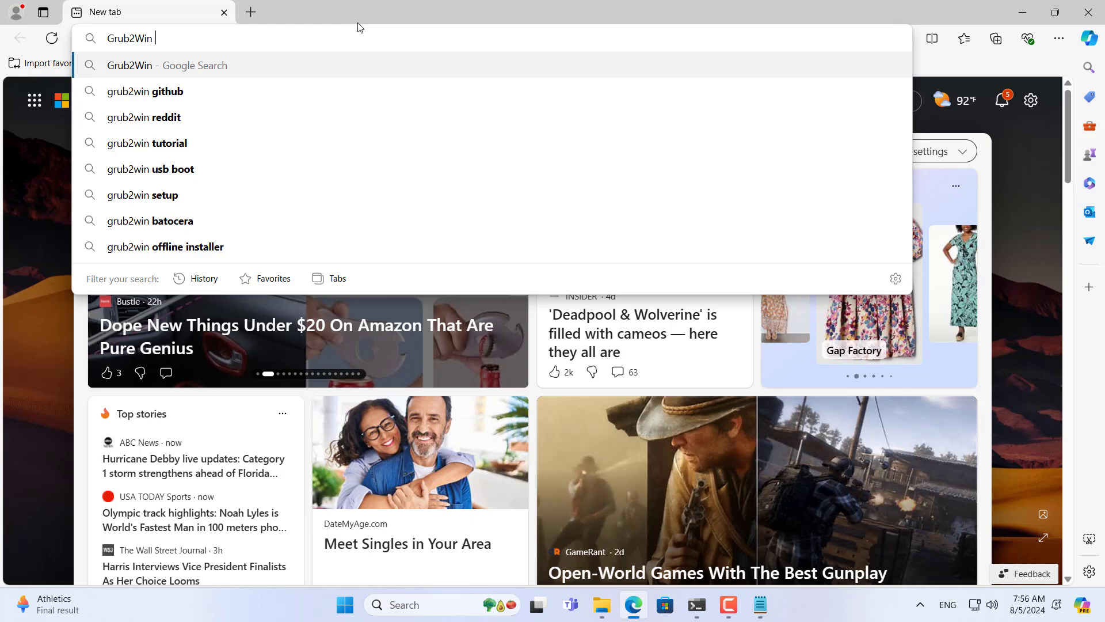
pyautogui.write('download')
pyautogui.press('Return')
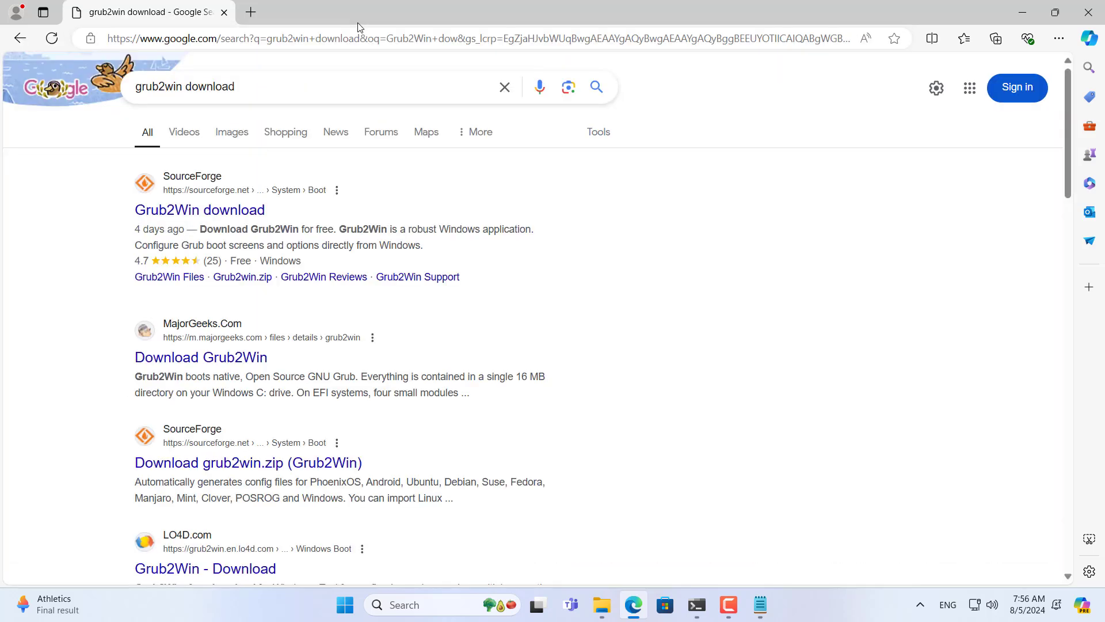
pyautogui.click(208, 215)
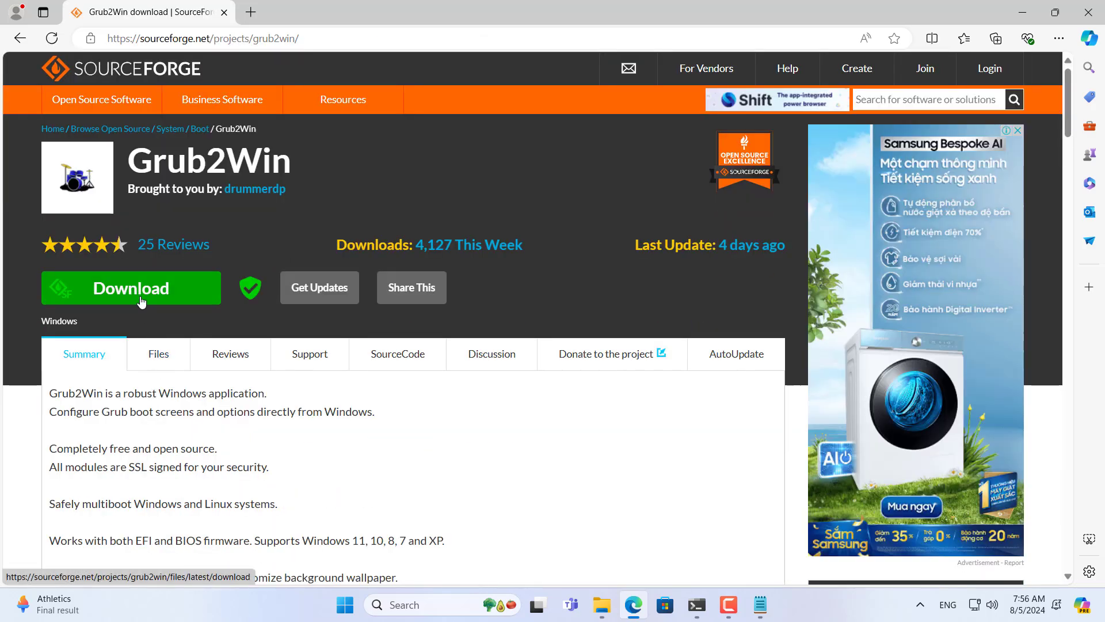
pyautogui.click(141, 300)
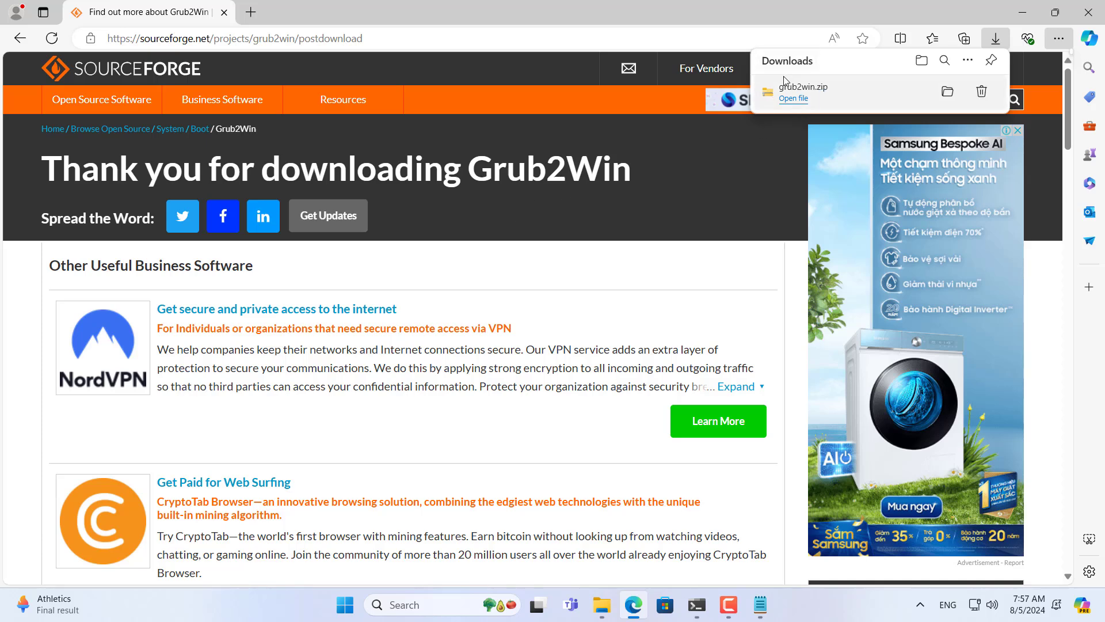
# Step: Open the downloaded grub2win folder and run G2WInstall
pyautogui.click(948, 91)
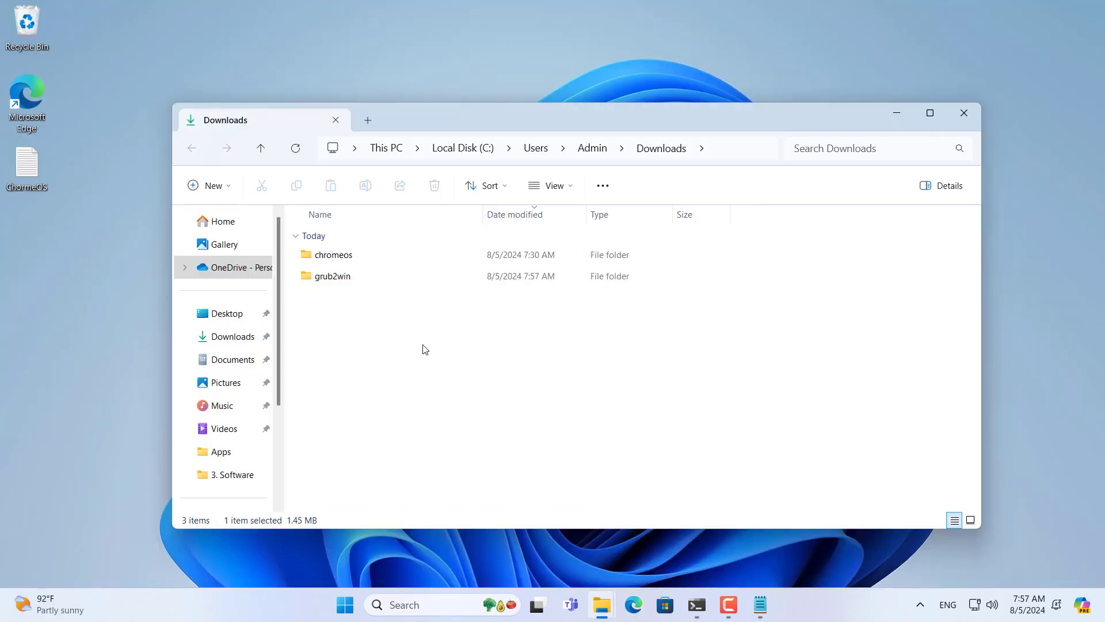
pyautogui.click(337, 282)
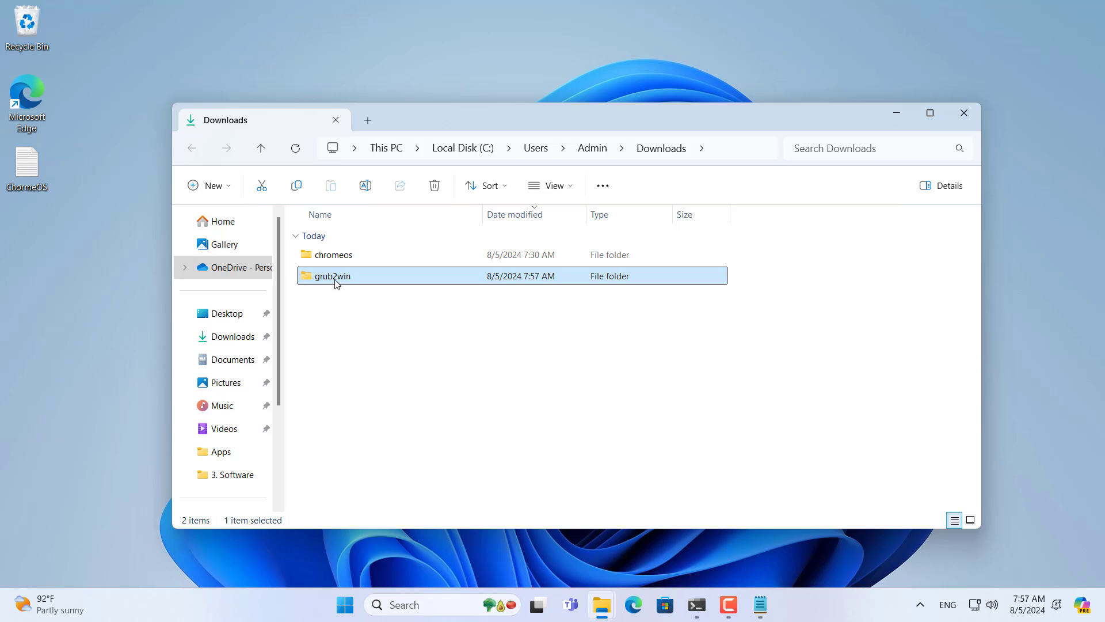
pyautogui.doubleClick(337, 282)
pyautogui.click(336, 257)
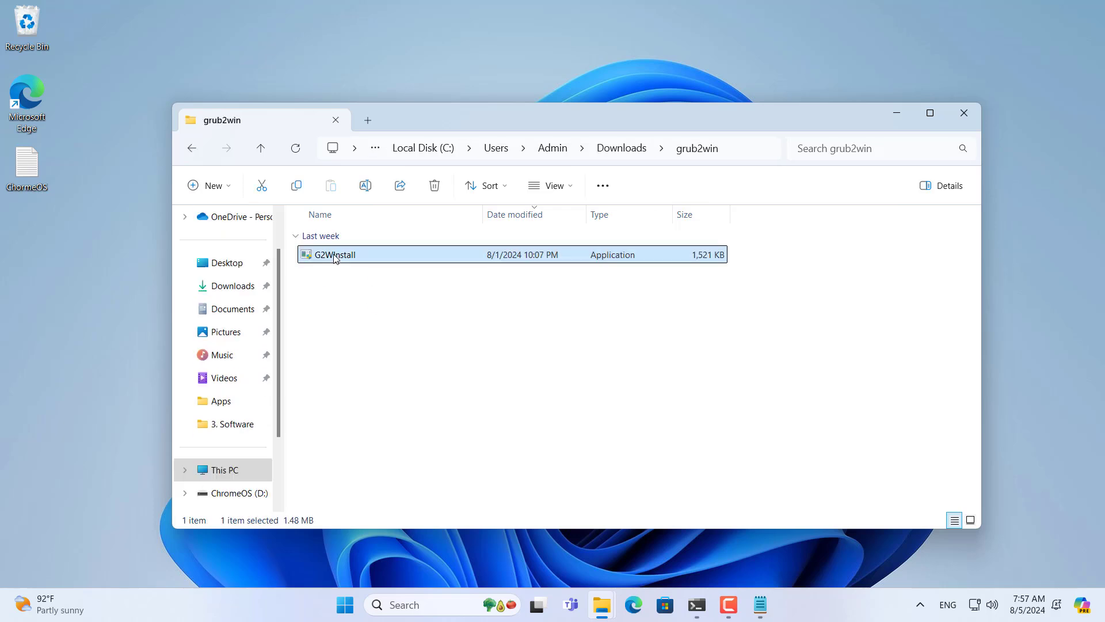
pyautogui.doubleClick(334, 255)
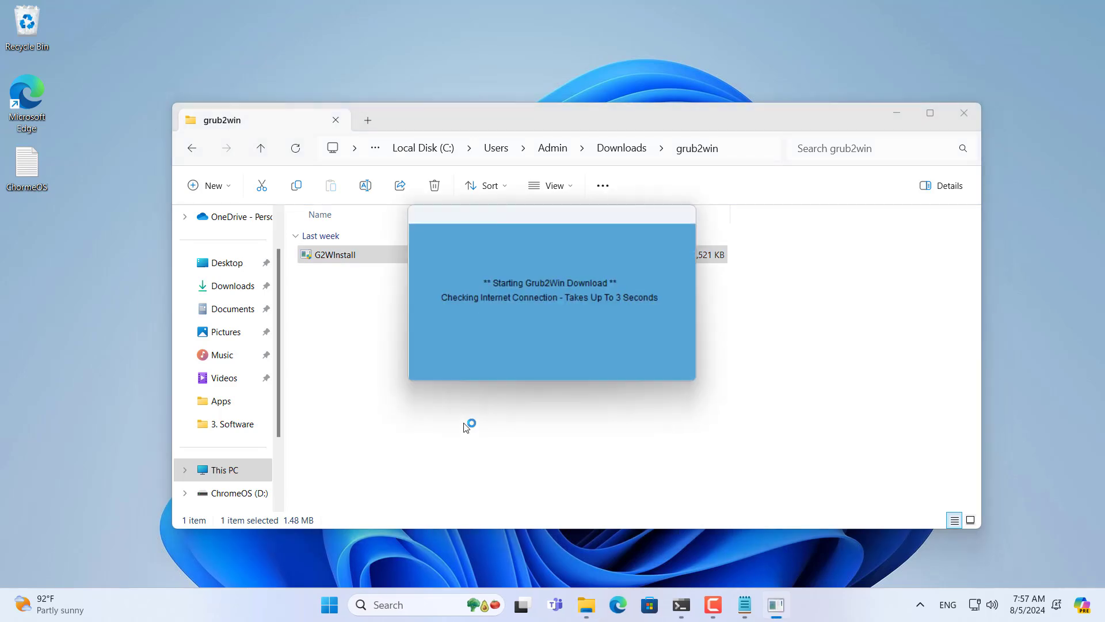
# Step: Install Grub2Win on drive C: with the GNU Grub modules and open its boot menu configuration
pyautogui.click(965, 115)
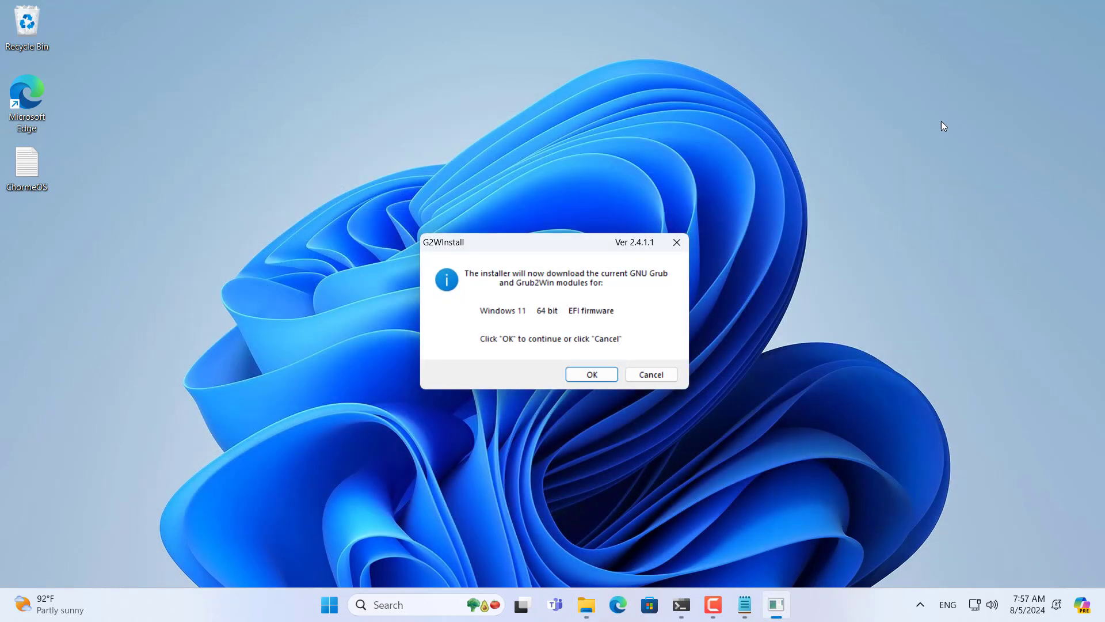
pyautogui.click(585, 375)
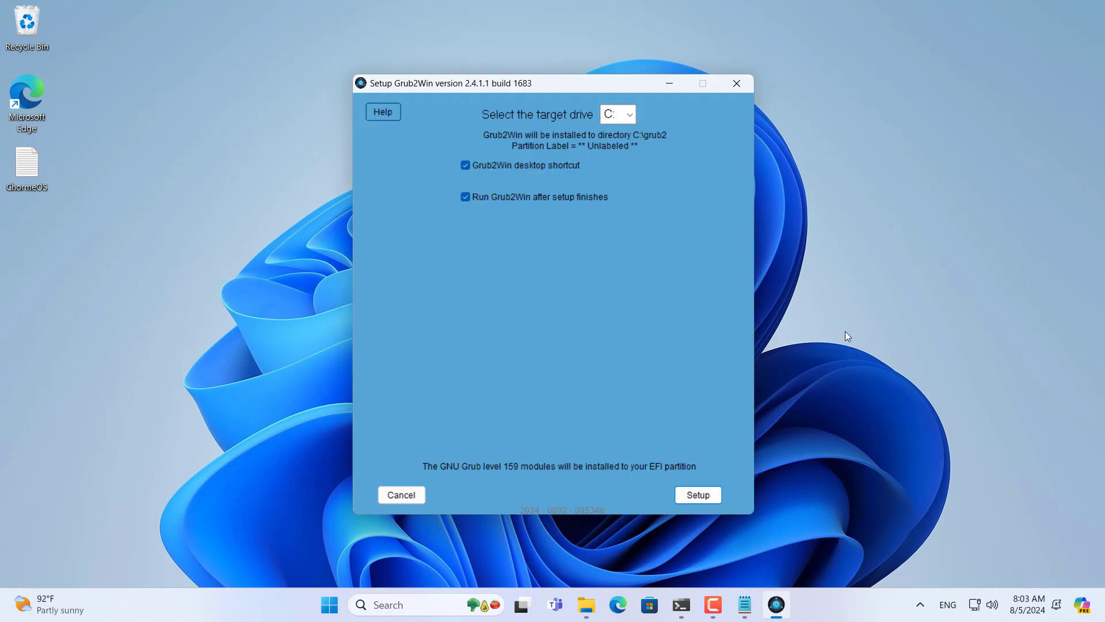
pyautogui.click(631, 113)
pyautogui.click(625, 133)
pyautogui.click(698, 495)
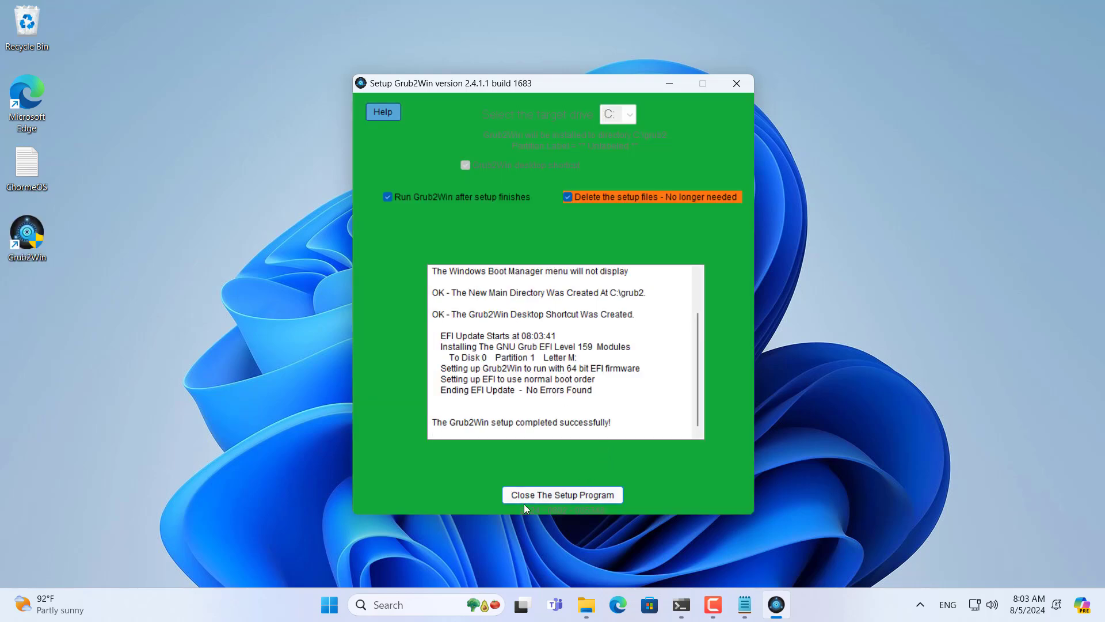
pyautogui.click(558, 493)
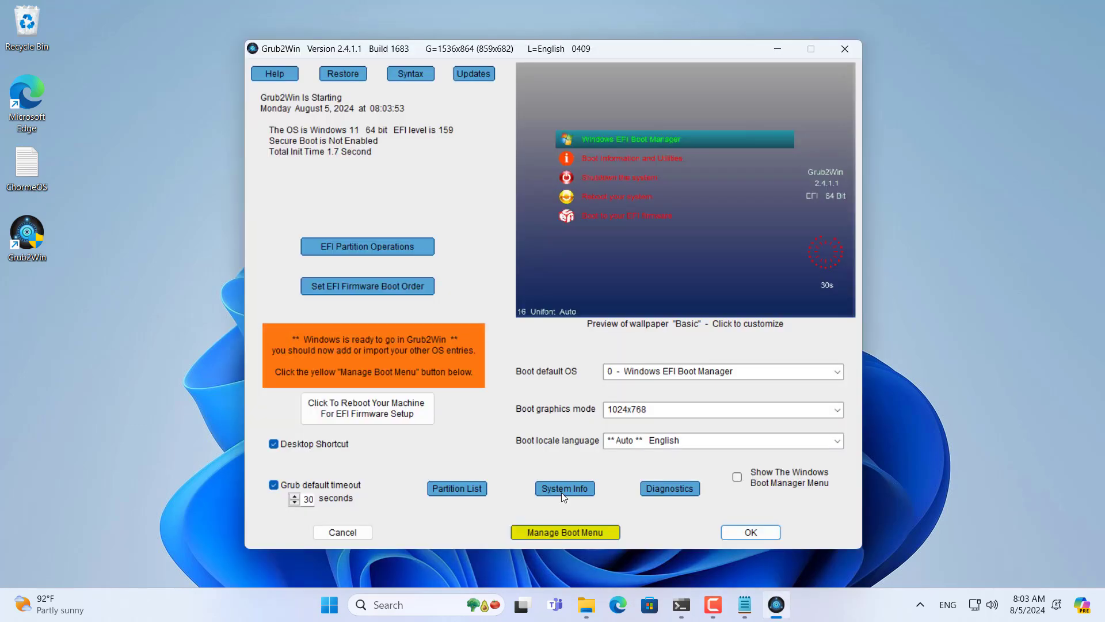
pyautogui.click(578, 530)
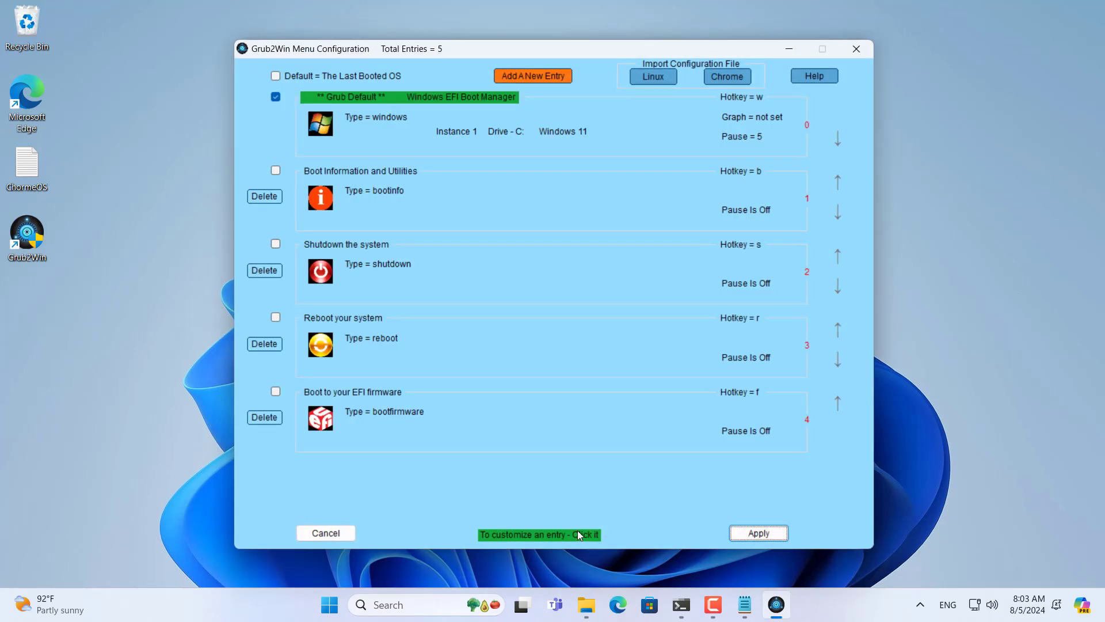
# Step: Add a new boot menu entry with type 'create user section'
pyautogui.click(682, 605)
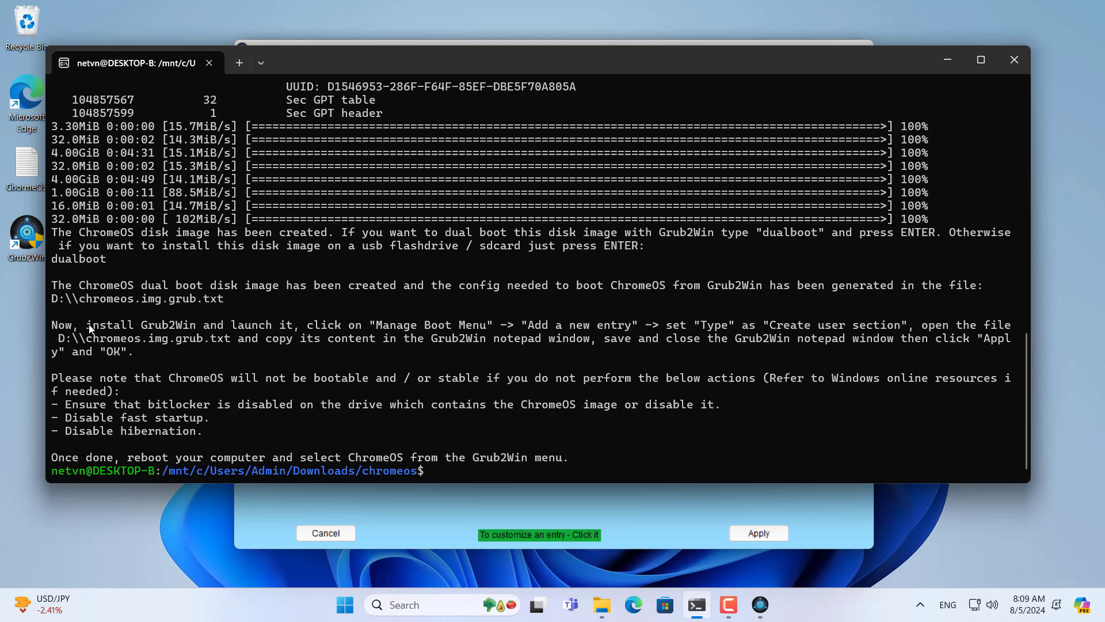
pyautogui.moveTo(89, 328); pyautogui.dragTo(900, 331)
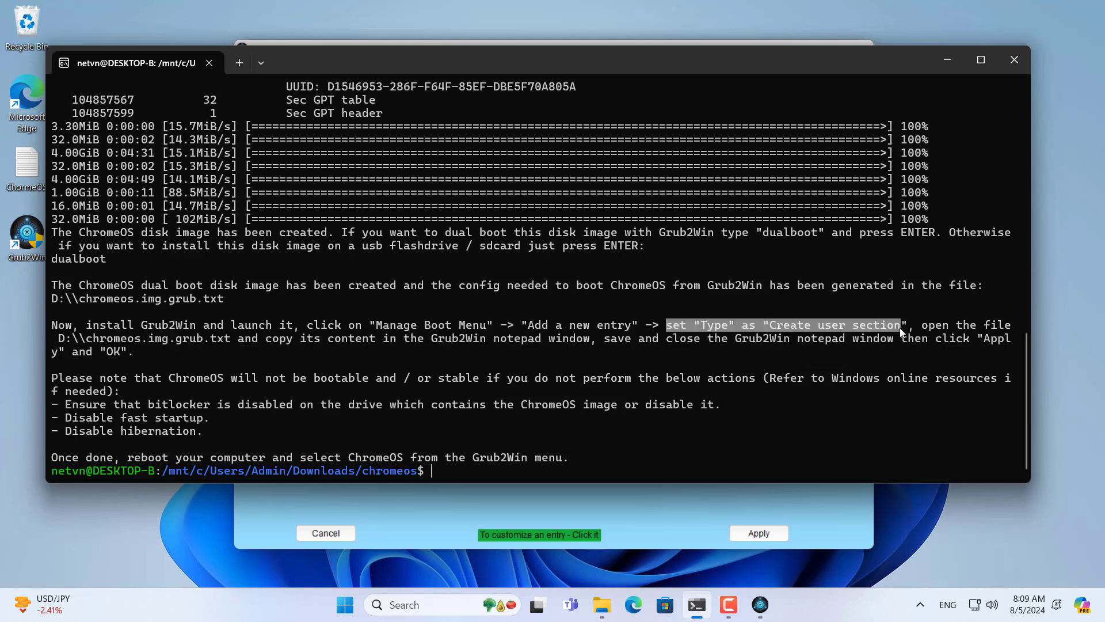
pyautogui.moveTo(59, 339); pyautogui.dragTo(228, 341)
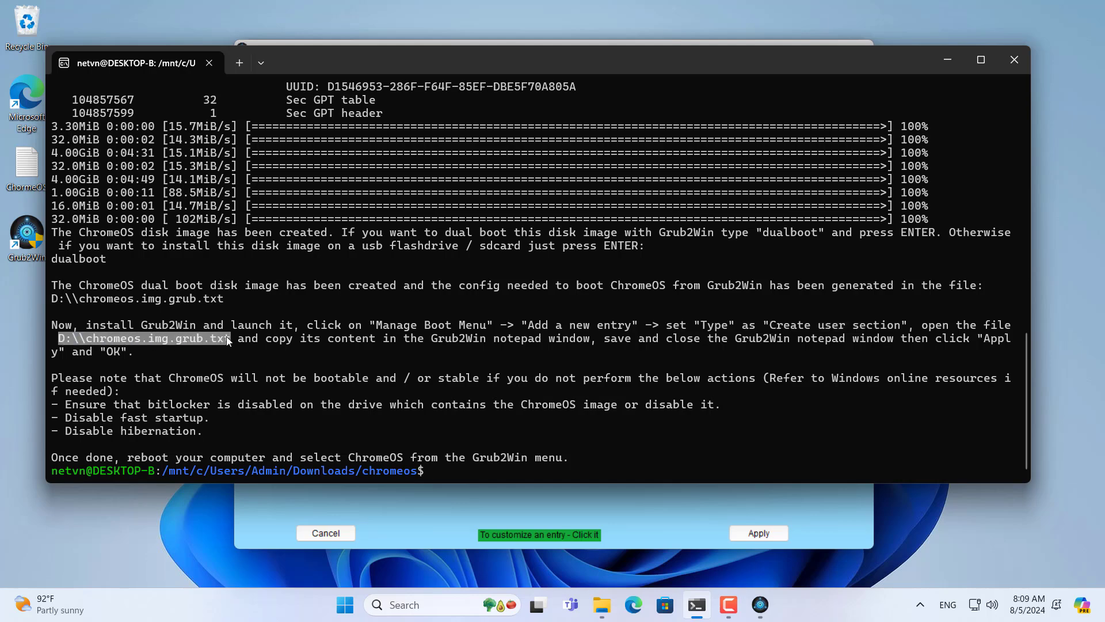
pyautogui.click(945, 58)
pyautogui.click(533, 76)
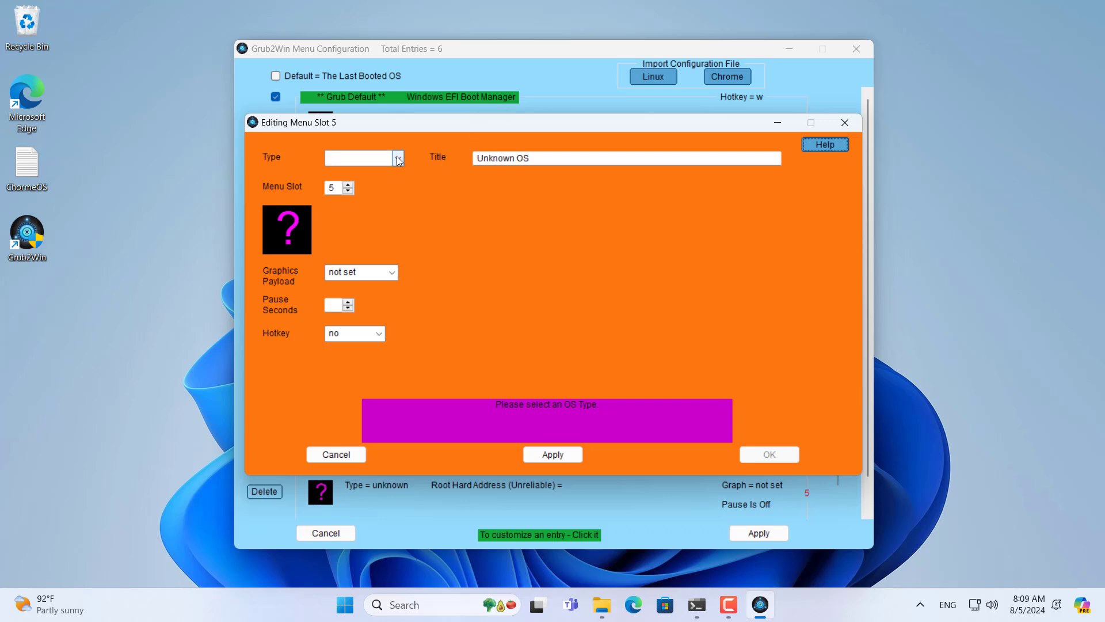
pyautogui.click(398, 159)
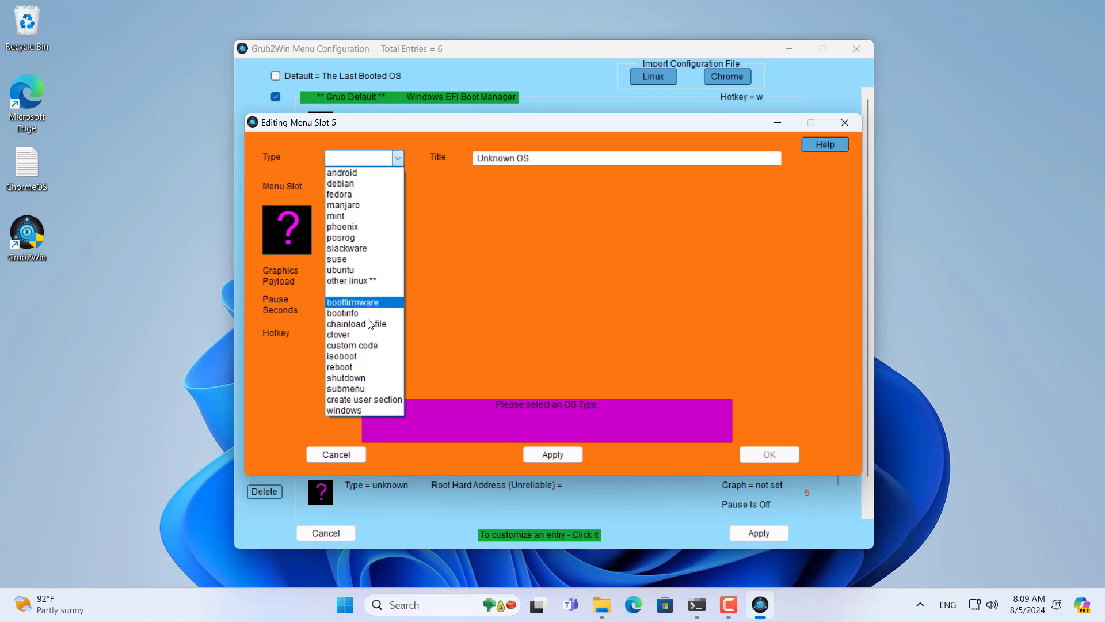
pyautogui.click(368, 399)
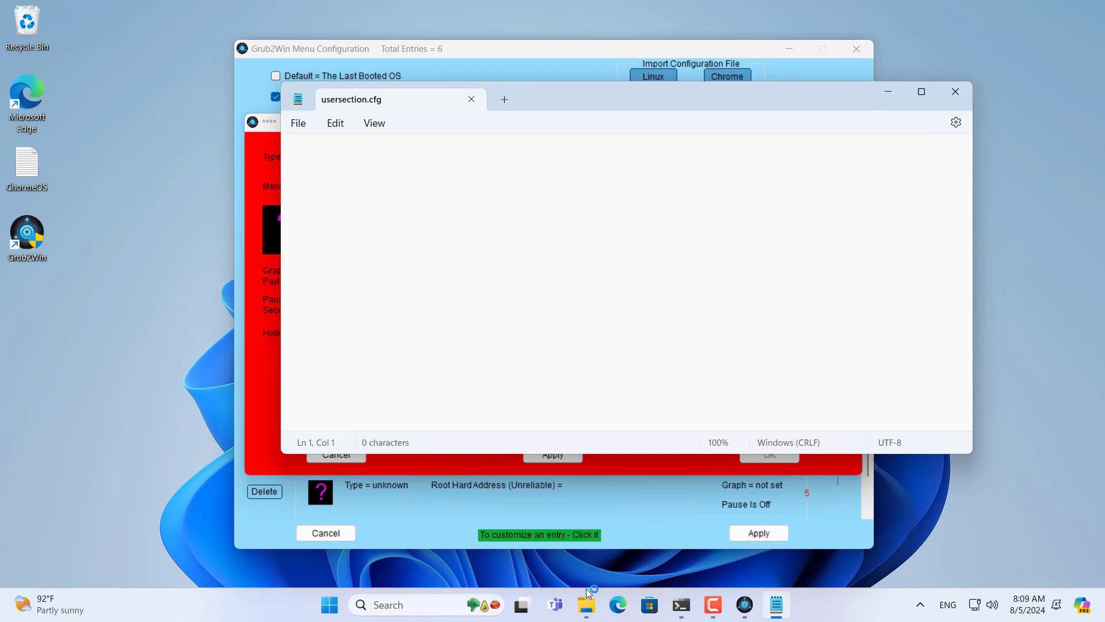
# Step: Copy all the text from D:\chromeos.img.grub.txt and close that file
pyautogui.click(586, 604)
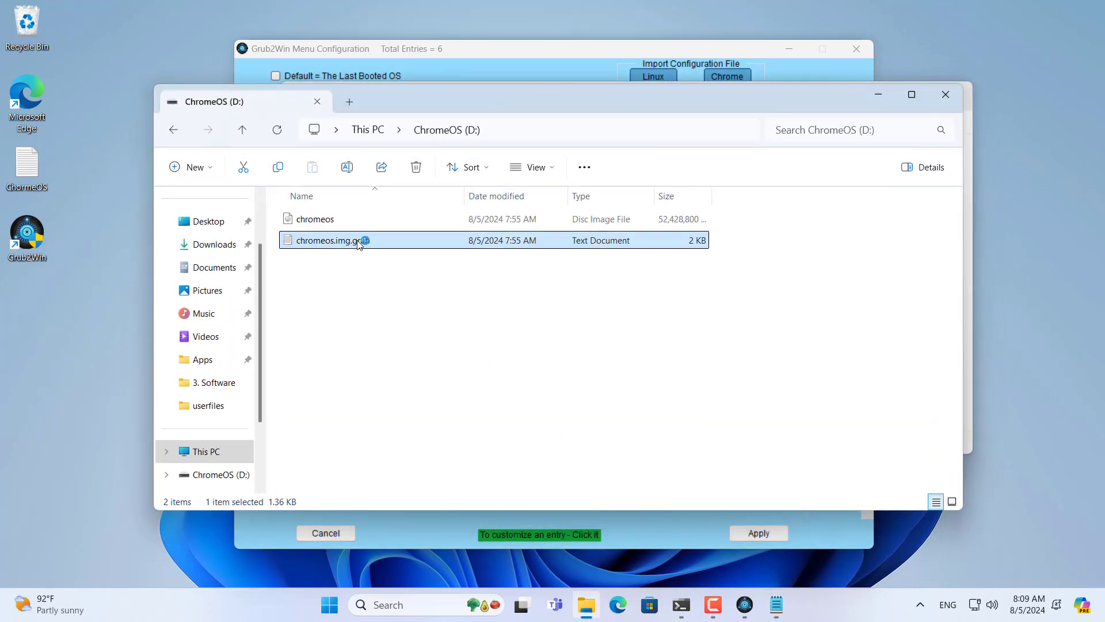
pyautogui.doubleClick(357, 244)
pyautogui.click(363, 166)
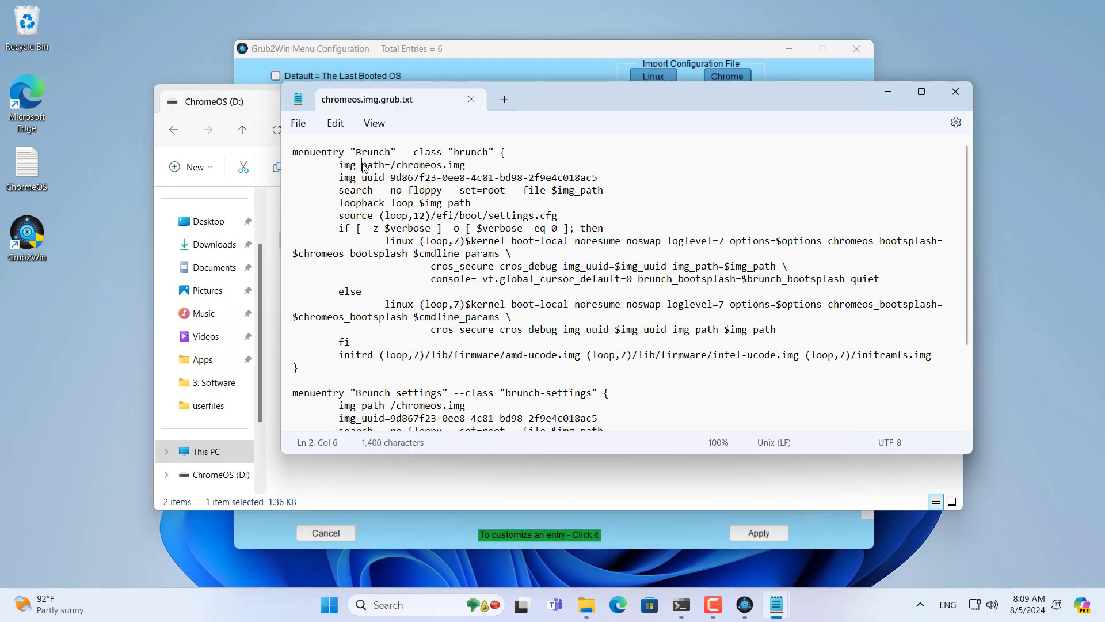
pyautogui.hotkey('ctrl', 'a')
pyautogui.rightClick(363, 165)
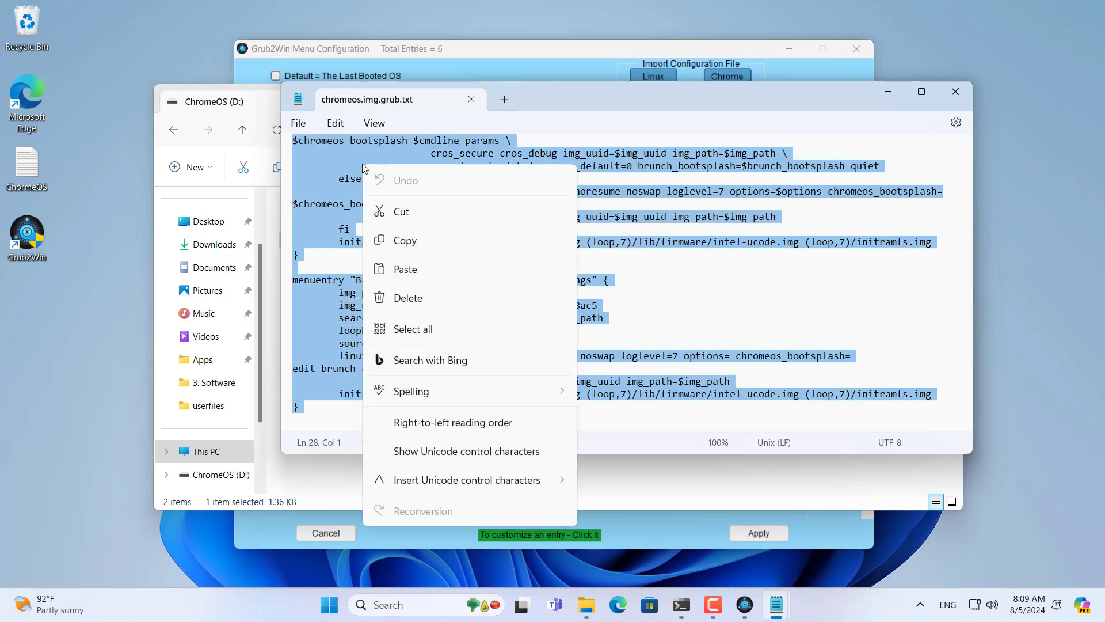
pyautogui.click(405, 241)
pyautogui.click(470, 101)
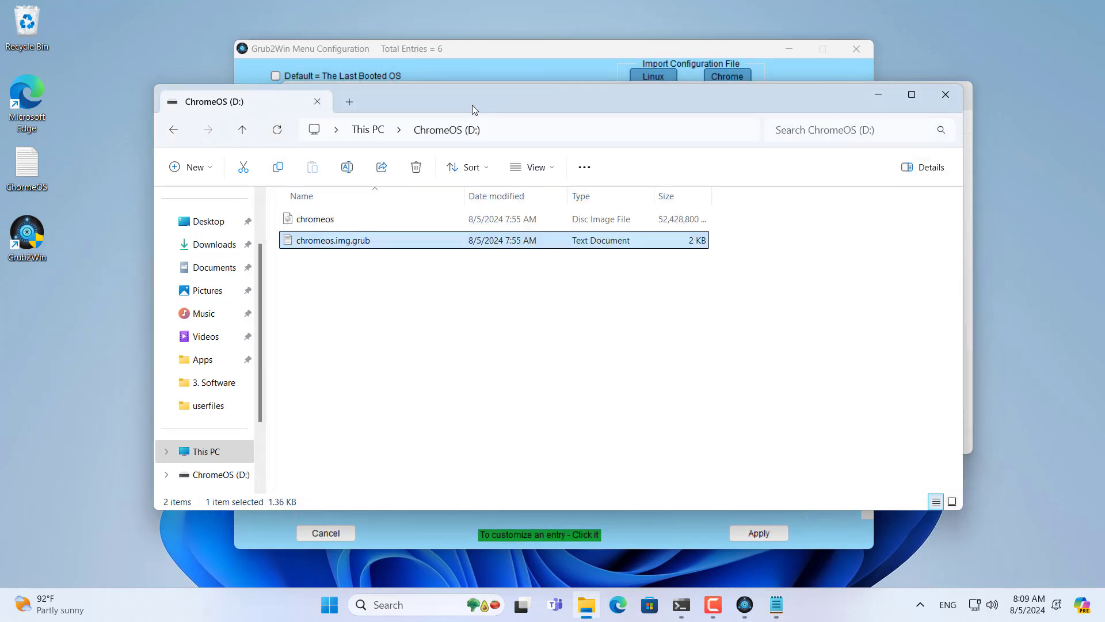
# Step: Paste the config into usersection.cfg, save it, and close Notepad
pyautogui.rightClick(404, 154)
pyautogui.click(463, 280)
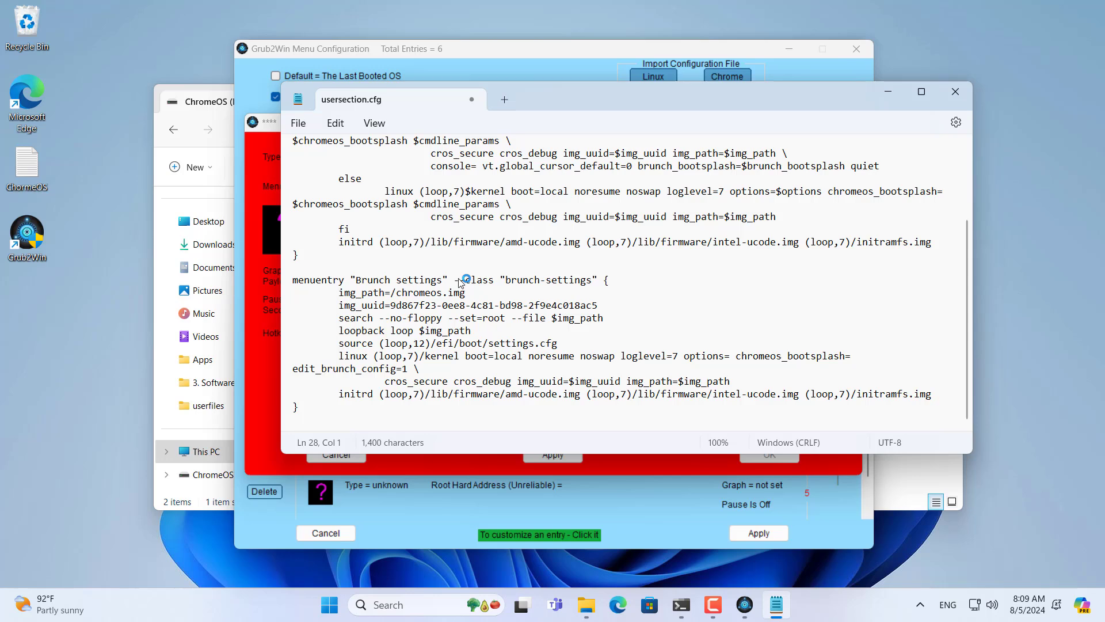
pyautogui.click(300, 123)
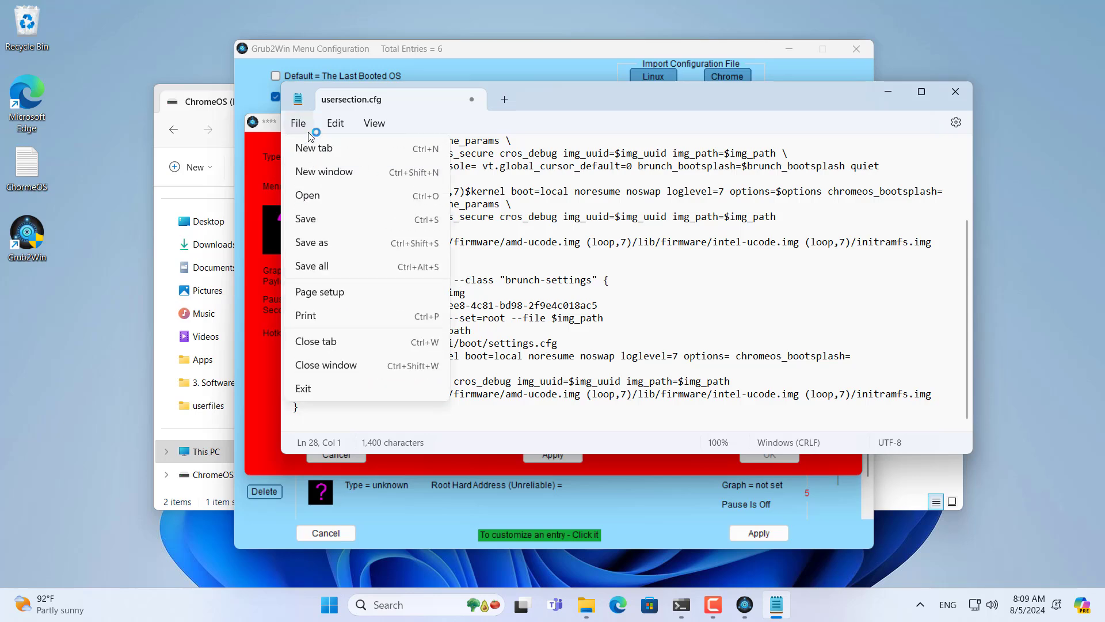
pyautogui.click(333, 217)
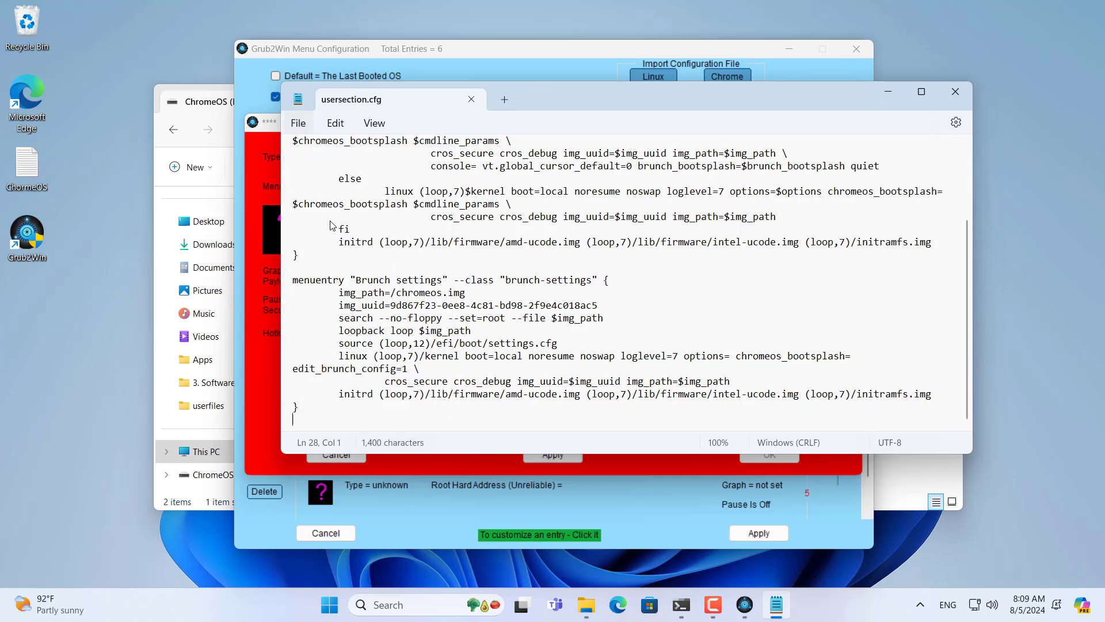
pyautogui.click(955, 97)
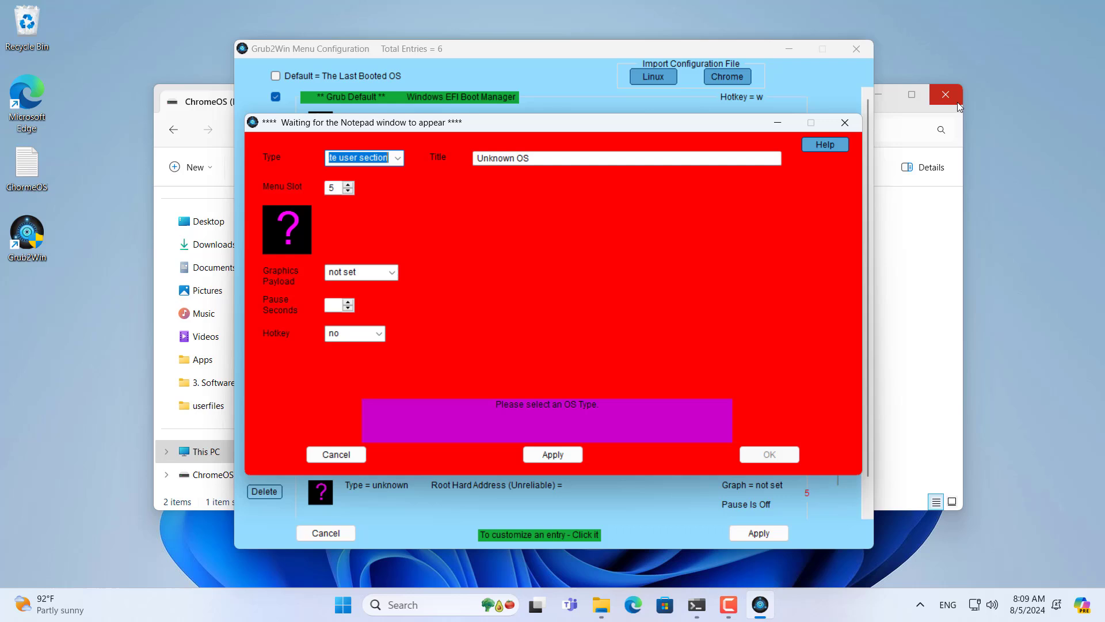
# Step: Apply the user section entry, then dismiss the double-quotes warning and the syntax check results
pyautogui.click(574, 454)
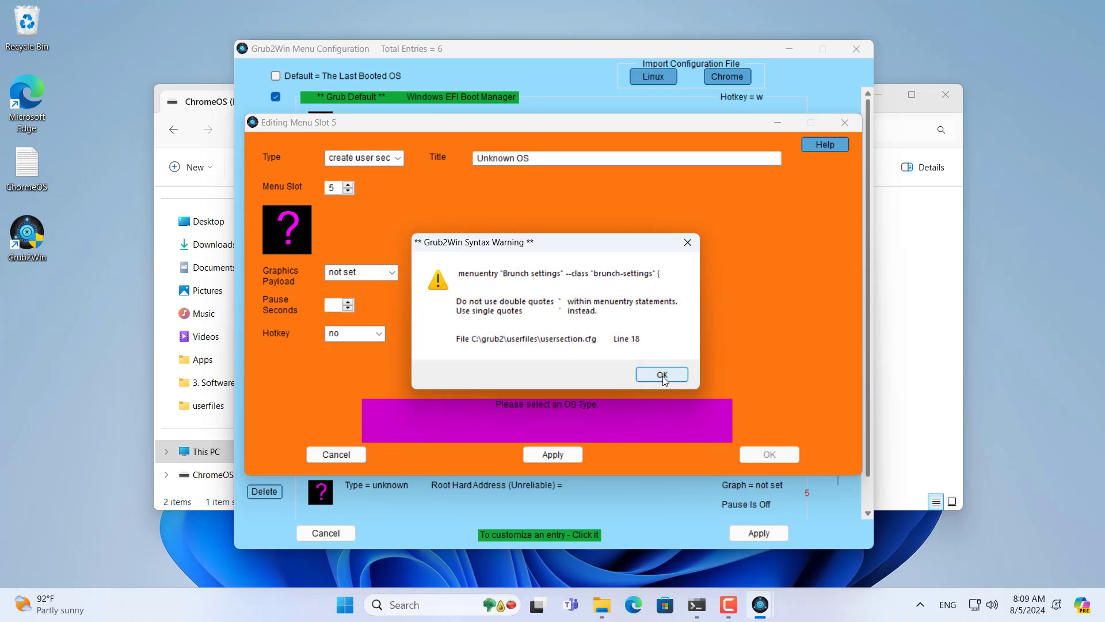
pyautogui.click(661, 375)
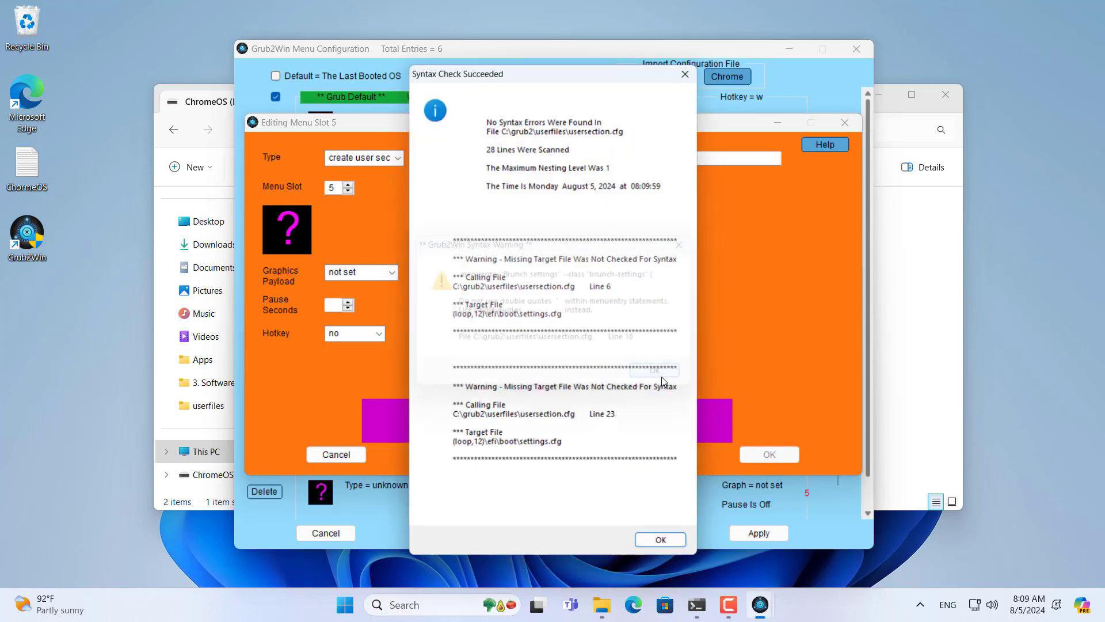
pyautogui.click(663, 545)
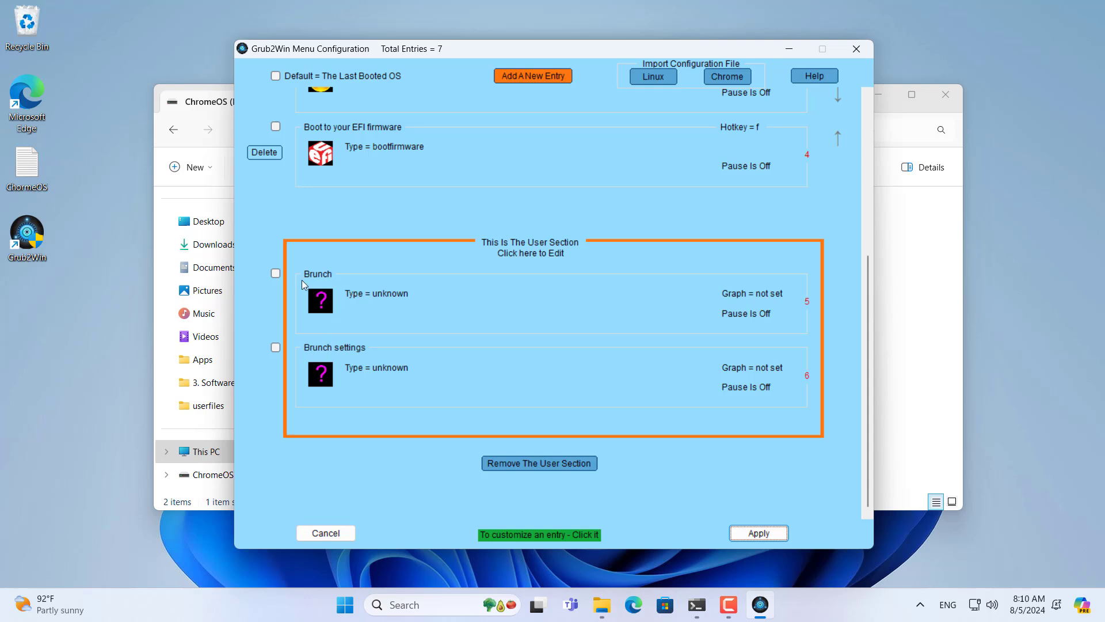
# Step: Set Brunch as the default boot entry and apply the Grub2Win boot menu changes
pyautogui.click(276, 272)
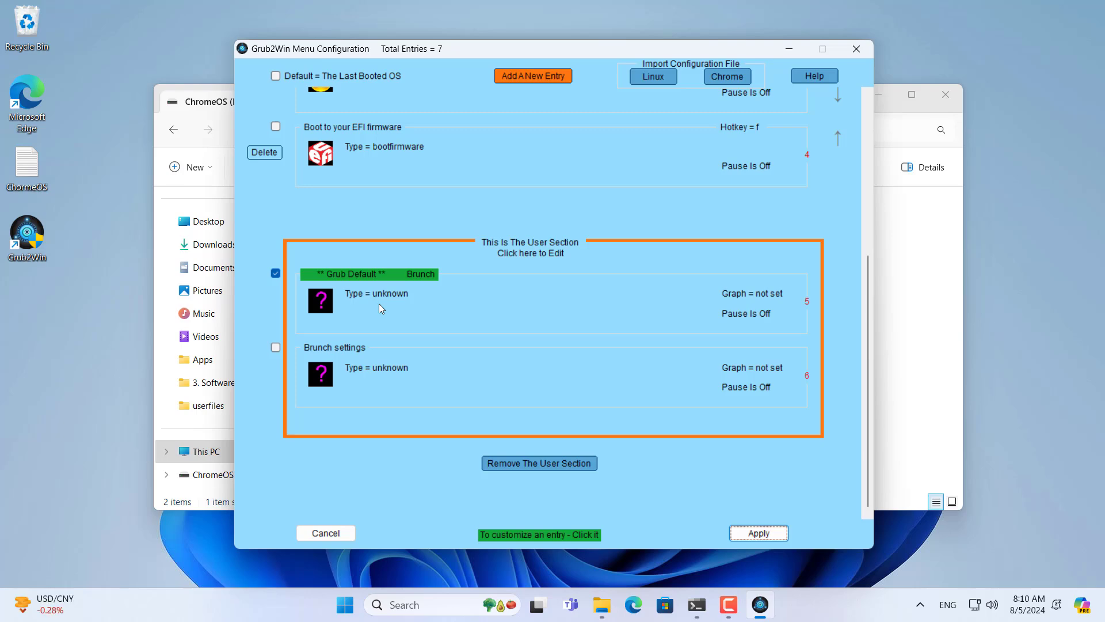
pyautogui.click(762, 532)
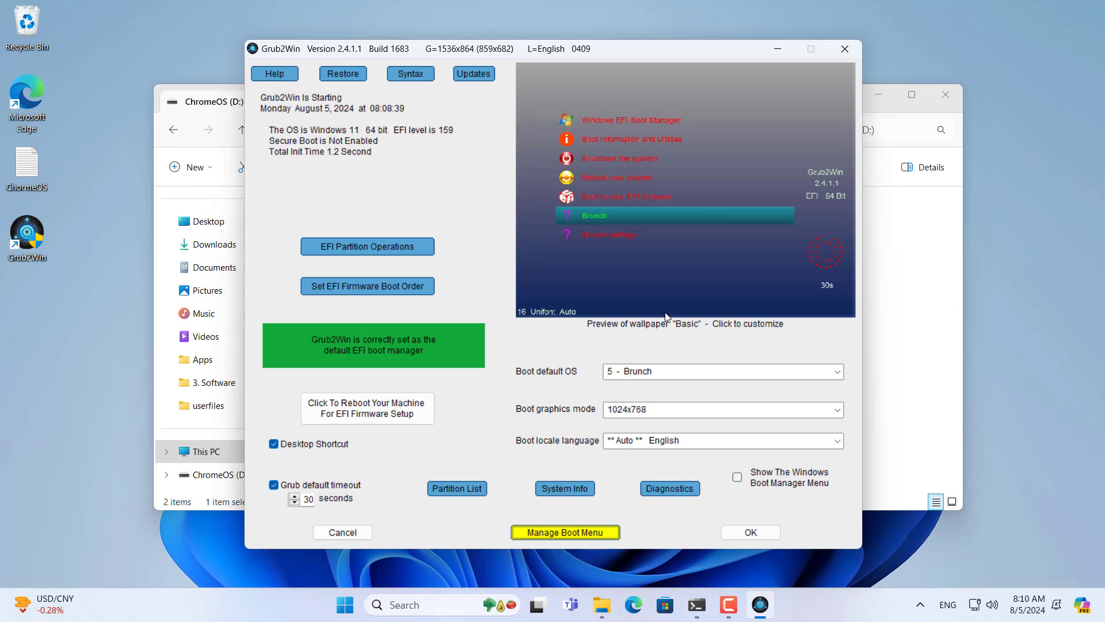
pyautogui.click(750, 532)
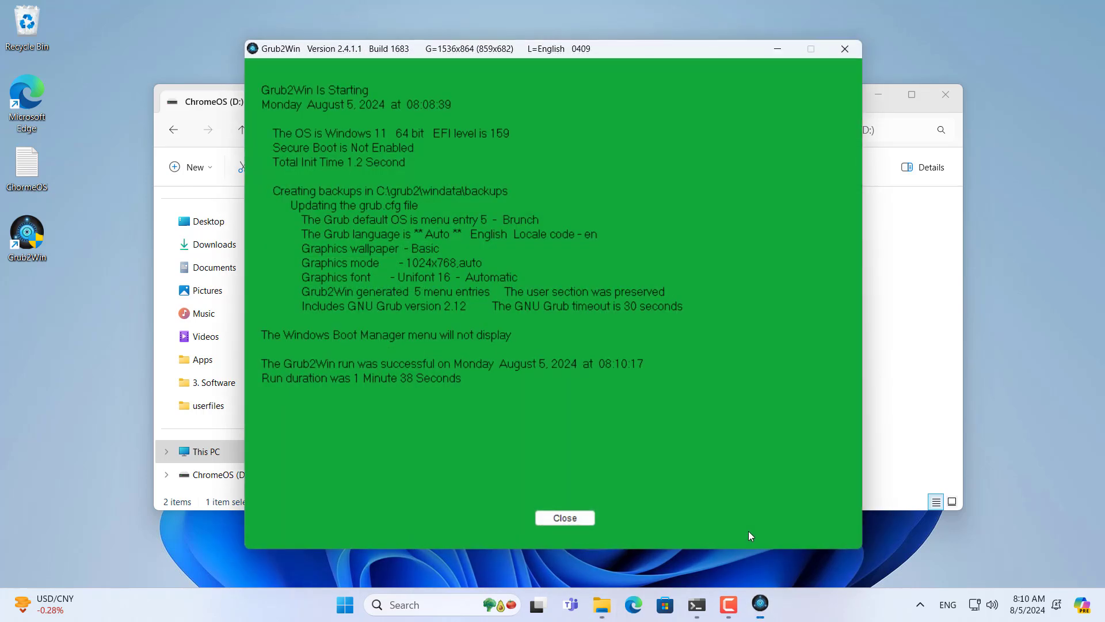
pyautogui.click(581, 513)
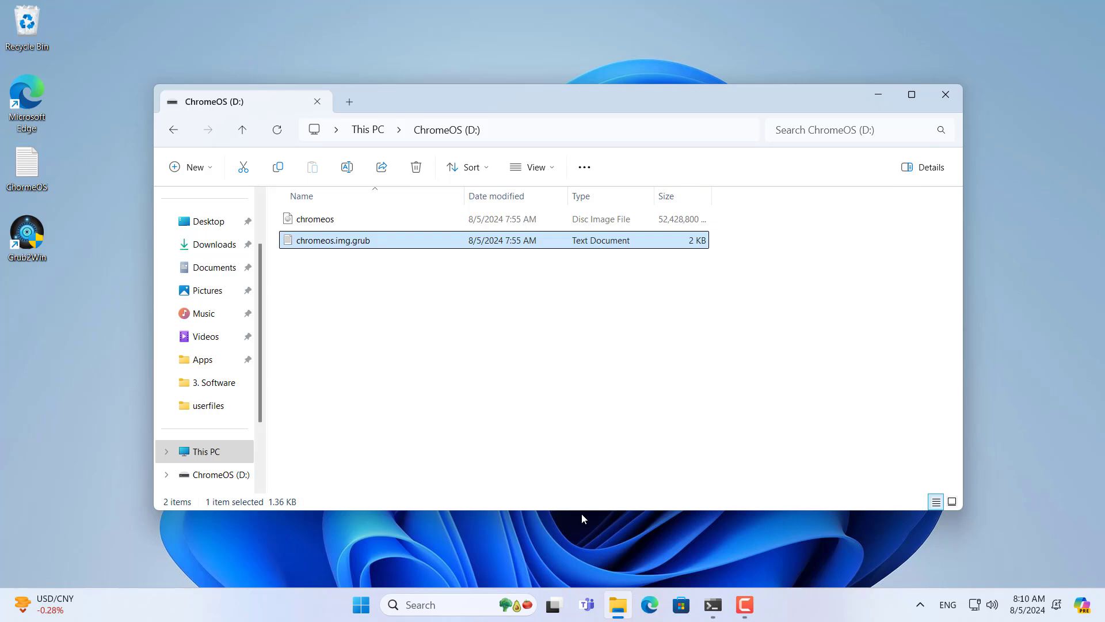
# Step: Close the ChromeOS drive window and the terminal
pyautogui.click(952, 98)
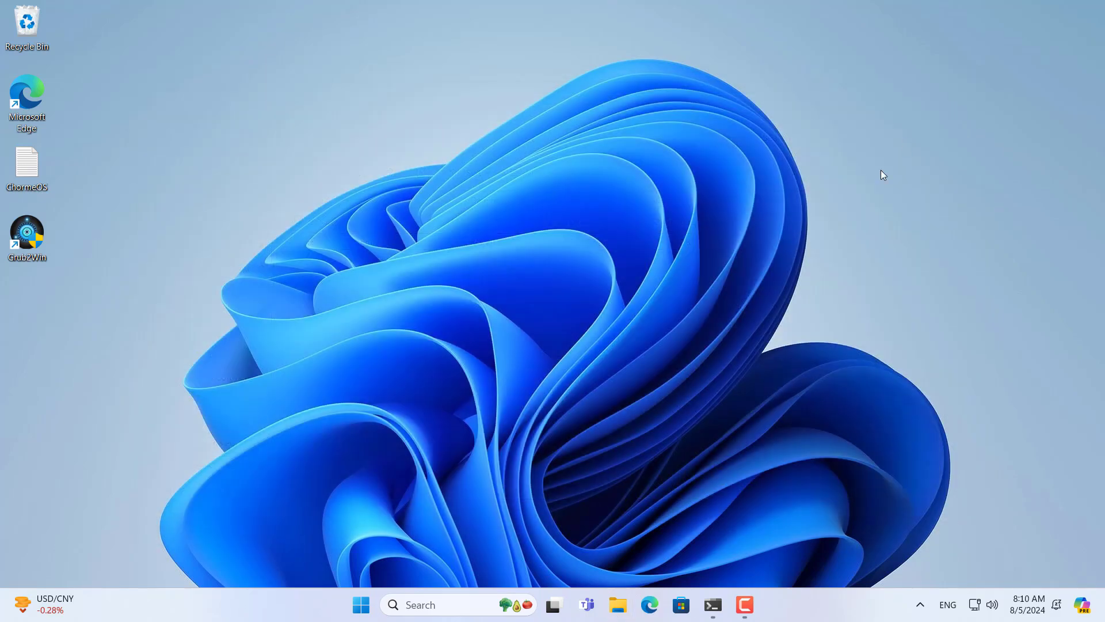
pyautogui.click(722, 614)
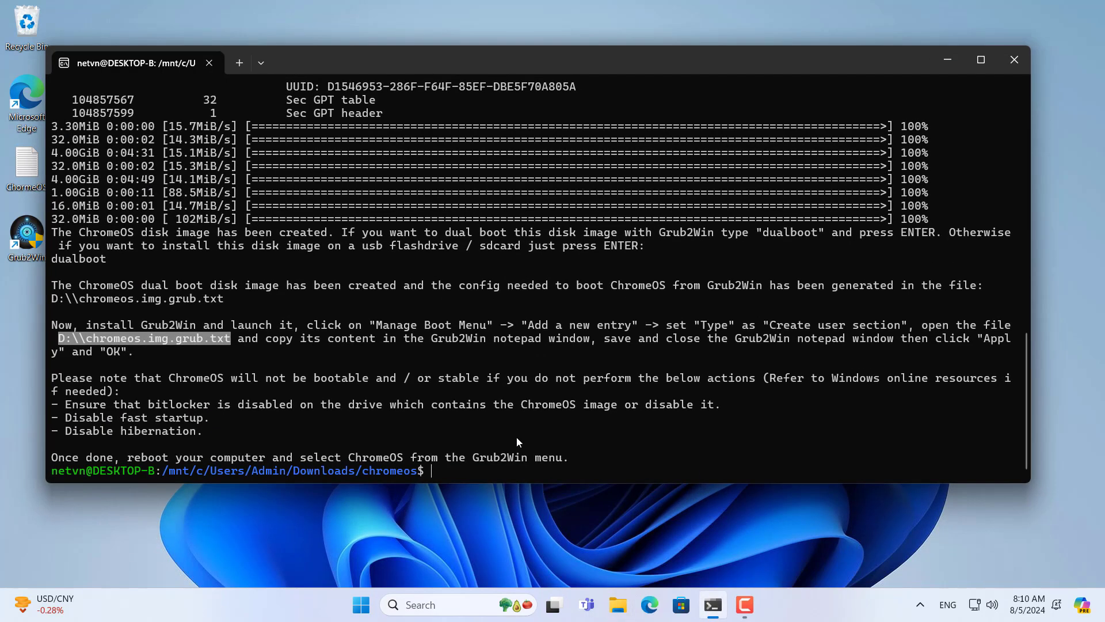
pyautogui.click(1019, 60)
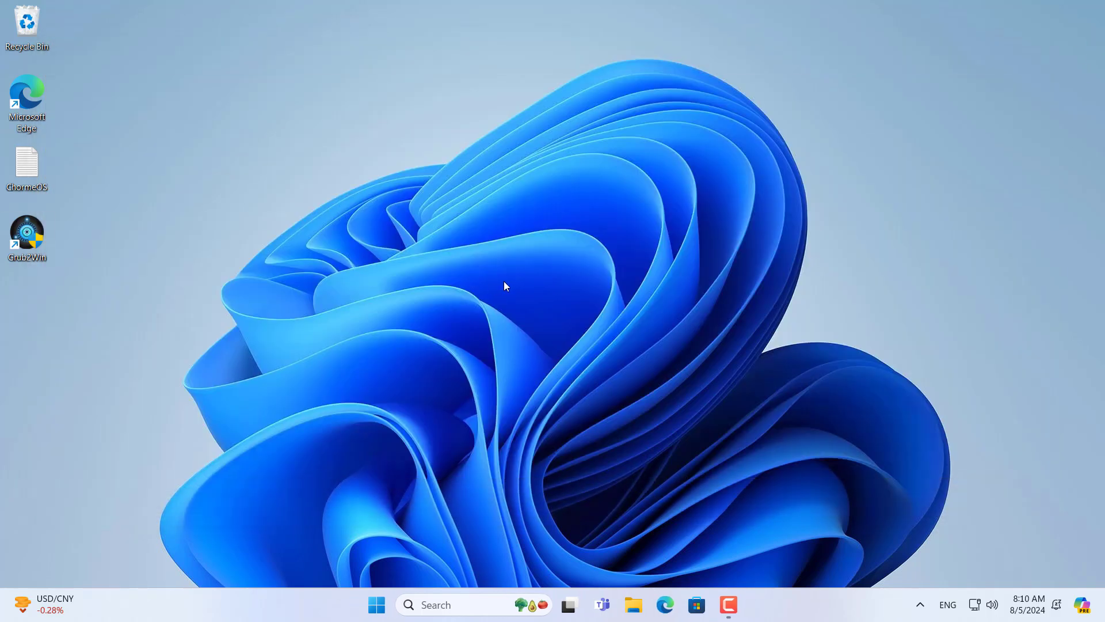
# Step: Restart Windows 11 from the Start menu power options
pyautogui.click(377, 604)
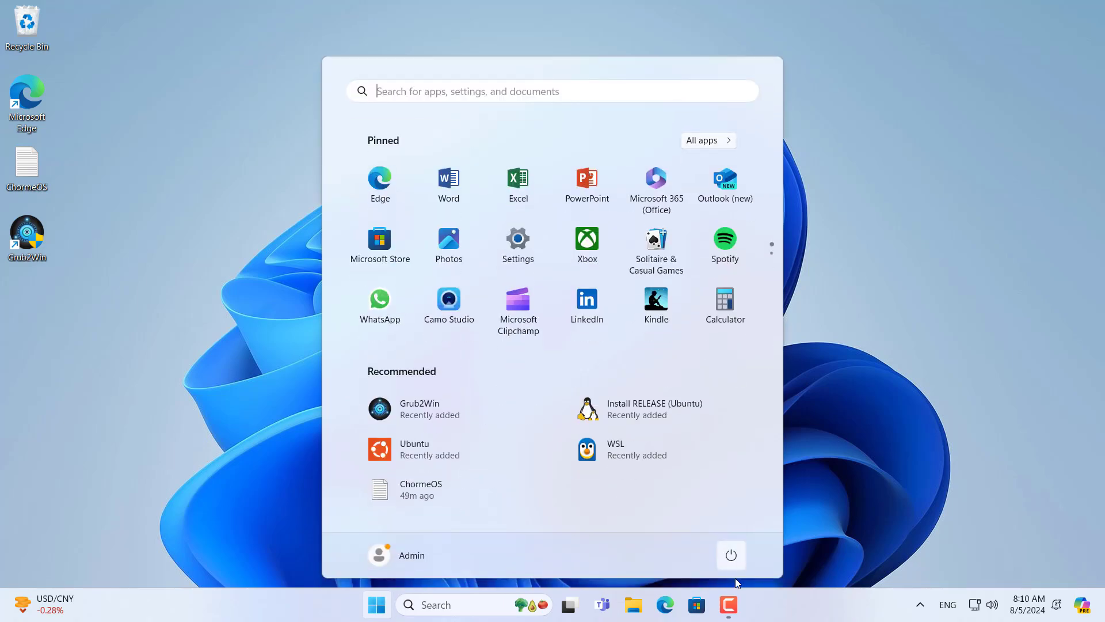
pyautogui.click(731, 555)
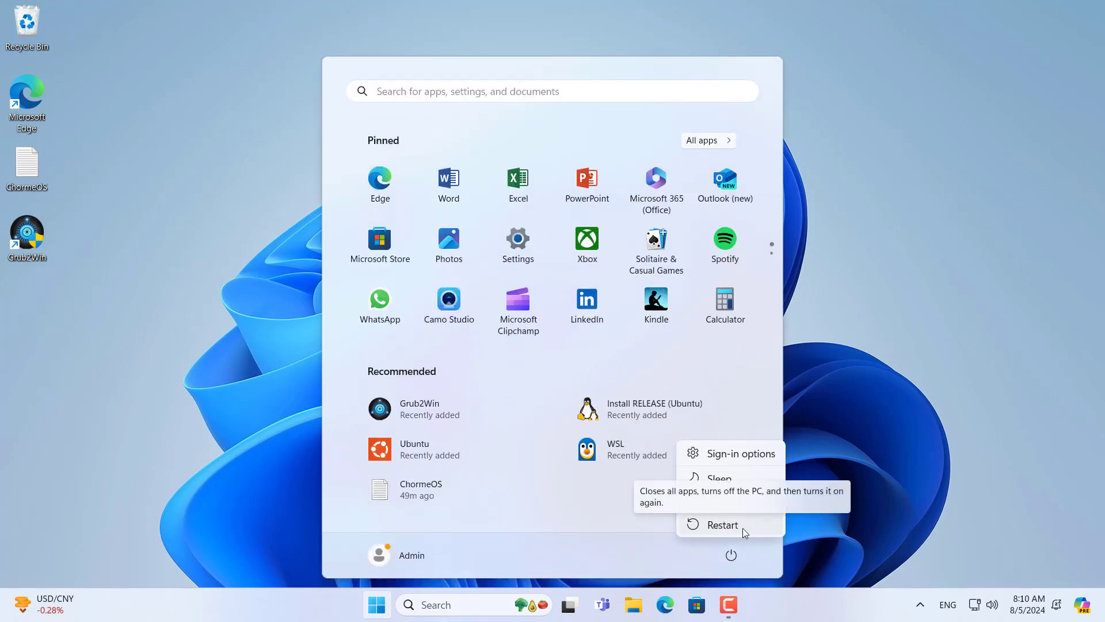
pyautogui.click(742, 526)
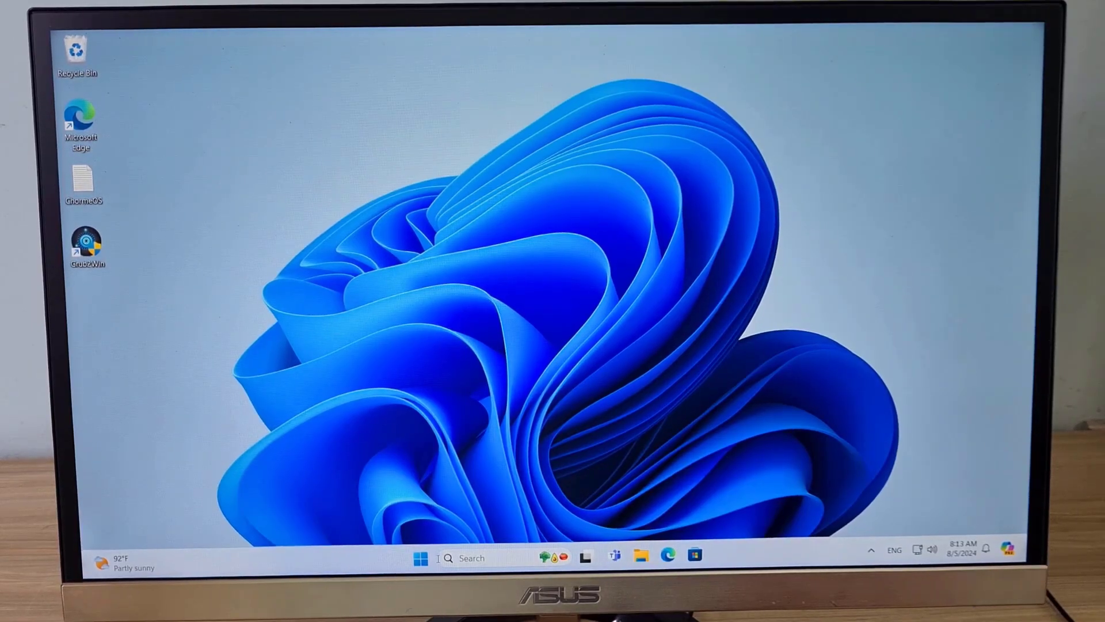
pyautogui.press('super')
pyautogui.click(711, 511)
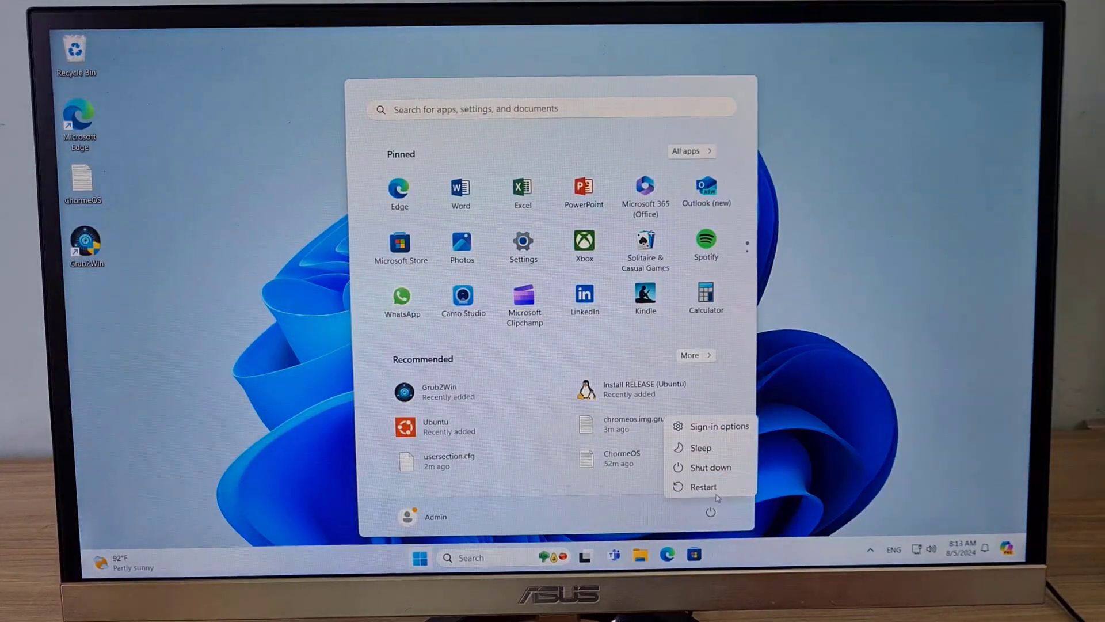
pyautogui.click(700, 491)
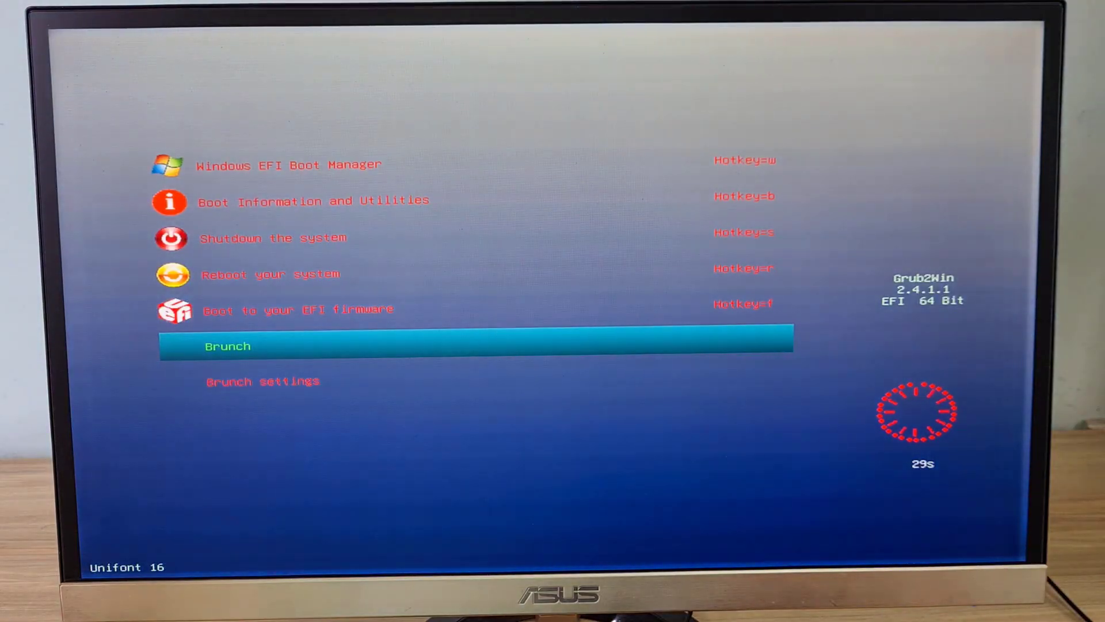
# Step: Choose the Brunch entry in the Grub2Win boot menu to boot ChromeOS
pyautogui.press('Down')
pyautogui.press('Up')
pyautogui.press('Down')
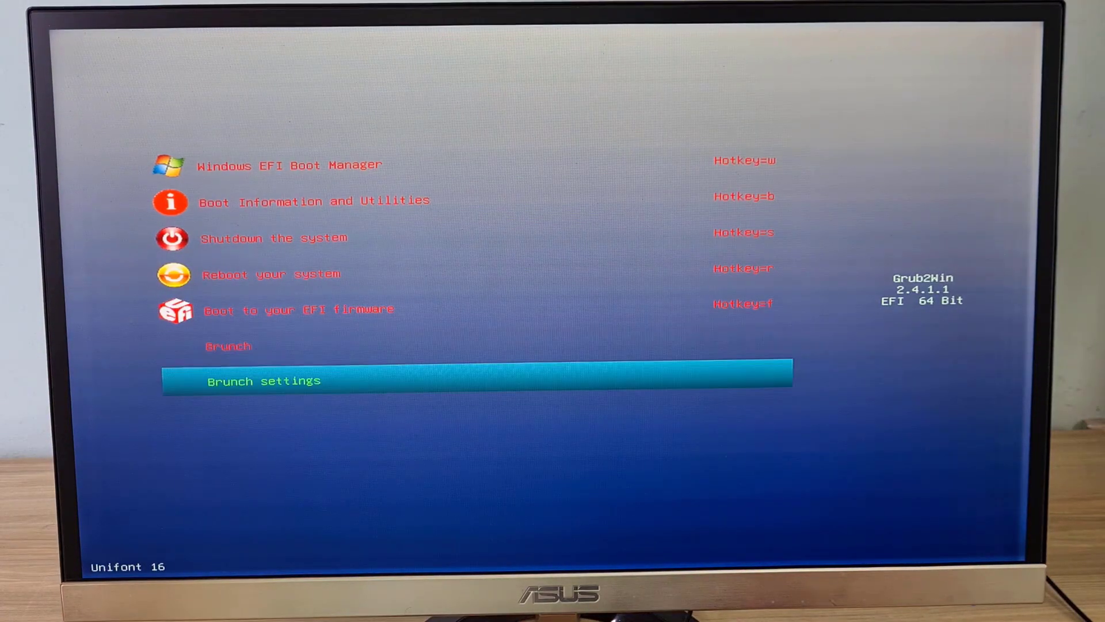
pyautogui.press('Up')
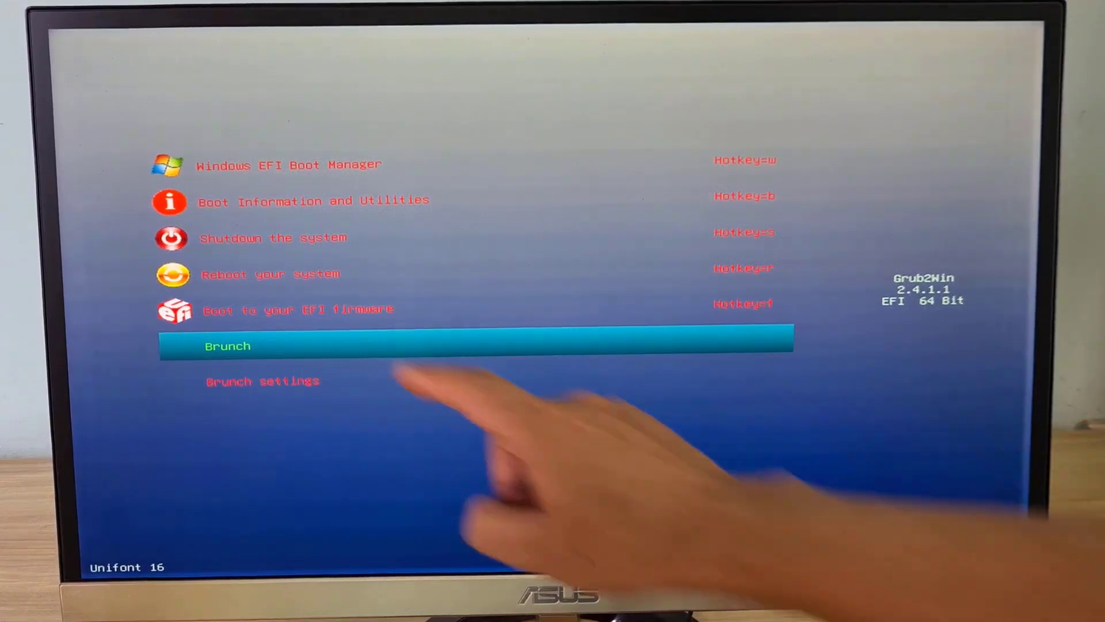
pyautogui.press('Return')
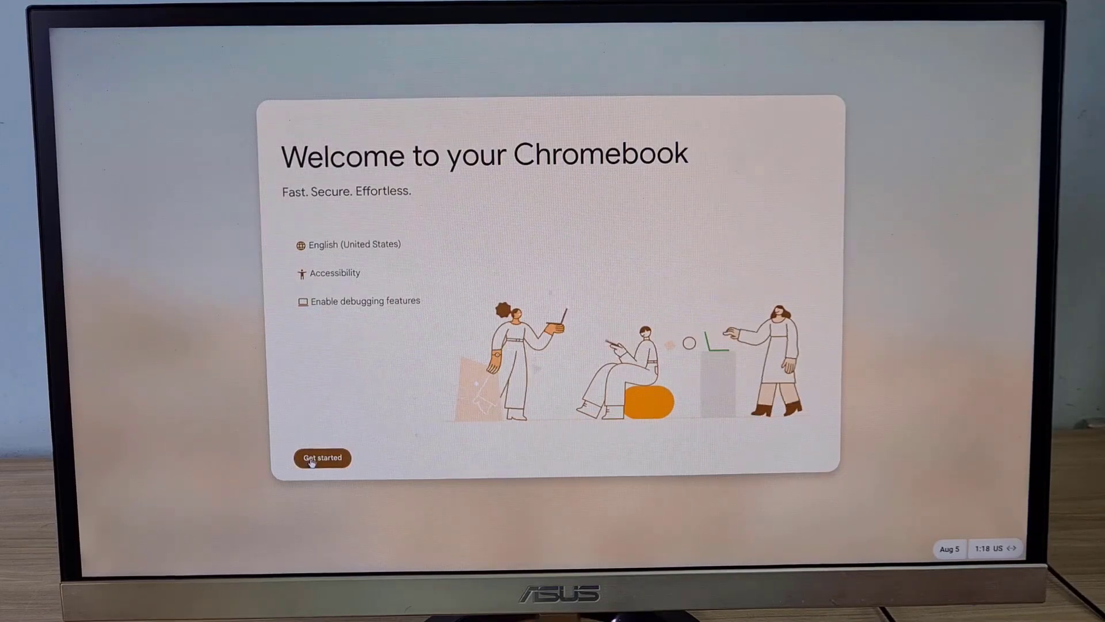
# Step: Start ChromeOS setup for personal use and sign in with the Google account e-mail
pyautogui.click(317, 457)
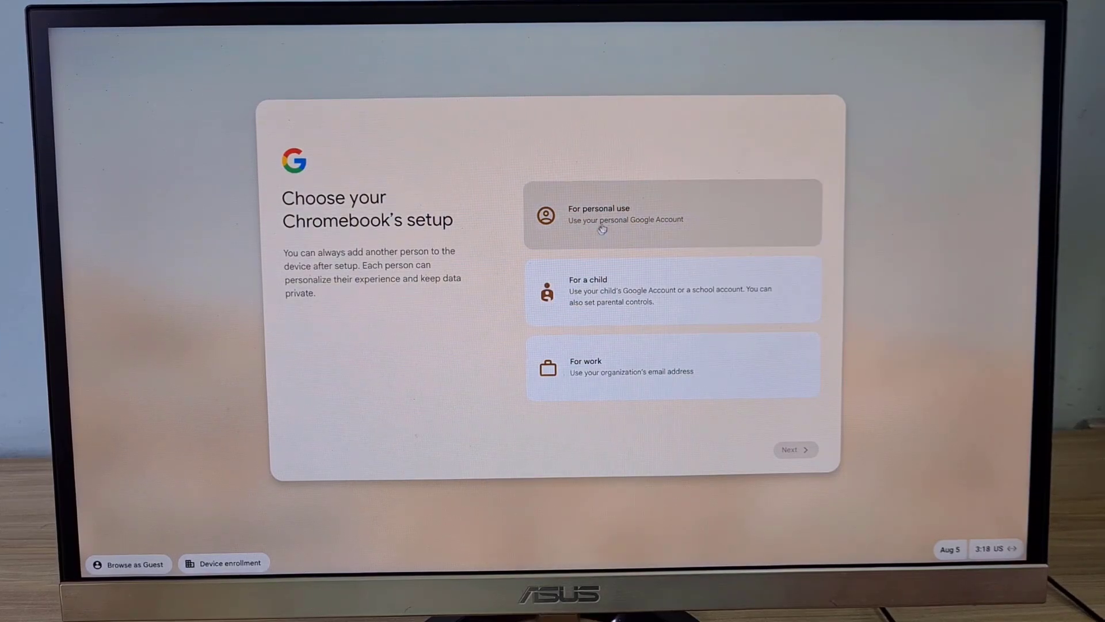
pyautogui.click(599, 216)
pyautogui.click(797, 449)
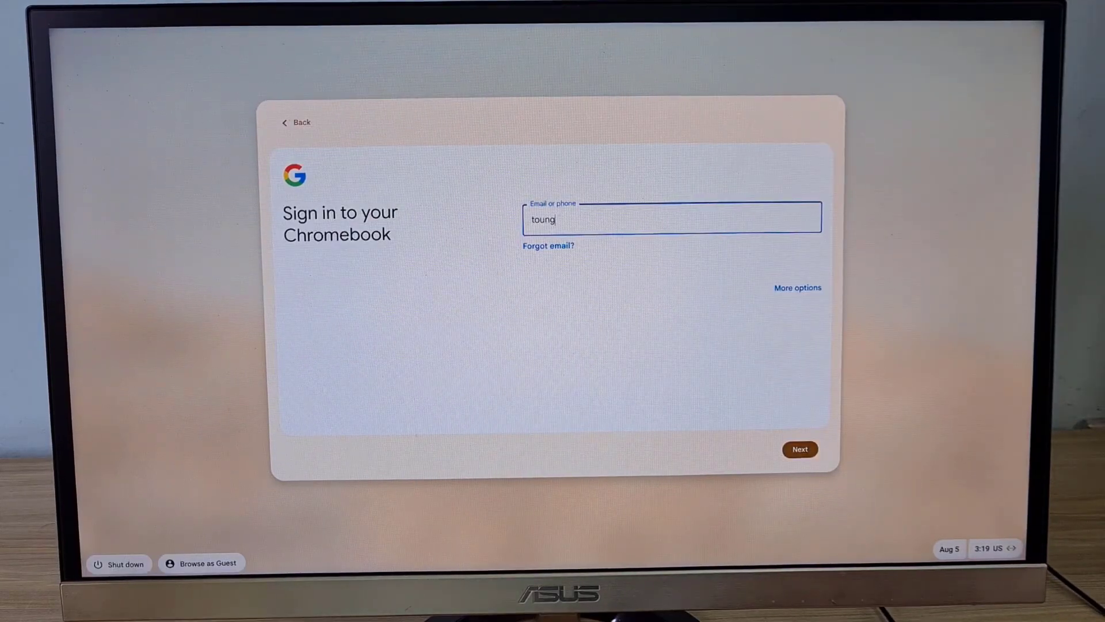
pyautogui.press('Return')
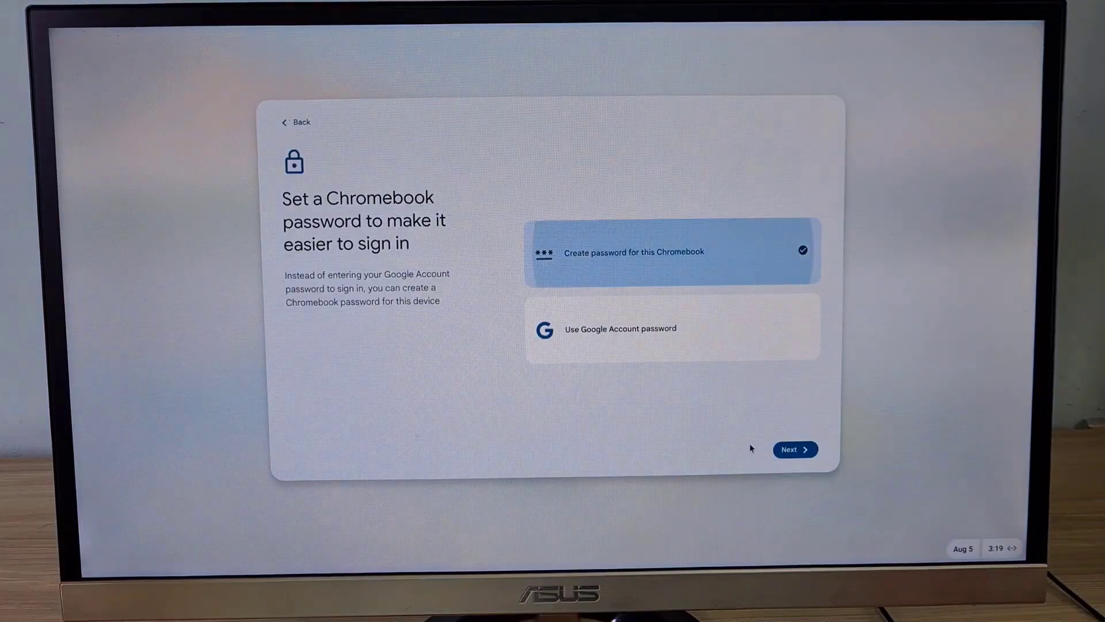
# Step: Create and confirm a Chromebook password, then finish setup
pyautogui.click(794, 449)
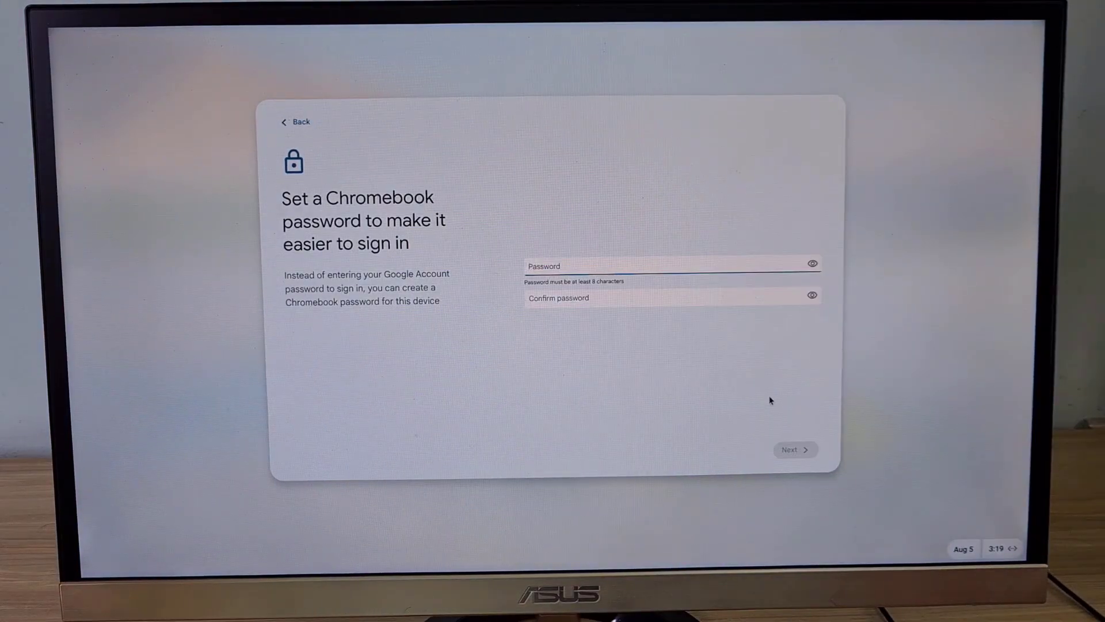
pyautogui.write('********')
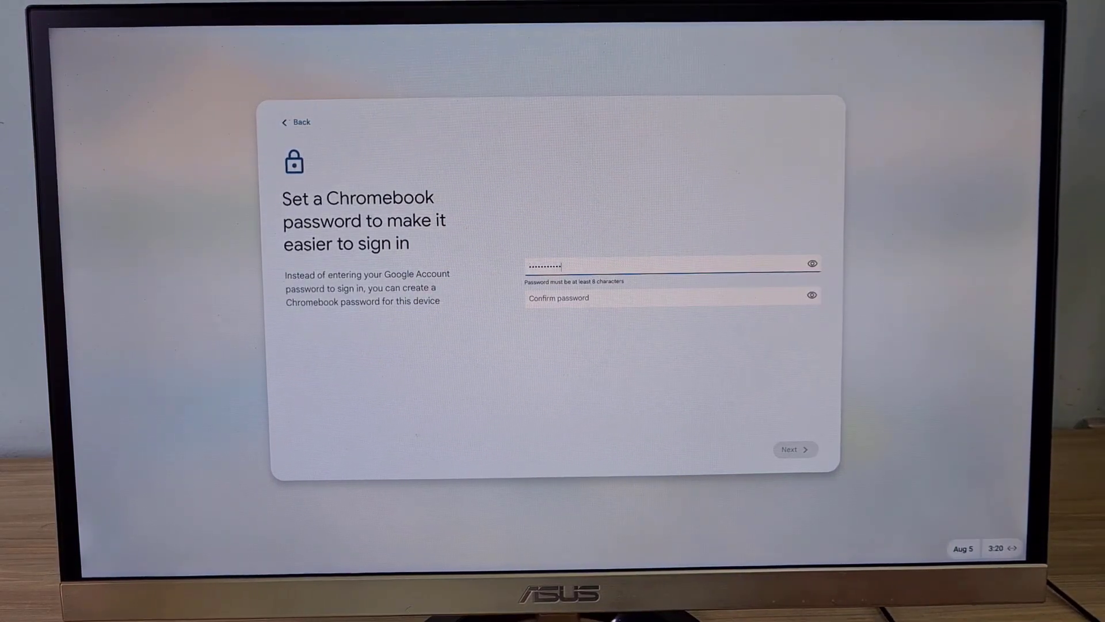
pyautogui.press('Tab')
pyautogui.write('********')
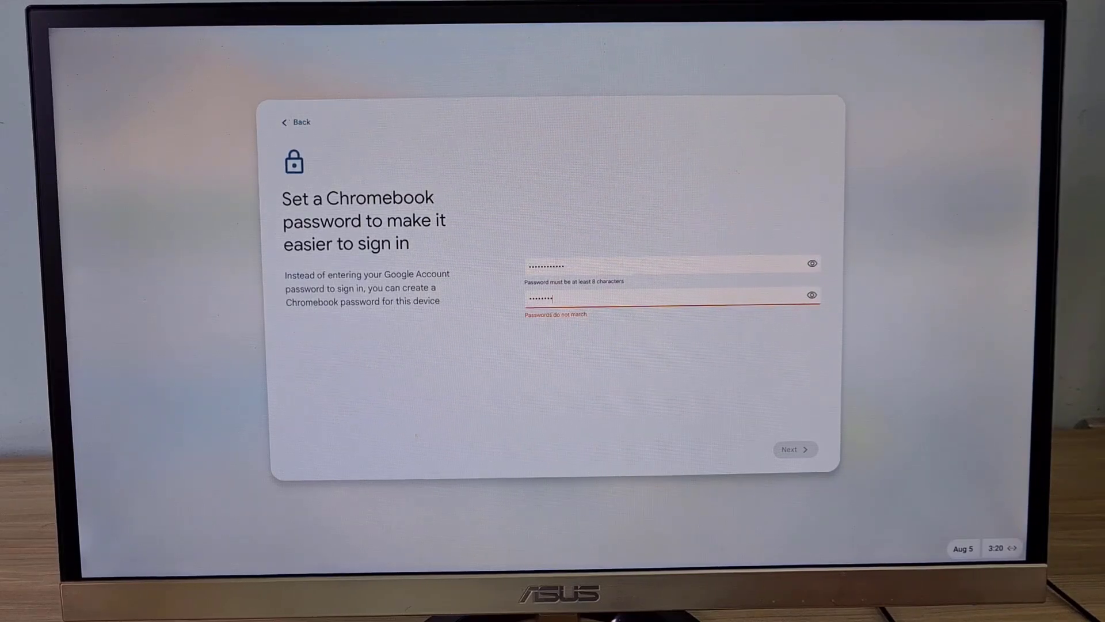
pyautogui.write('****')
pyautogui.click(793, 449)
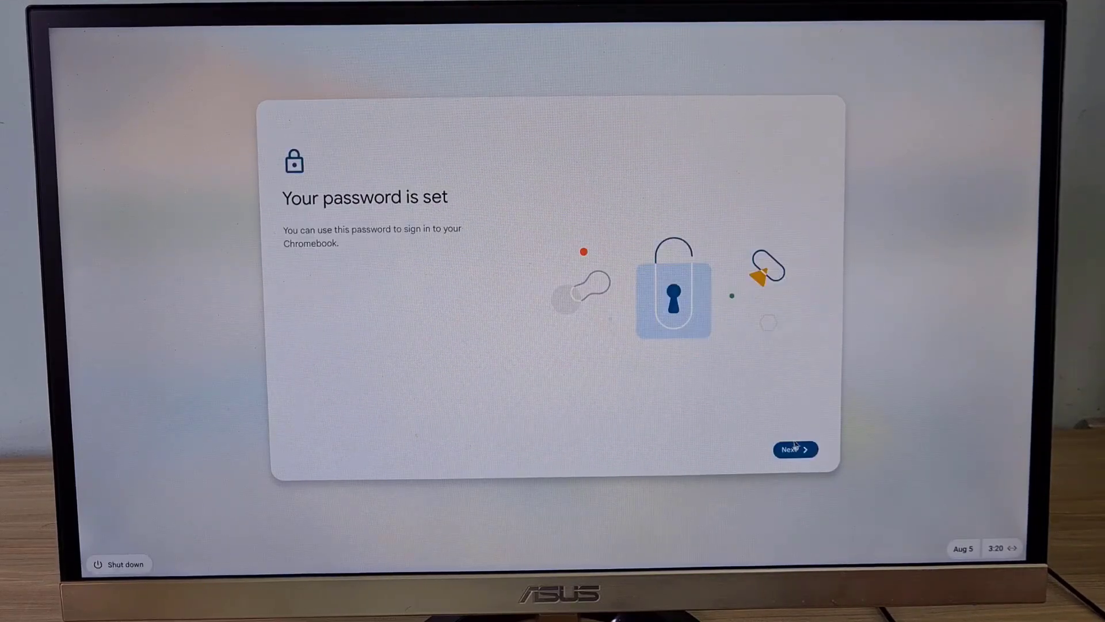
pyautogui.click(794, 447)
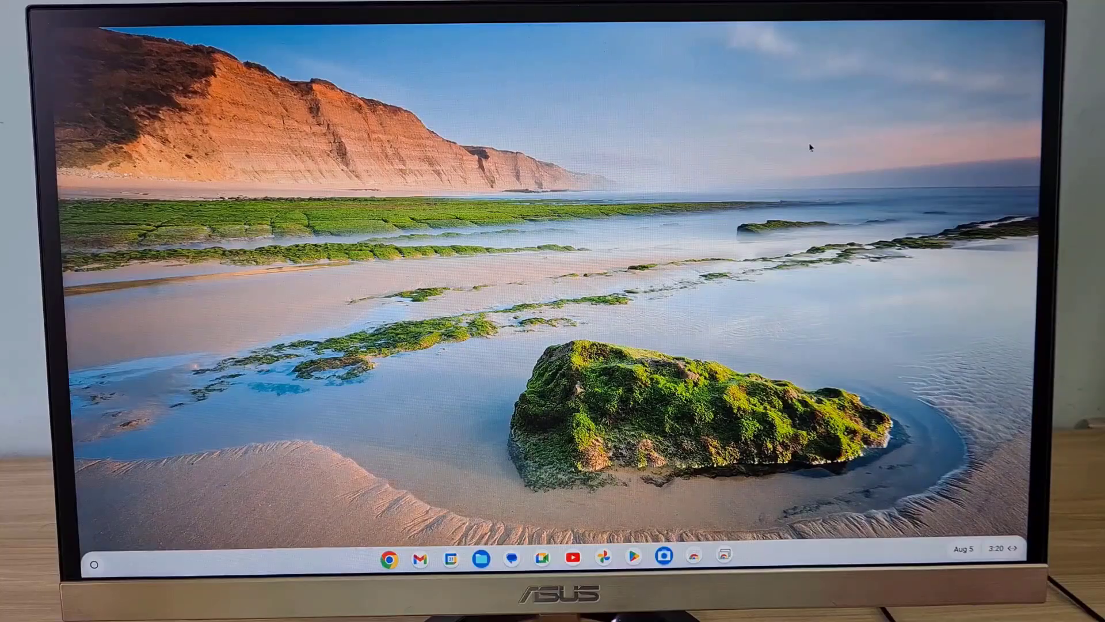
pyautogui.click(973, 552)
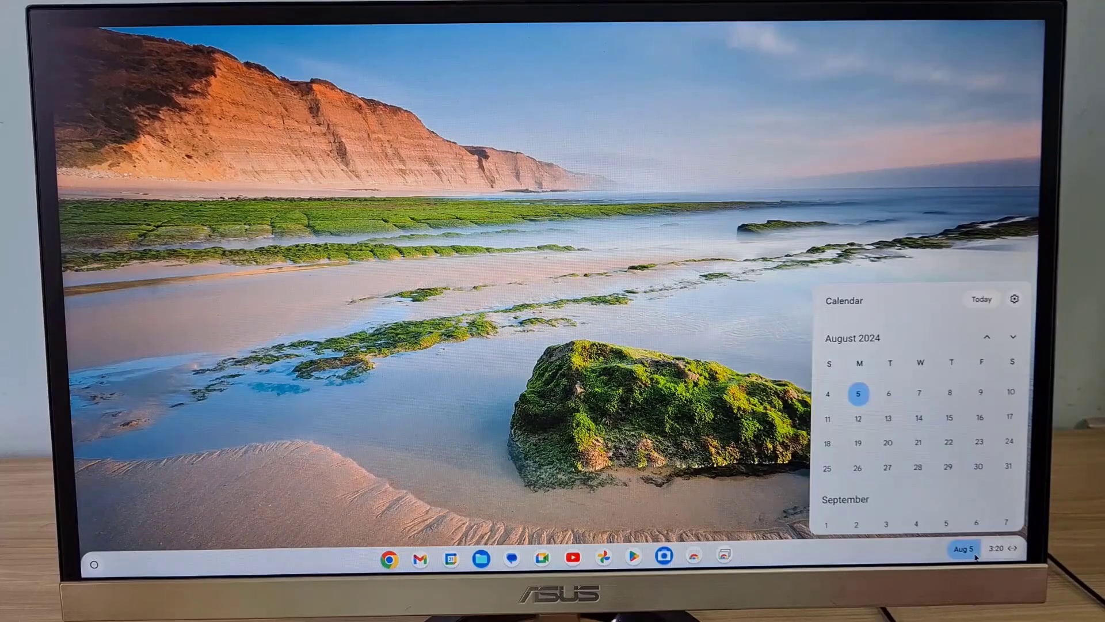
pyautogui.click(1014, 300)
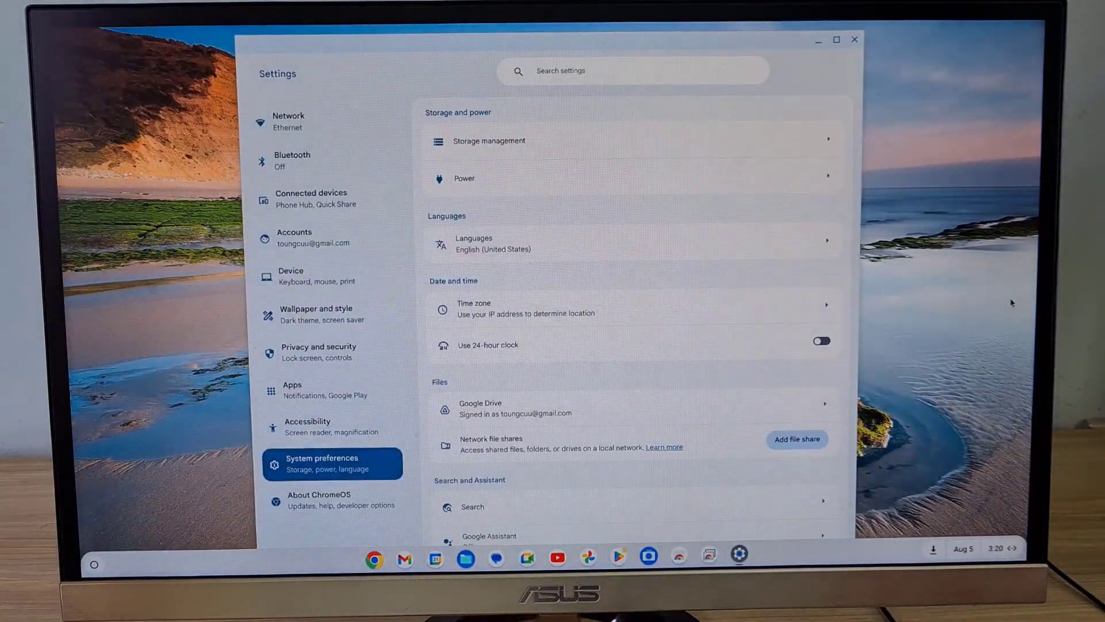
pyautogui.click(346, 497)
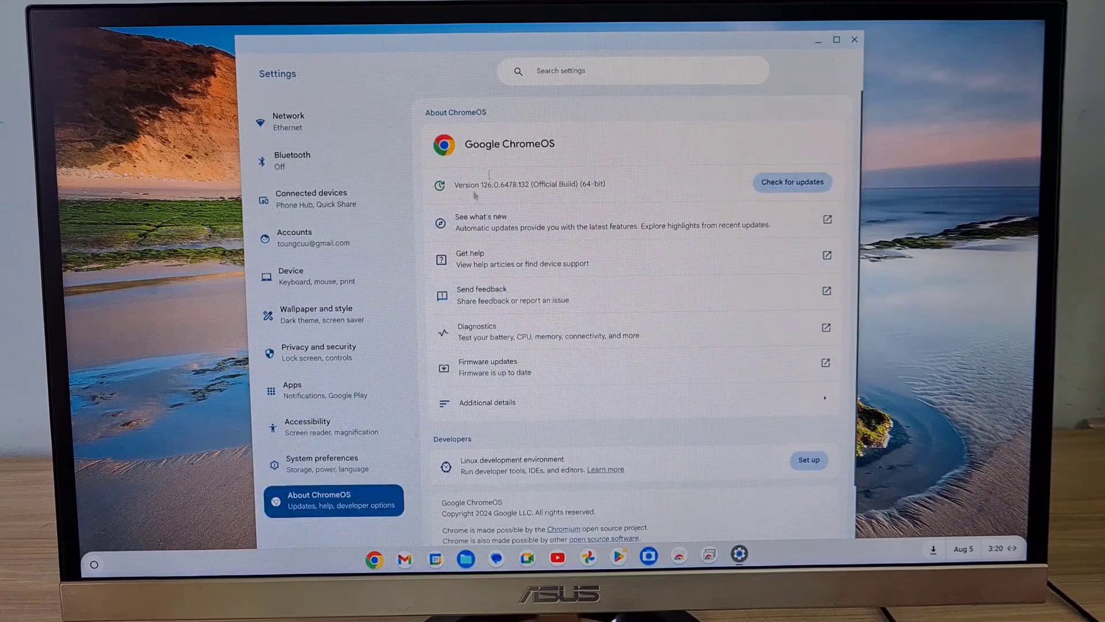
pyautogui.moveTo(523, 149); pyautogui.dragTo(466, 154)
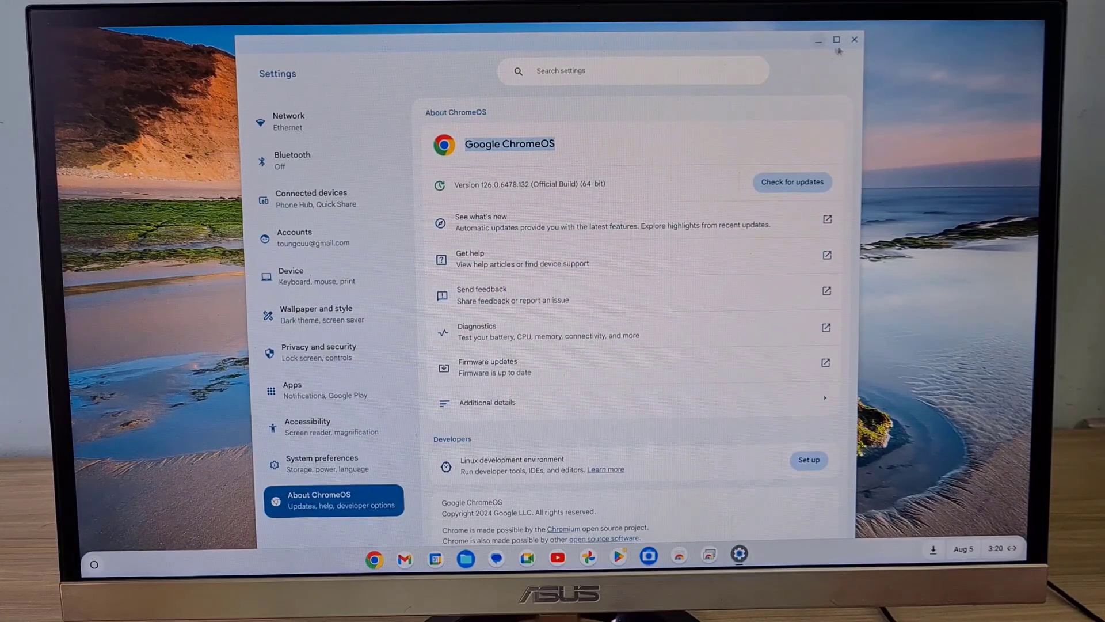
pyautogui.click(854, 40)
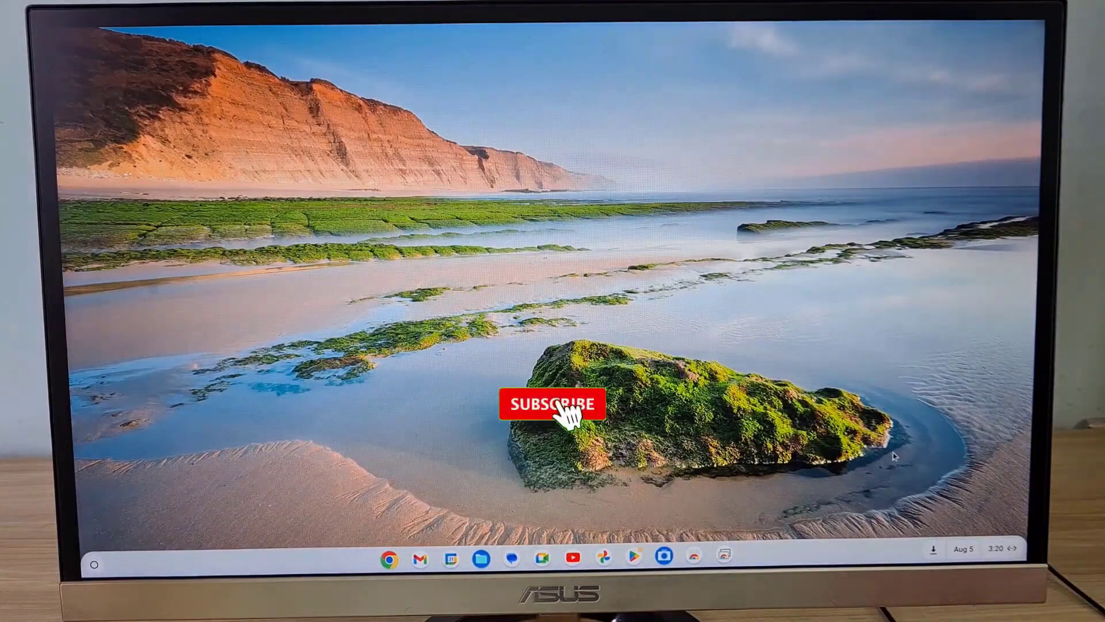
pyautogui.click(937, 554)
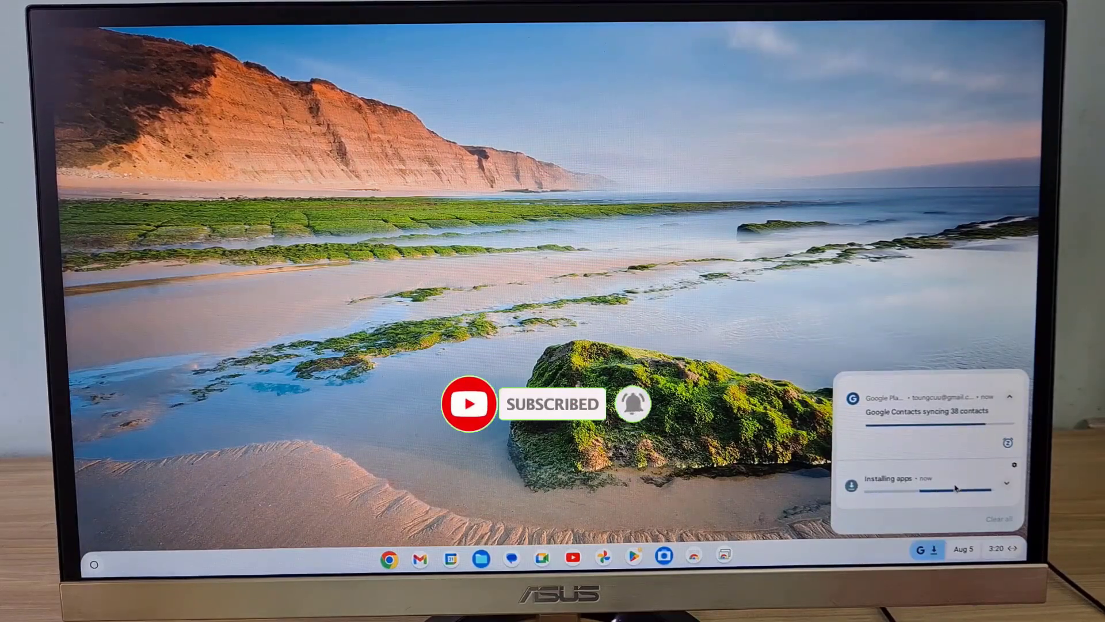
pyautogui.click(578, 311)
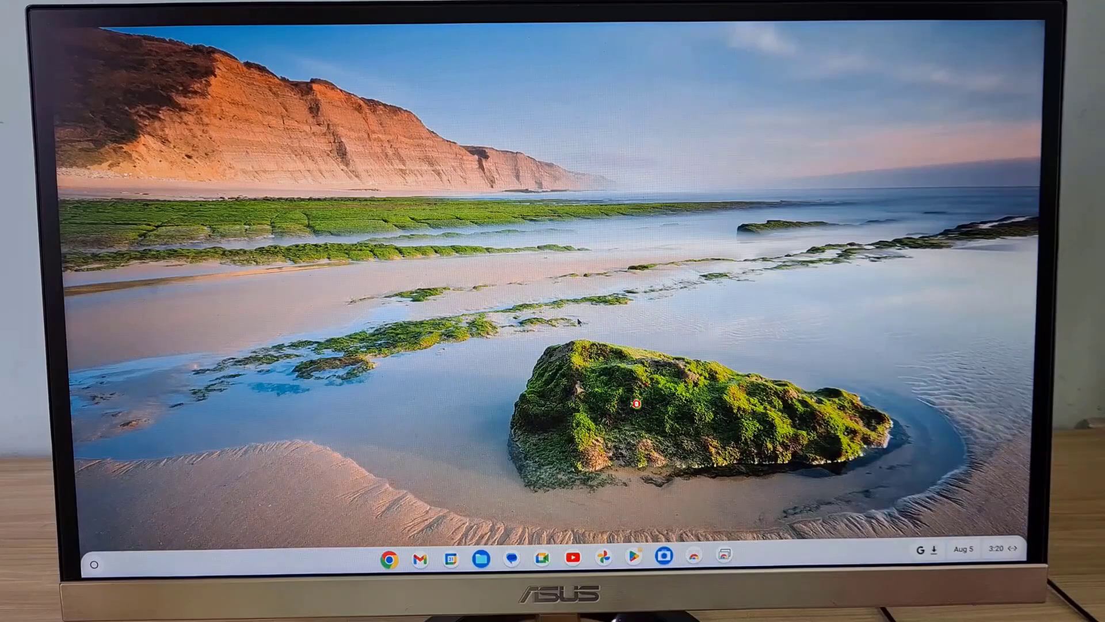
pyautogui.click(634, 557)
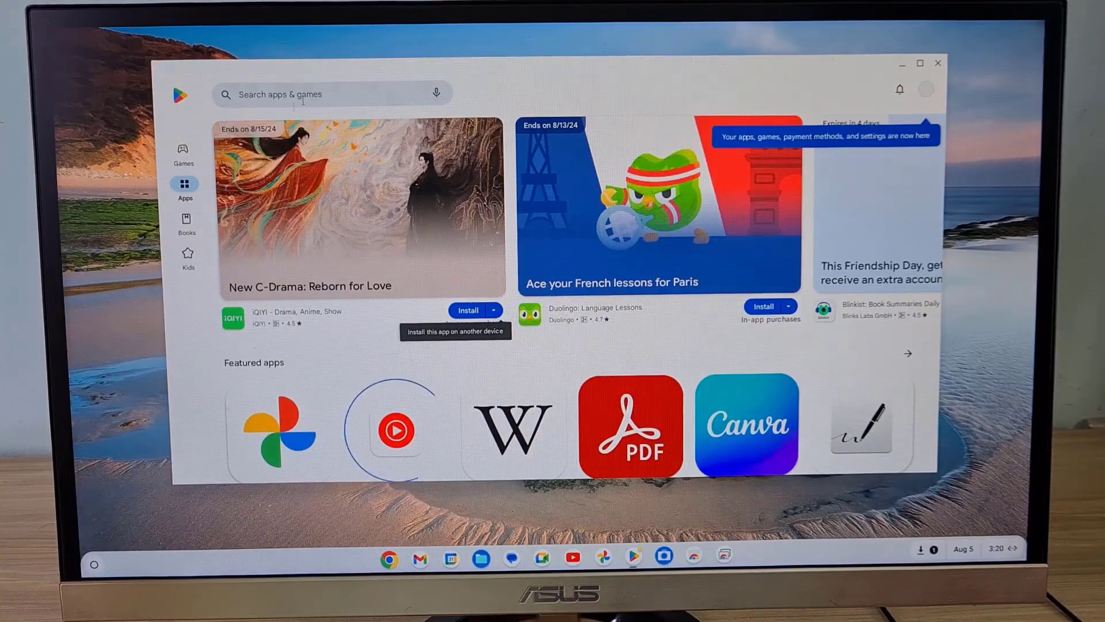
pyautogui.click(183, 150)
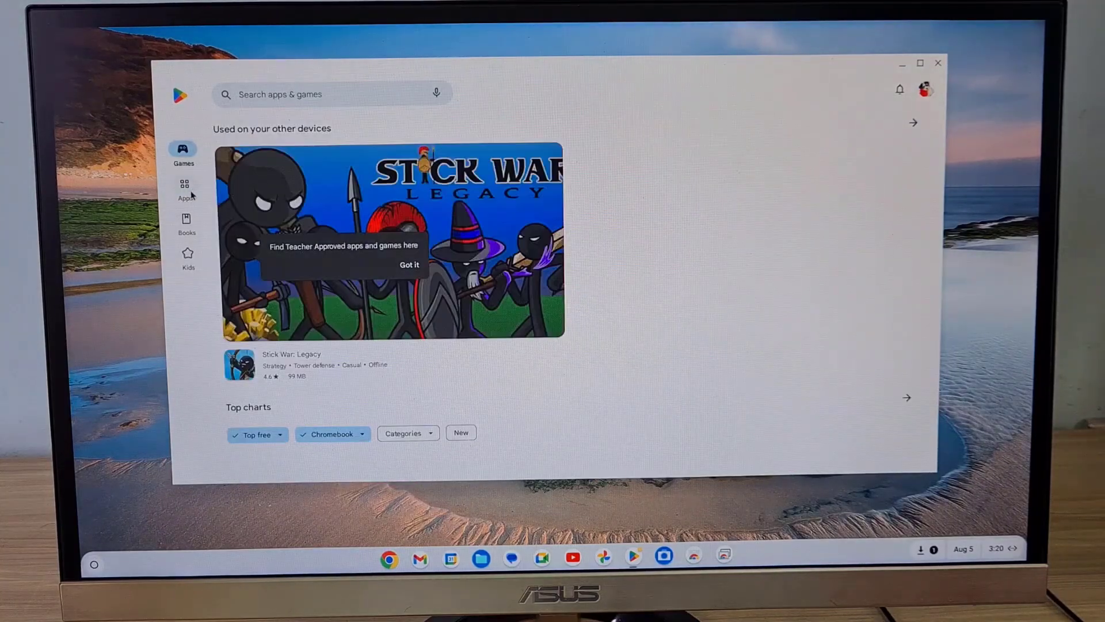
pyautogui.click(193, 186)
pyautogui.click(186, 227)
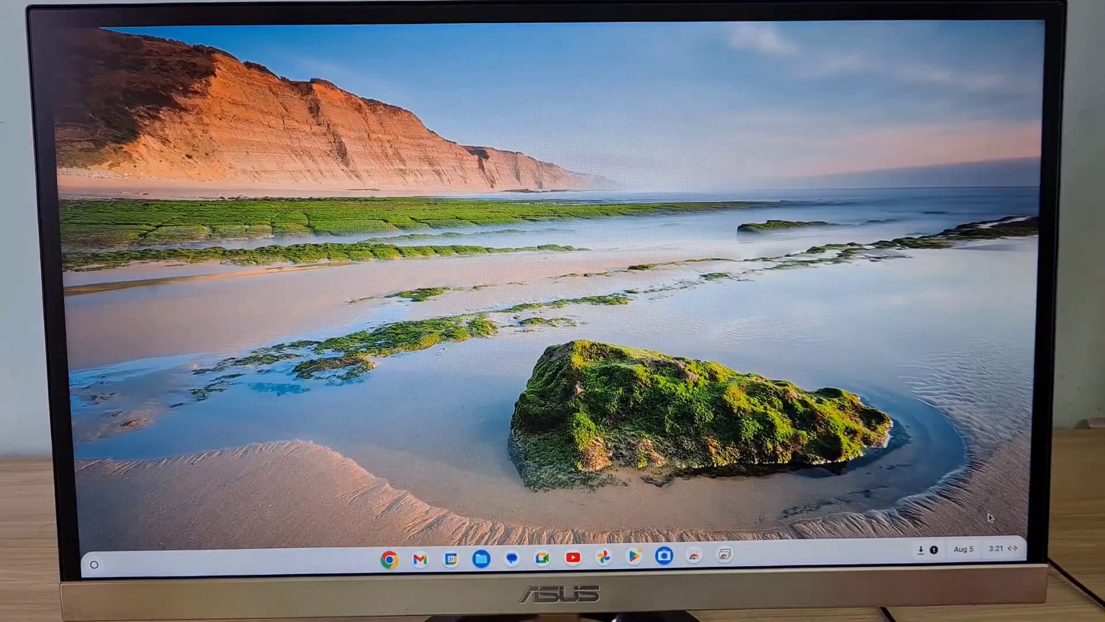
# Step: Restart ChromeOS from the quick settings power options
pyautogui.click(1009, 551)
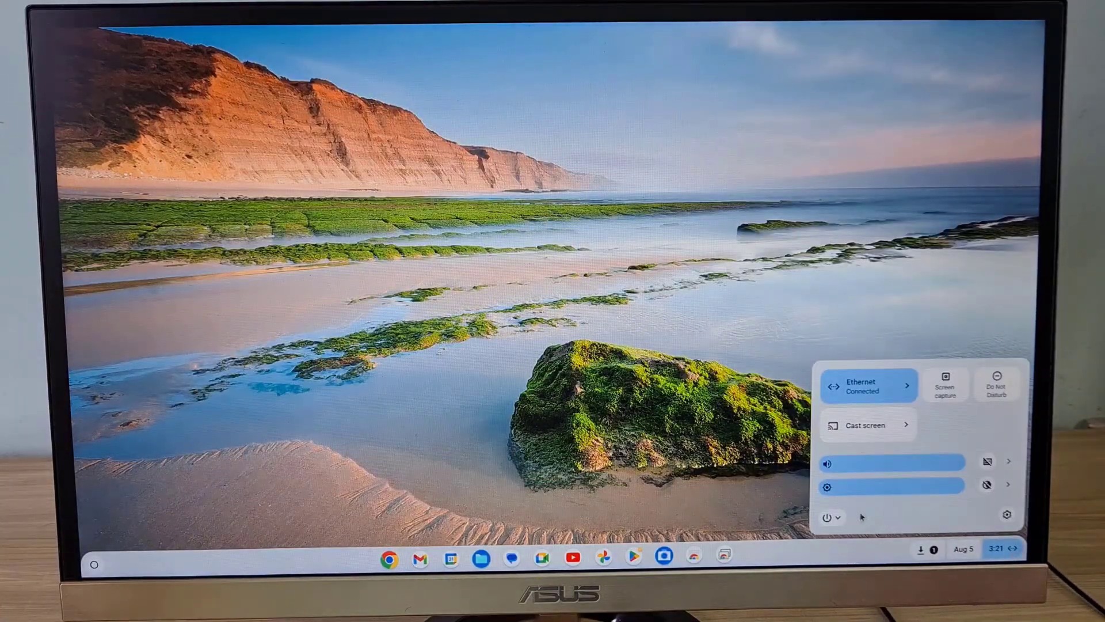
pyautogui.click(838, 520)
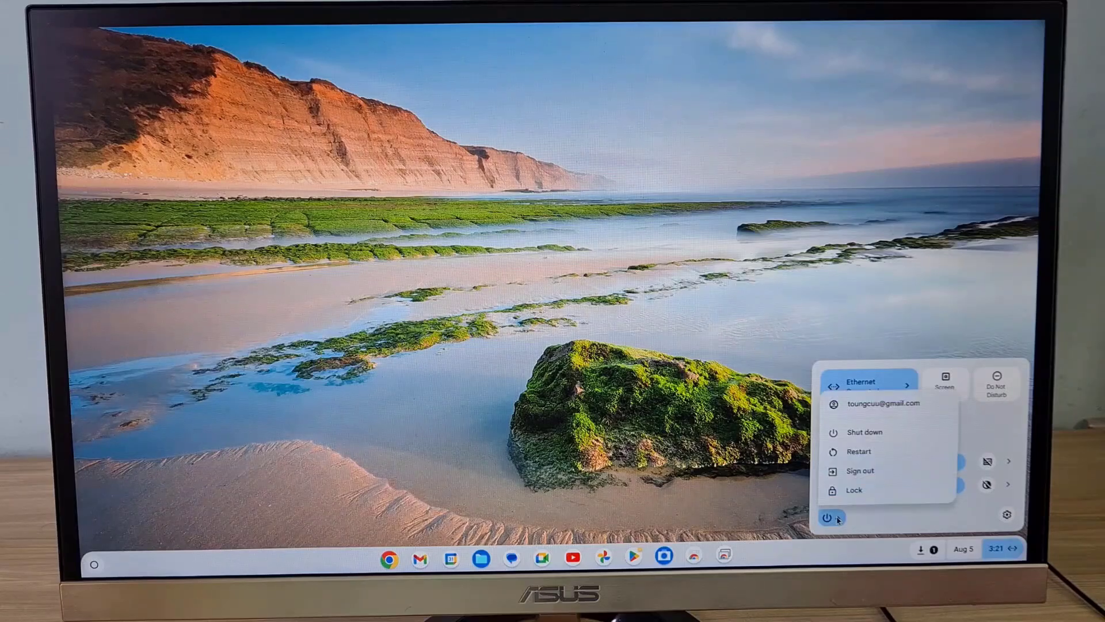
pyautogui.click(869, 456)
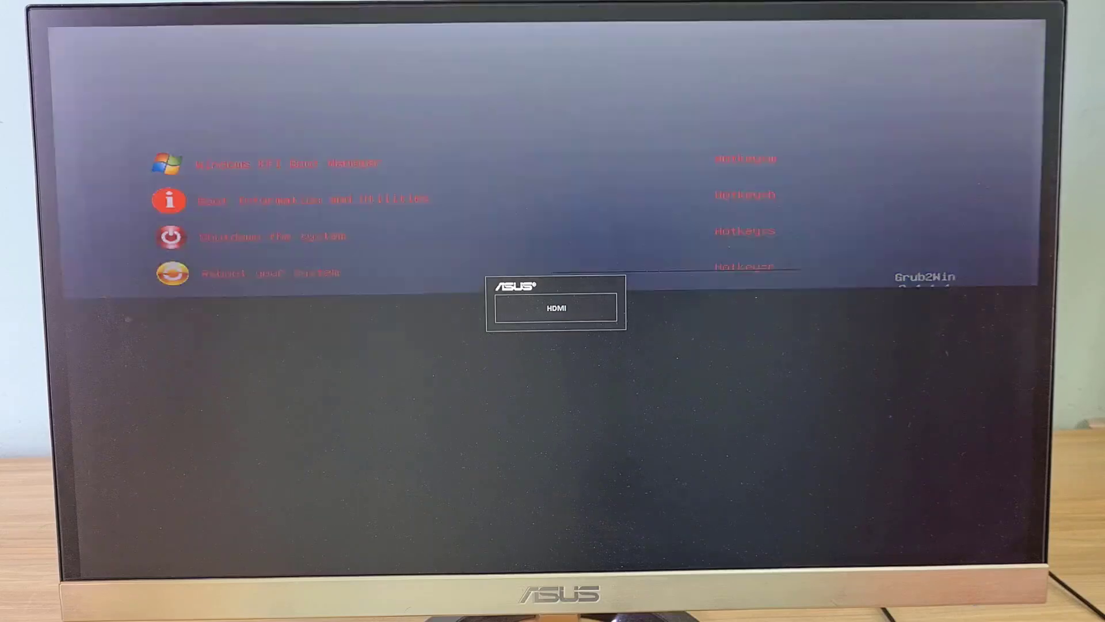
# Step: Boot Windows EFI Boot Manager from the boot menu and sign in to Windows 11
pyautogui.press('Up')
pyautogui.press('Up')
pyautogui.press('Up')
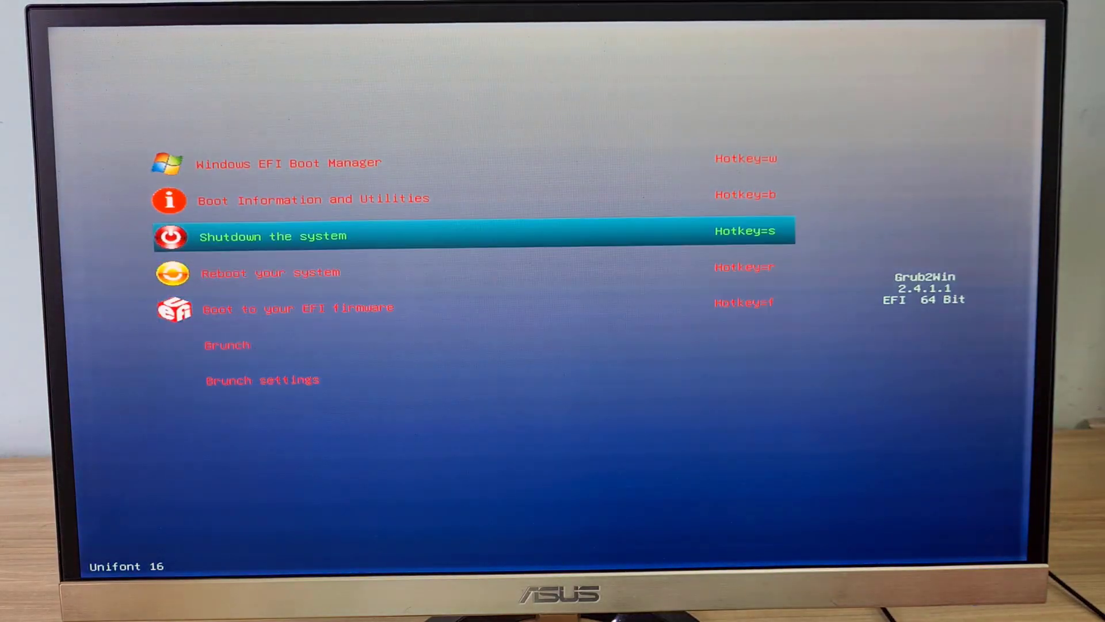
pyautogui.press('Up')
pyautogui.press('Up')
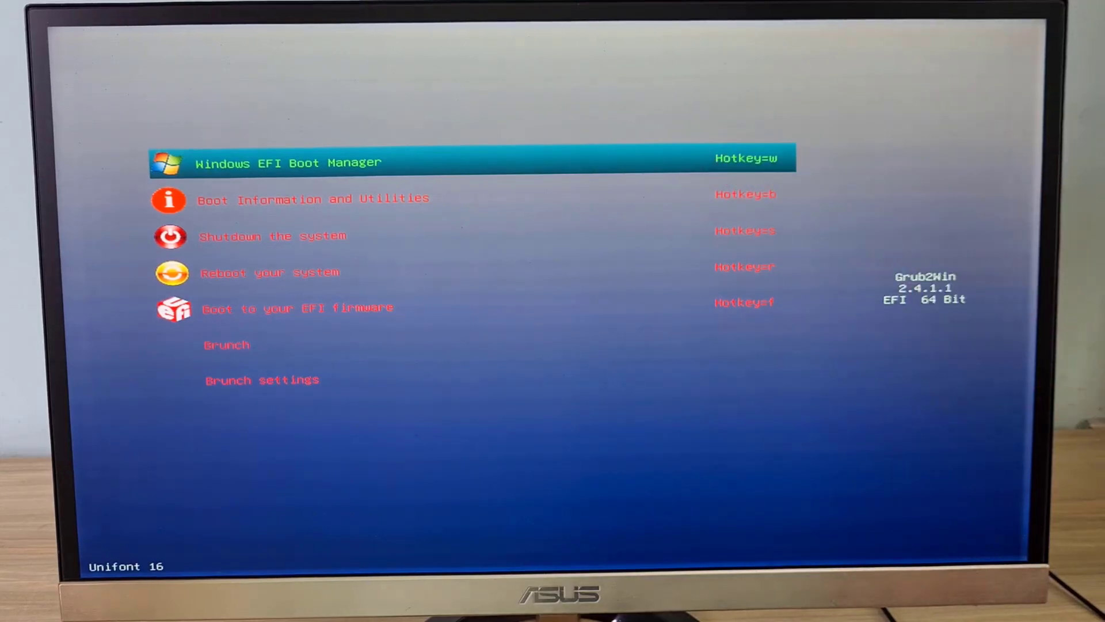
pyautogui.press('Return')
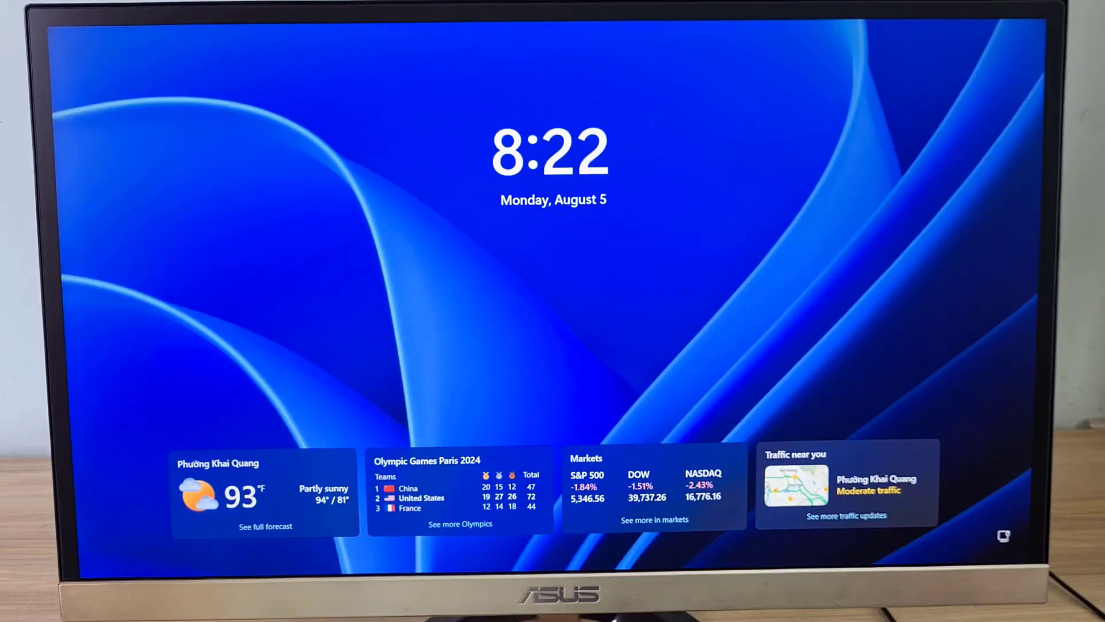
pyautogui.press('space')
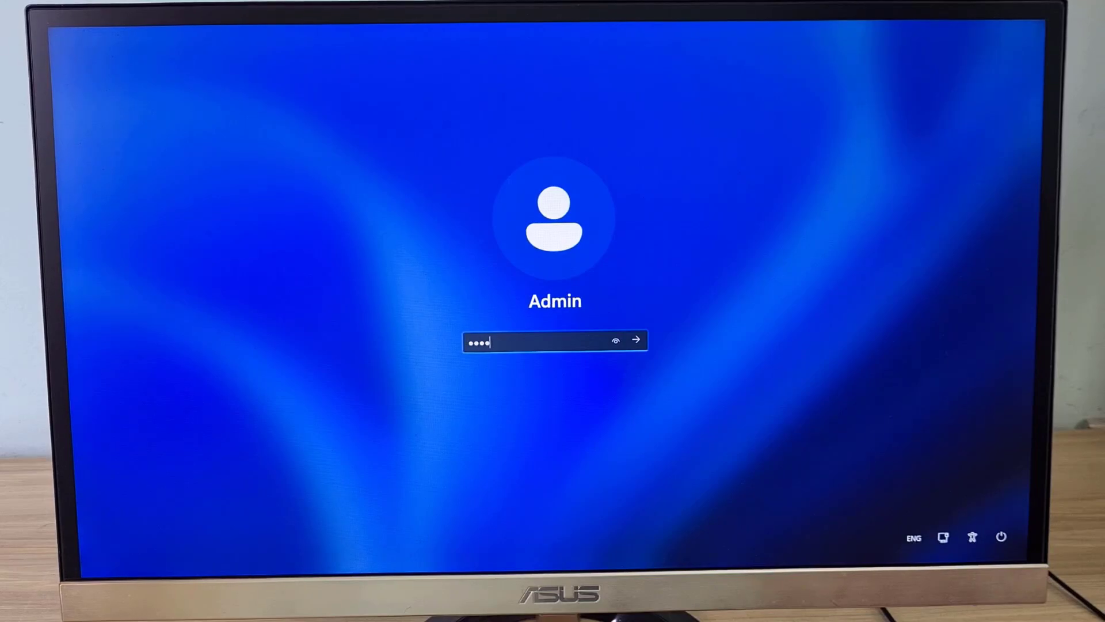
pyautogui.press('Return')
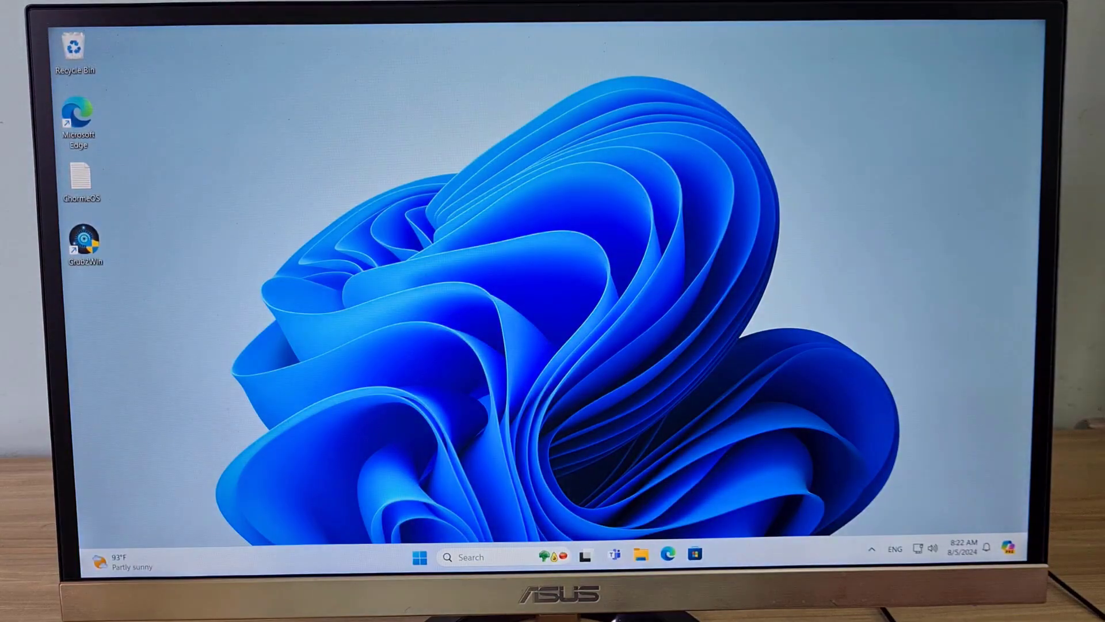